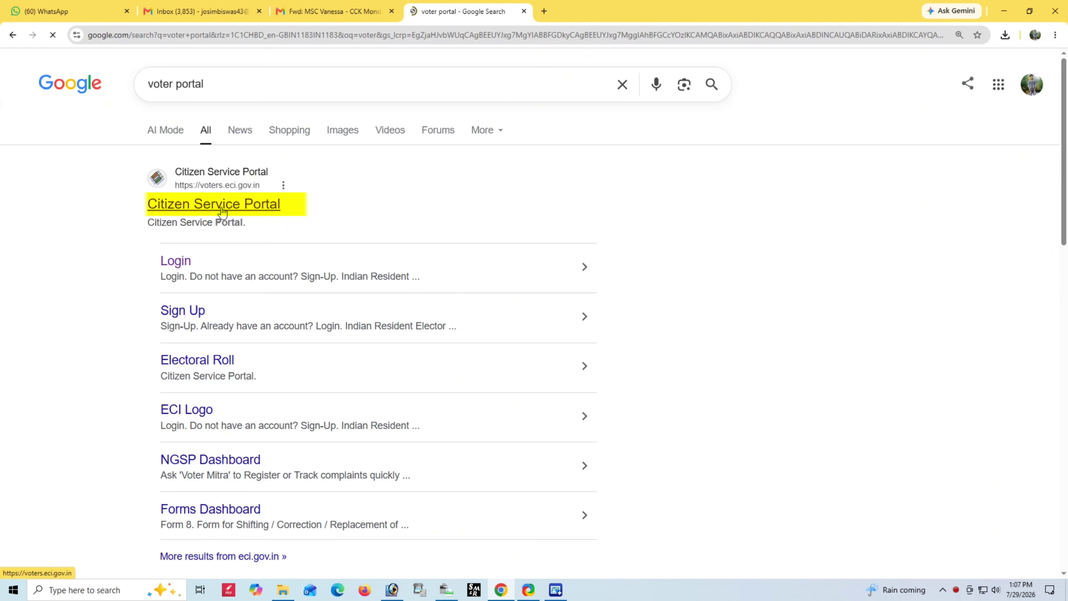
# Step: Open the Citizen Service Portal from the search results and go to its Sign-Up page
pyautogui.click(223, 210)
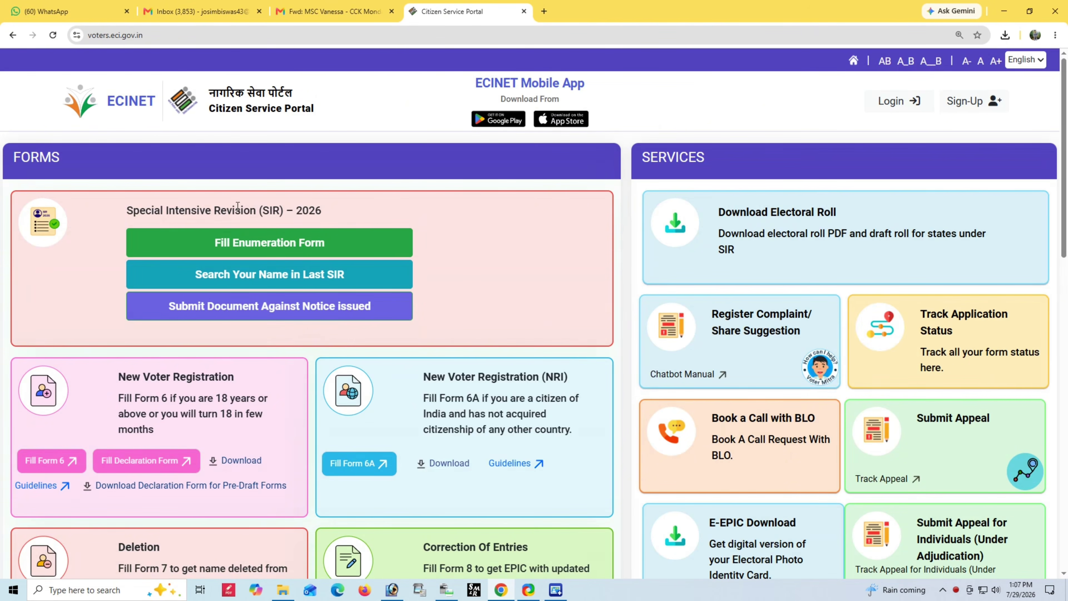
pyautogui.scroll(-7, 494, 229)
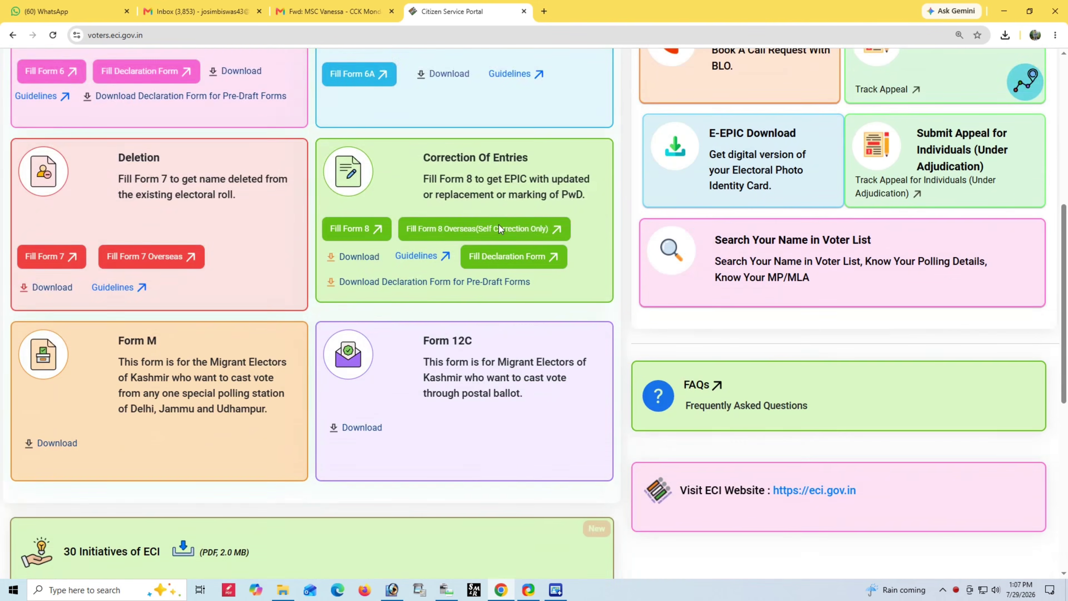
pyautogui.scroll(-5, 499, 225)
pyautogui.scroll(4, 497, 228)
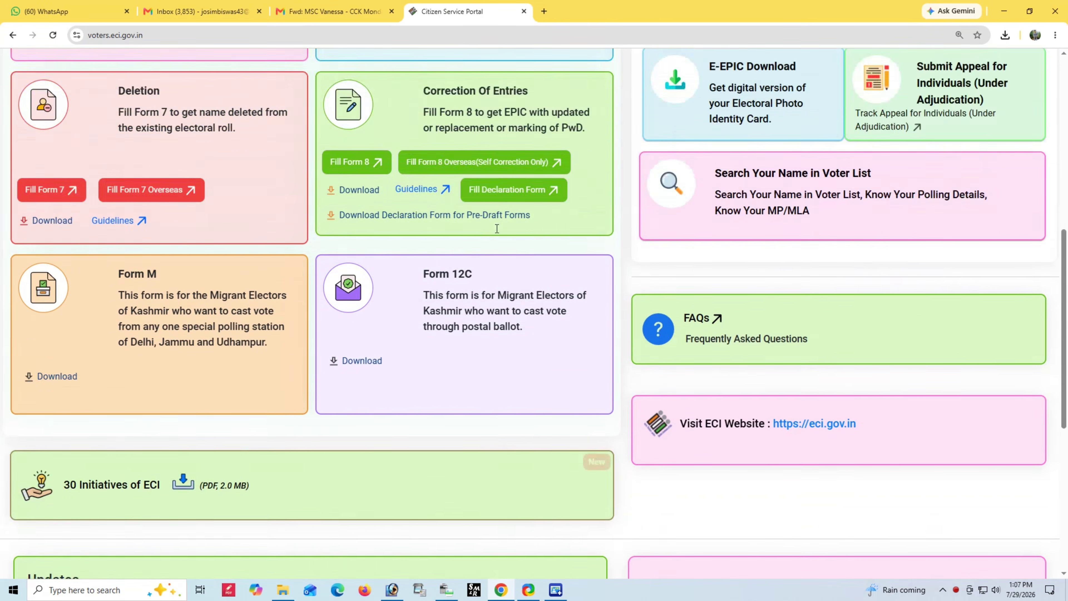
pyautogui.scroll(8, 497, 228)
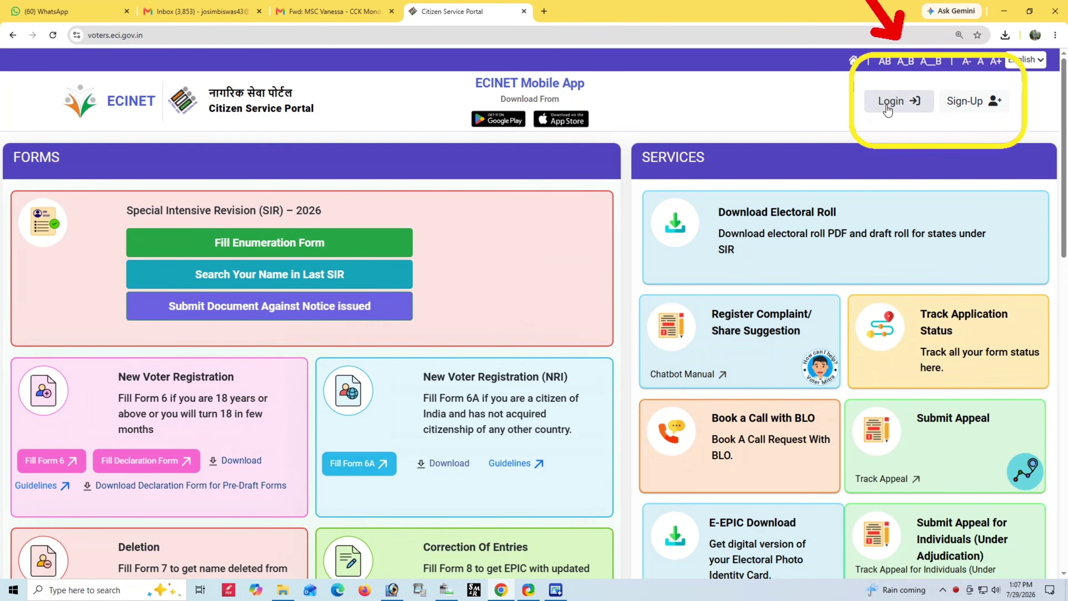
pyautogui.click(958, 103)
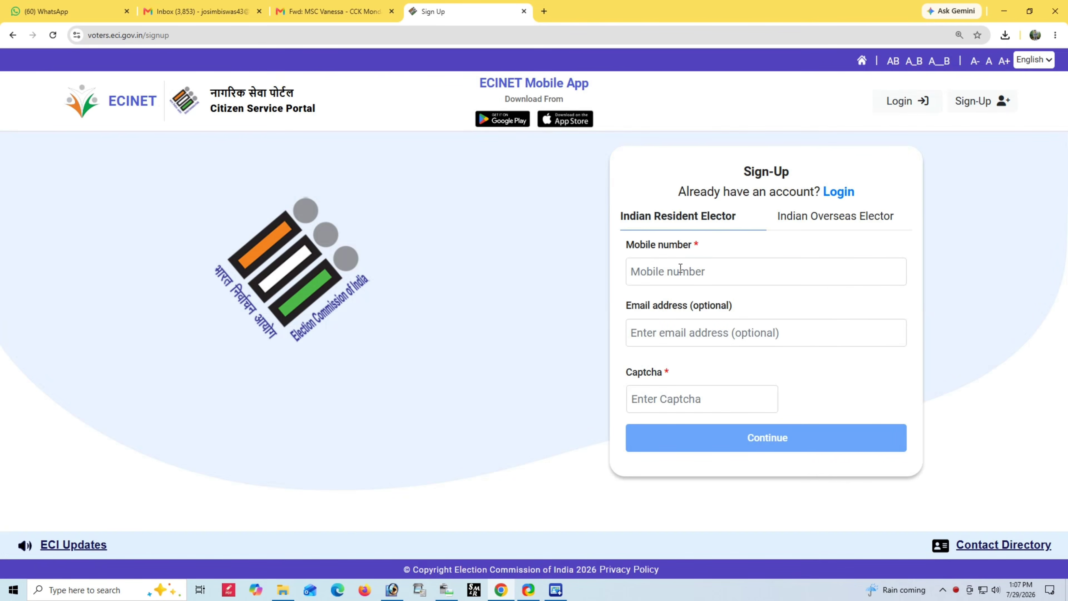
# Step: Submit the mobile number and captcha on Sign-Up; the portal rejects it with 'User already exists'
pyautogui.click(682, 269)
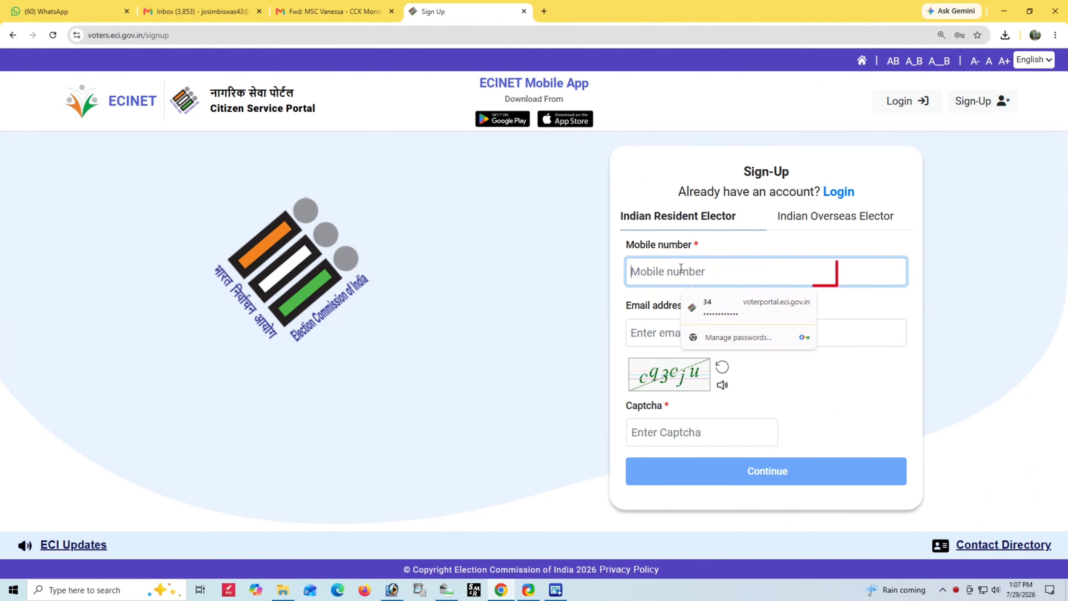
pyautogui.write('7')
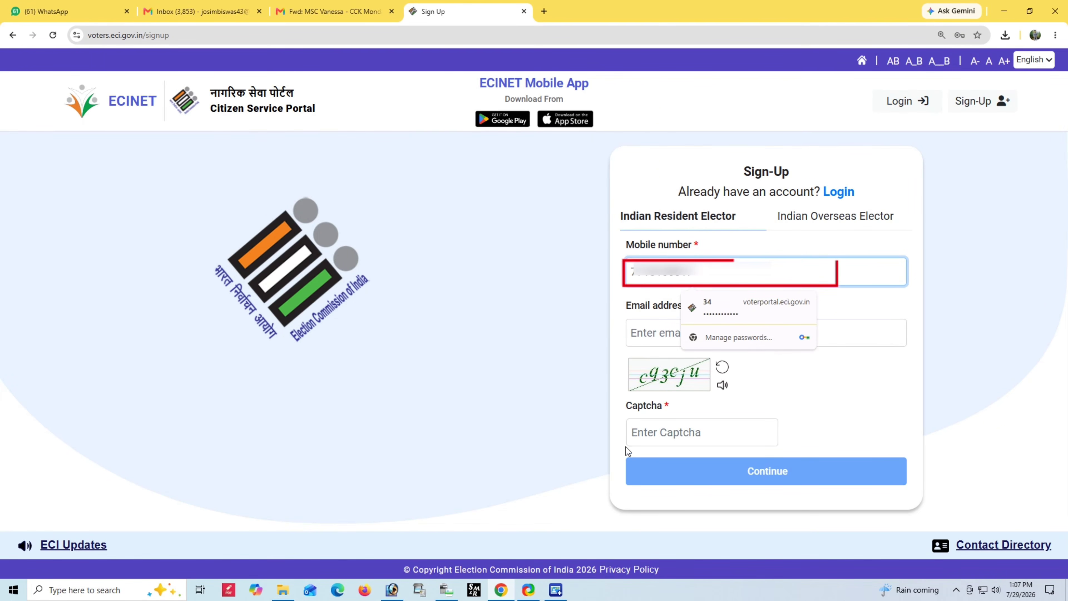
pyautogui.click(665, 429)
pyautogui.write('cq')
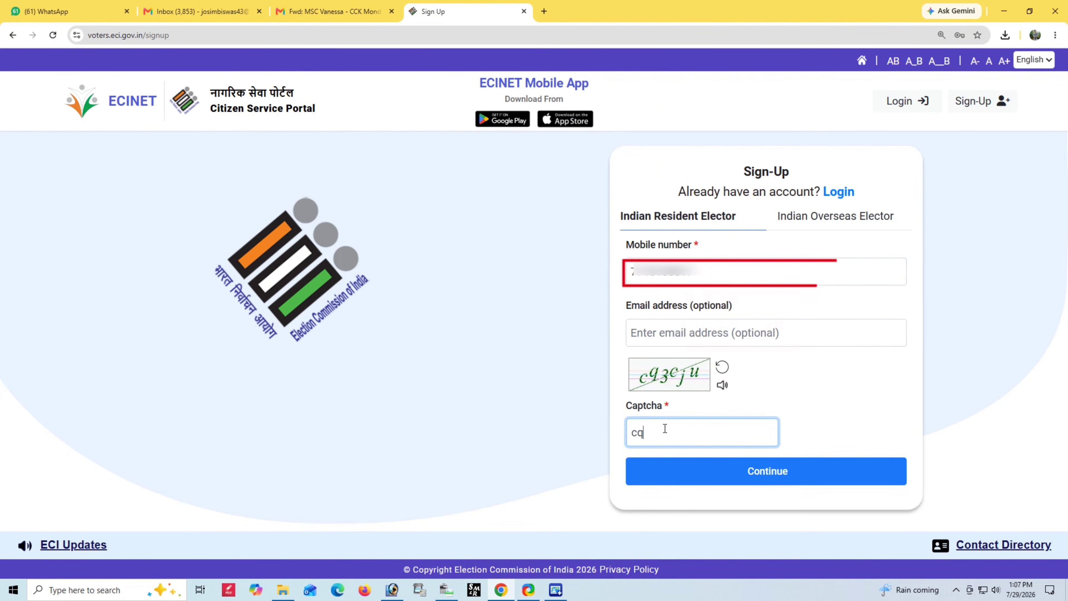
pyautogui.write('3cju')
pyautogui.click(724, 476)
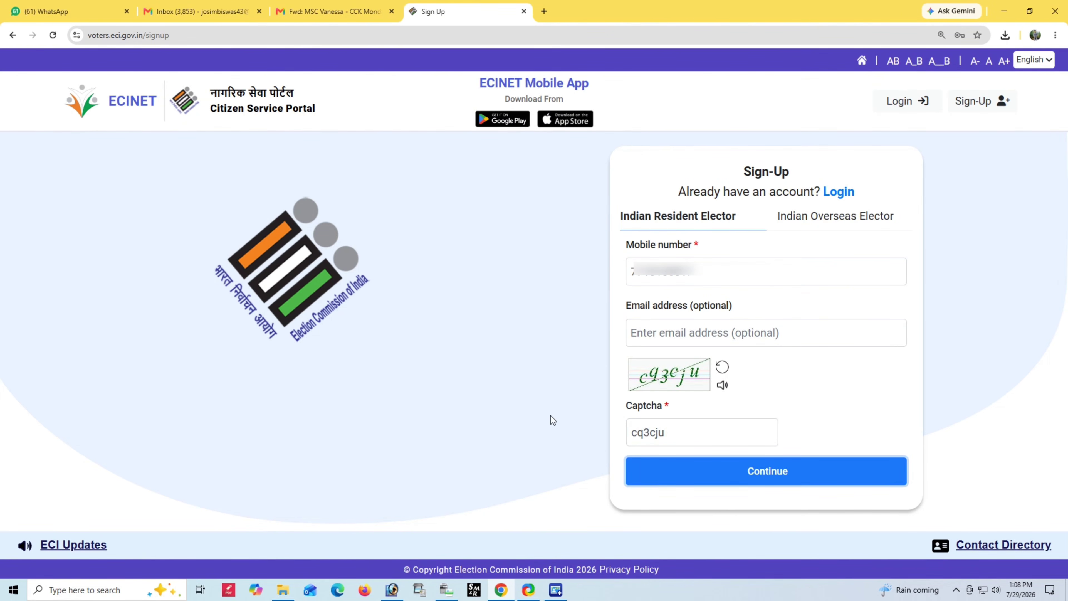
pyautogui.moveTo(604, 550); pyautogui.dragTo(672, 550)
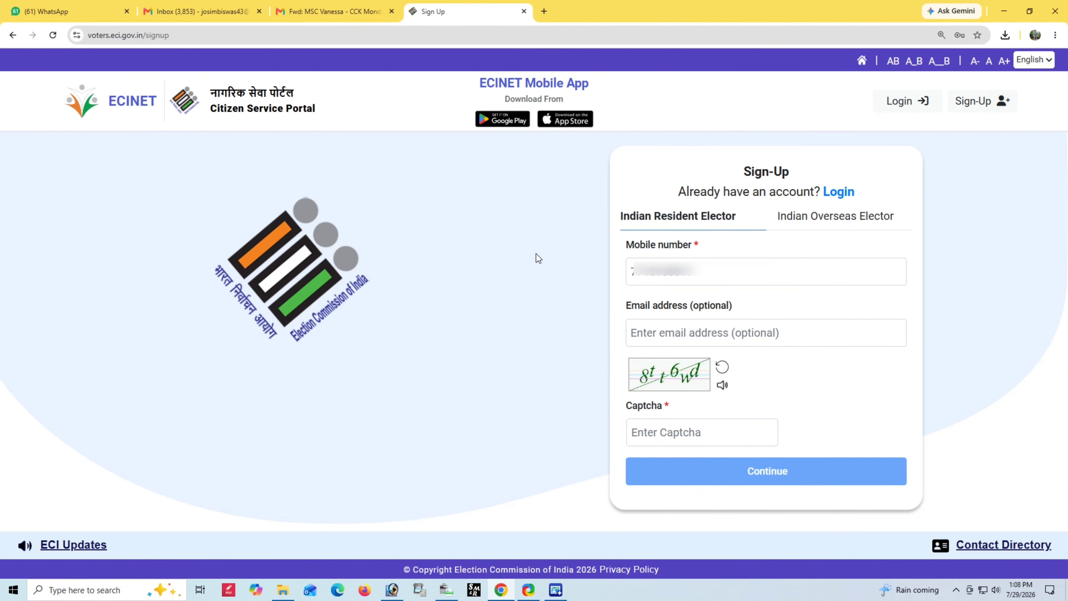
# Step: Log in with the registered mobile number and captcha, then verify with the received OTP
pyautogui.click(845, 197)
pyautogui.click(663, 265)
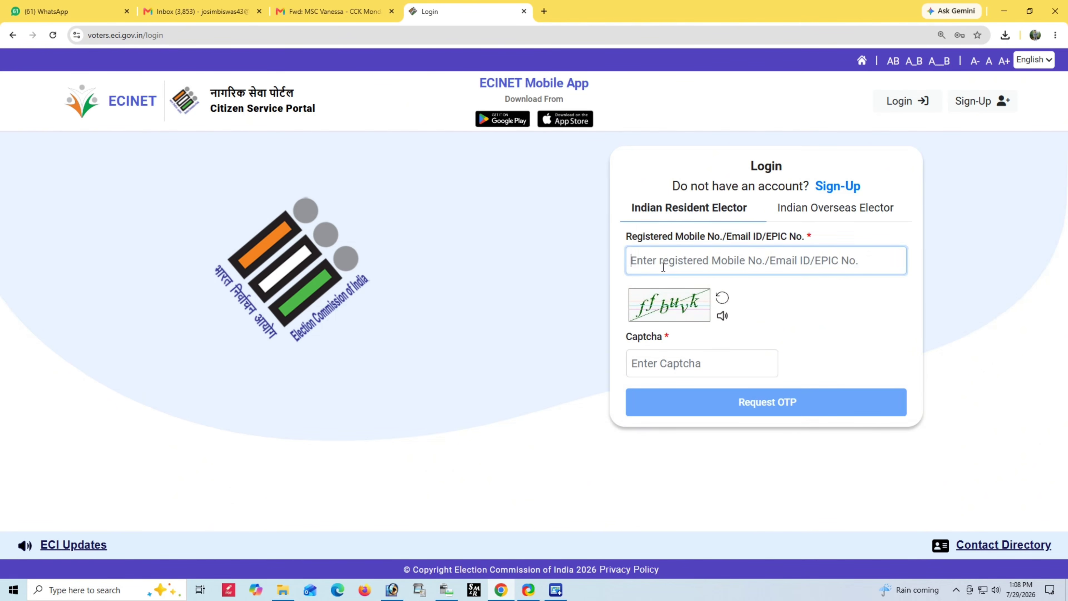
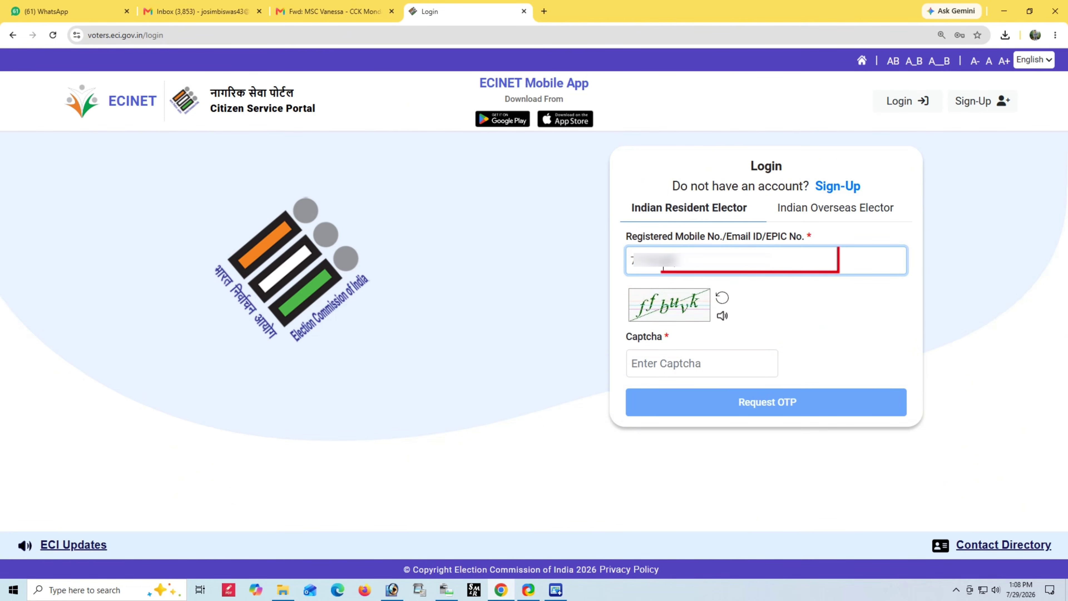
pyautogui.click(655, 356)
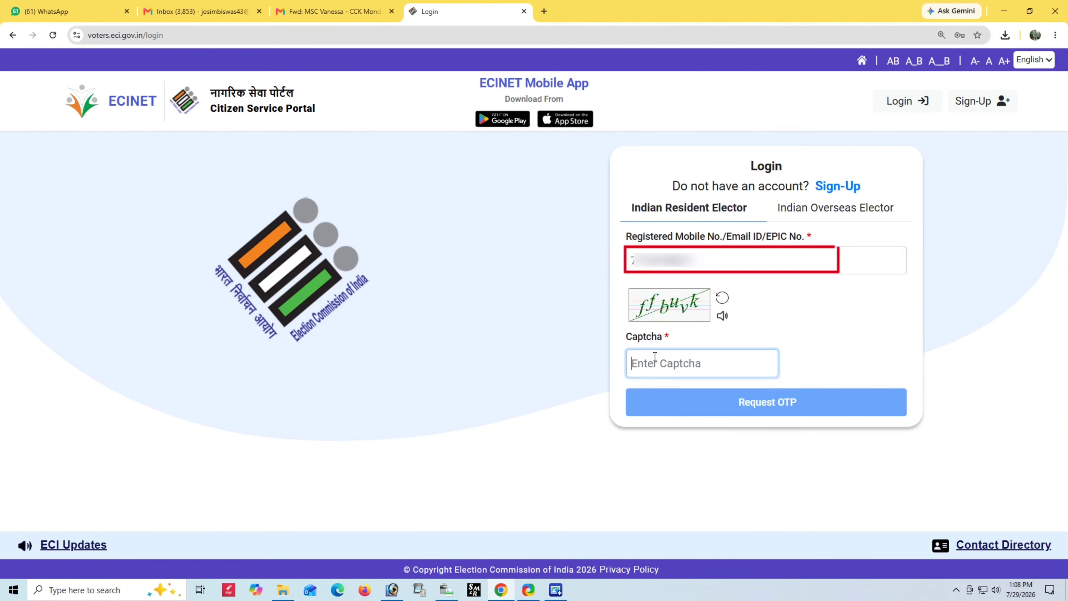
pyautogui.write('ffb')
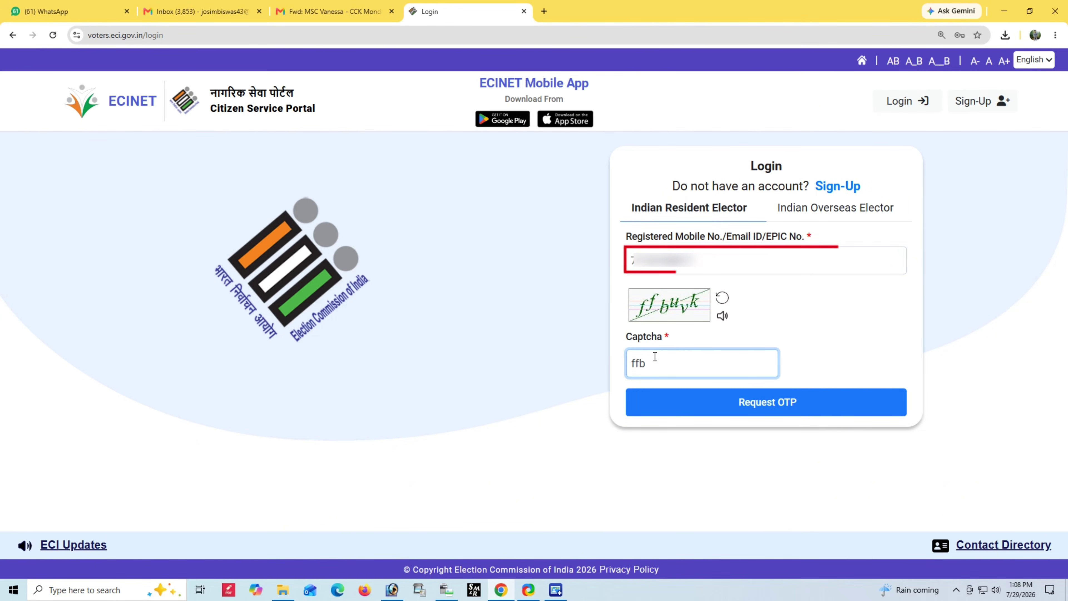
pyautogui.write('uvk')
pyautogui.press('Return')
pyautogui.click(700, 252)
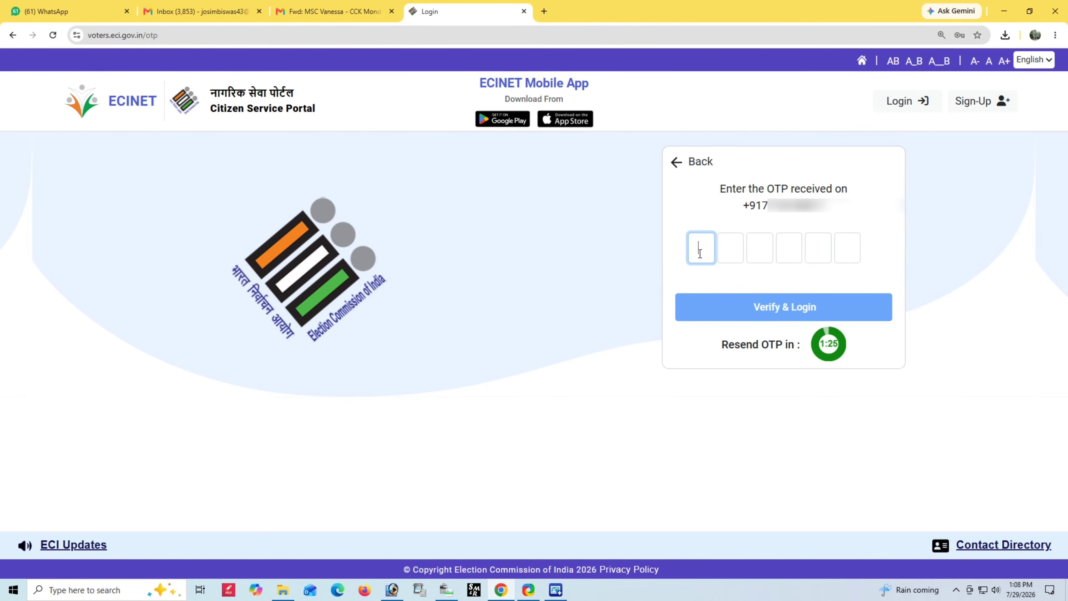
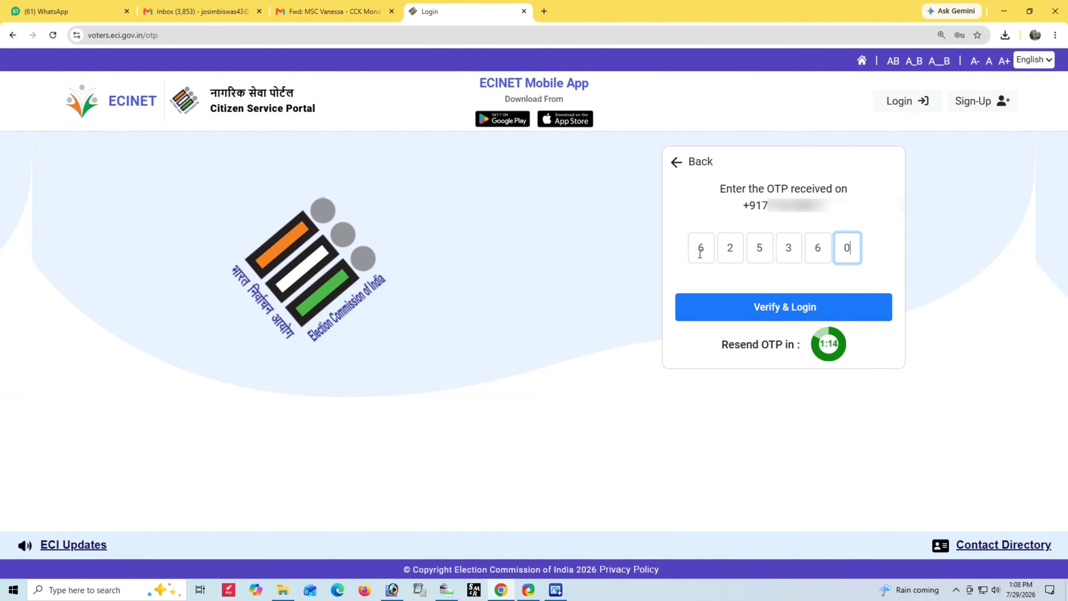
pyautogui.click(717, 304)
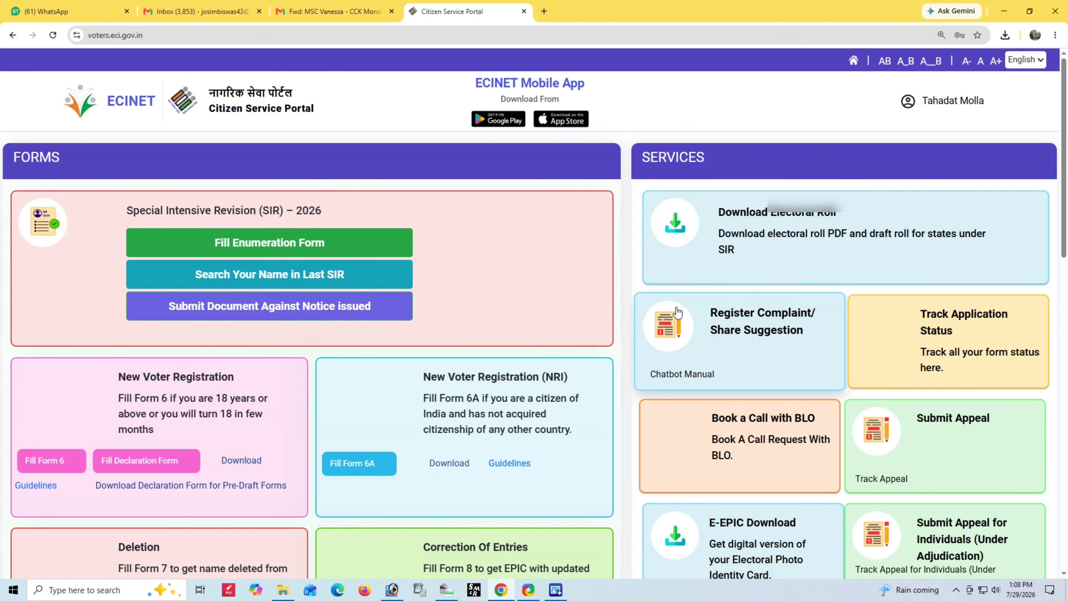
# Step: Find the New Voter Registration card on the dashboard and open Fill Form 6
pyautogui.scroll(-5, 475, 269)
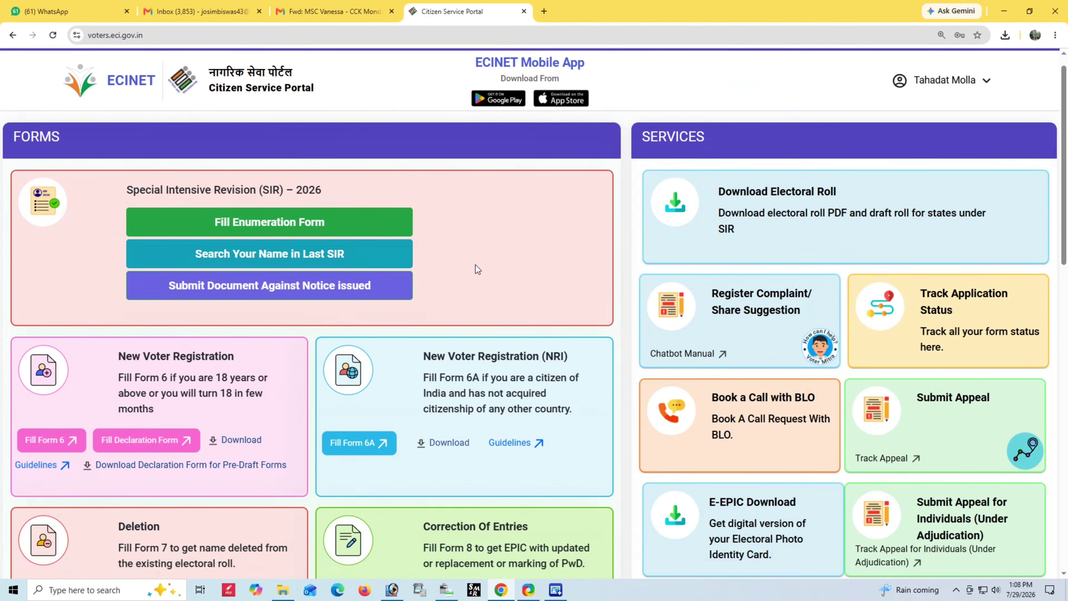
pyautogui.scroll(5, 476, 264)
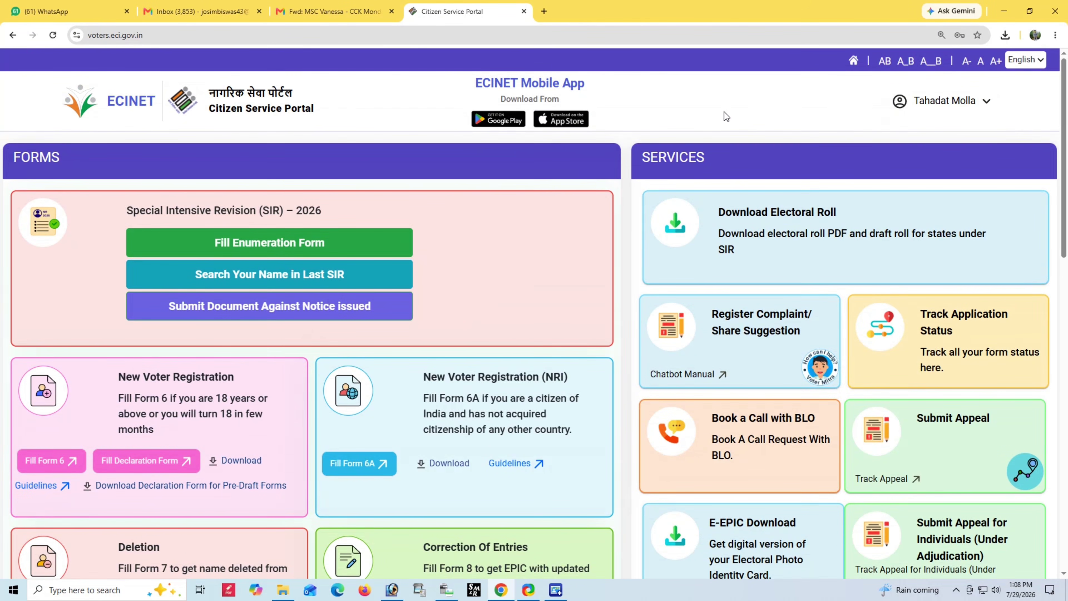
pyautogui.scroll(-4, 363, 202)
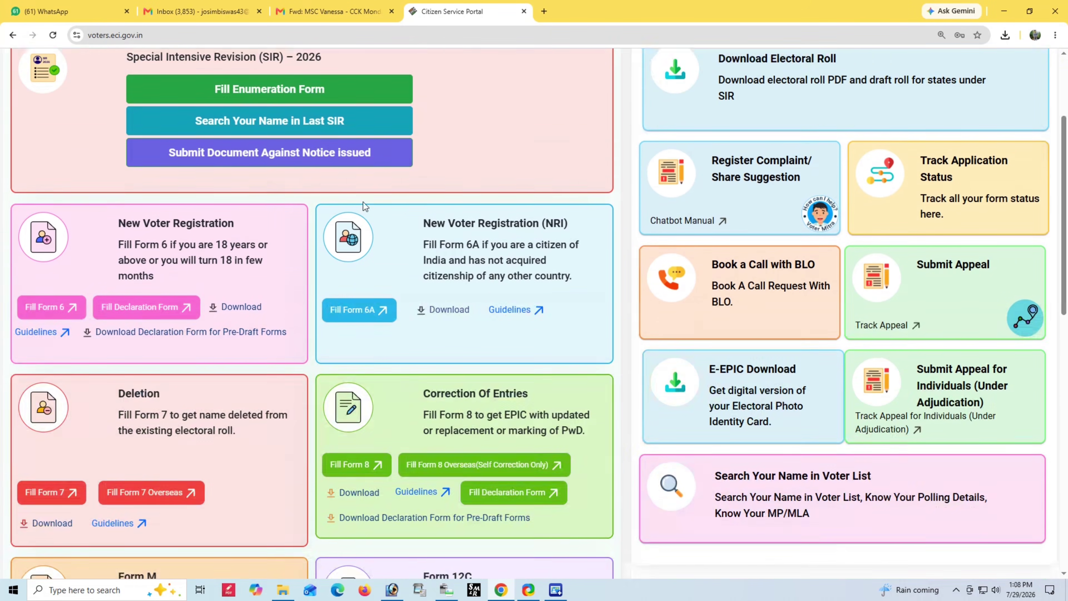
pyautogui.moveTo(263, 197); pyautogui.dragTo(160, 208)
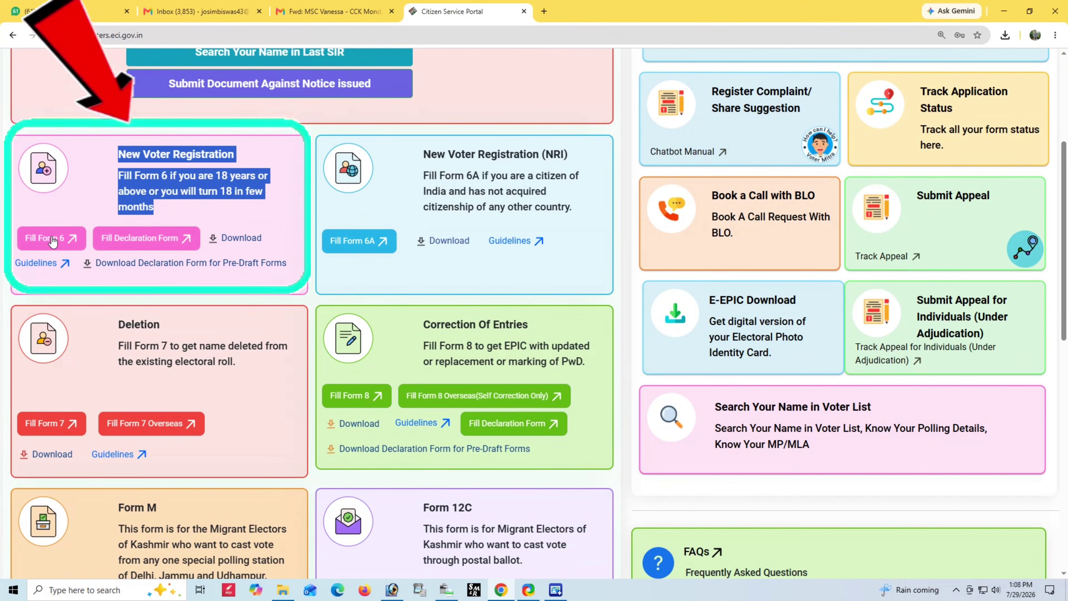
pyautogui.click(43, 239)
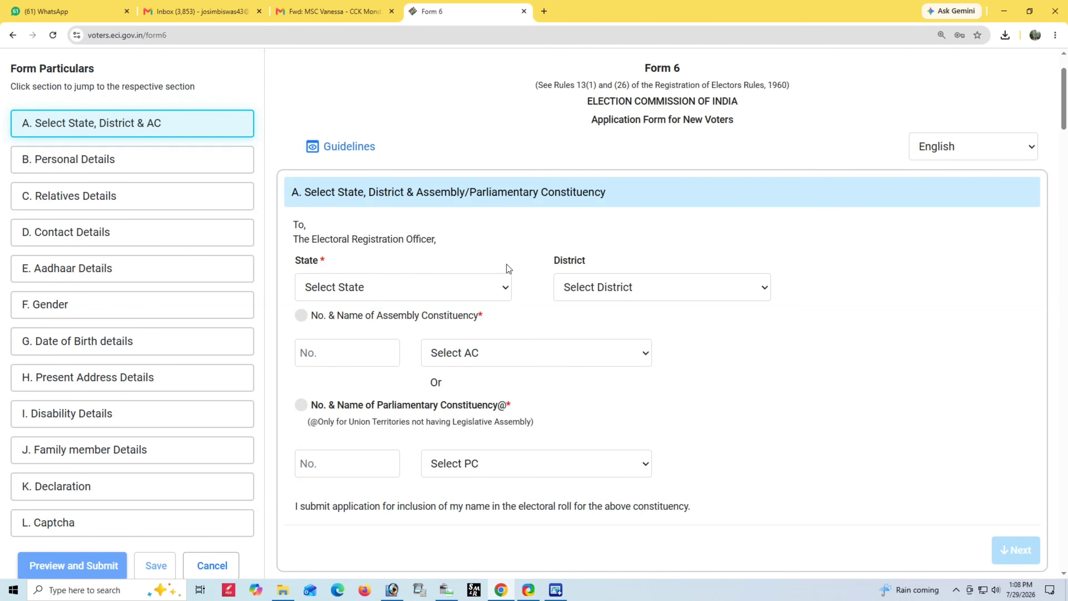
# Step: Select West Bengal as State, NADIA as District and 82 Chapra as the assembly constituency
pyautogui.scroll(-1, 511, 265)
pyautogui.click(353, 232)
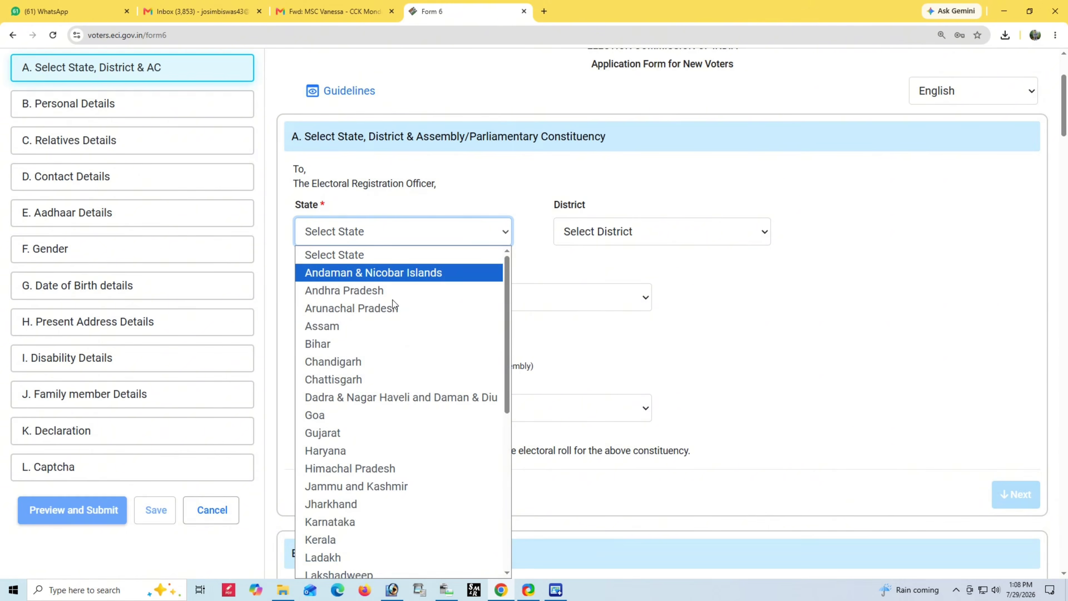
pyautogui.scroll(-5, 378, 400)
pyautogui.click(351, 574)
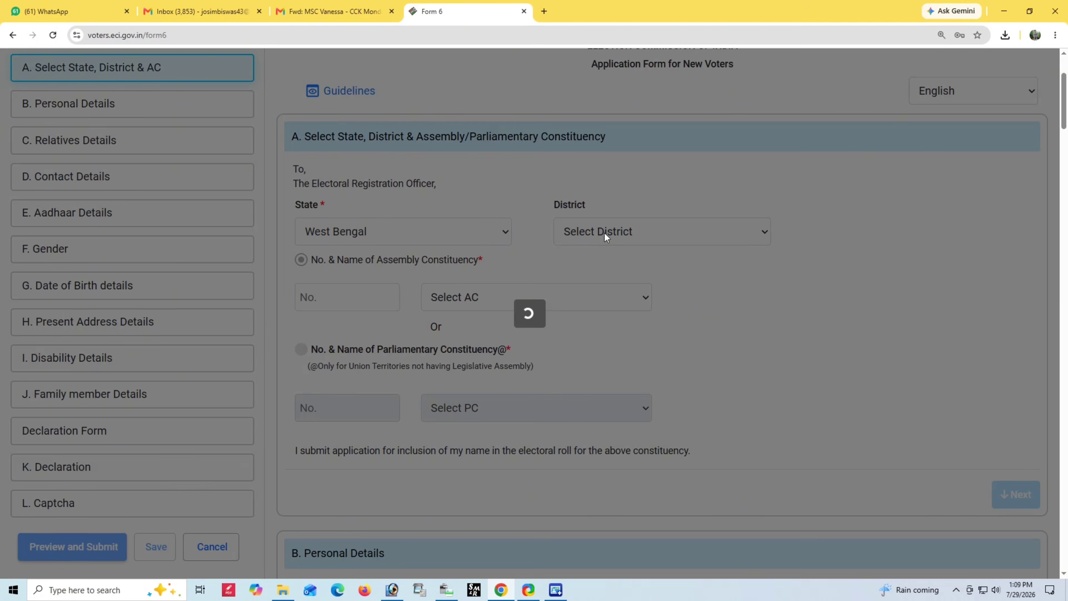
pyautogui.click(605, 233)
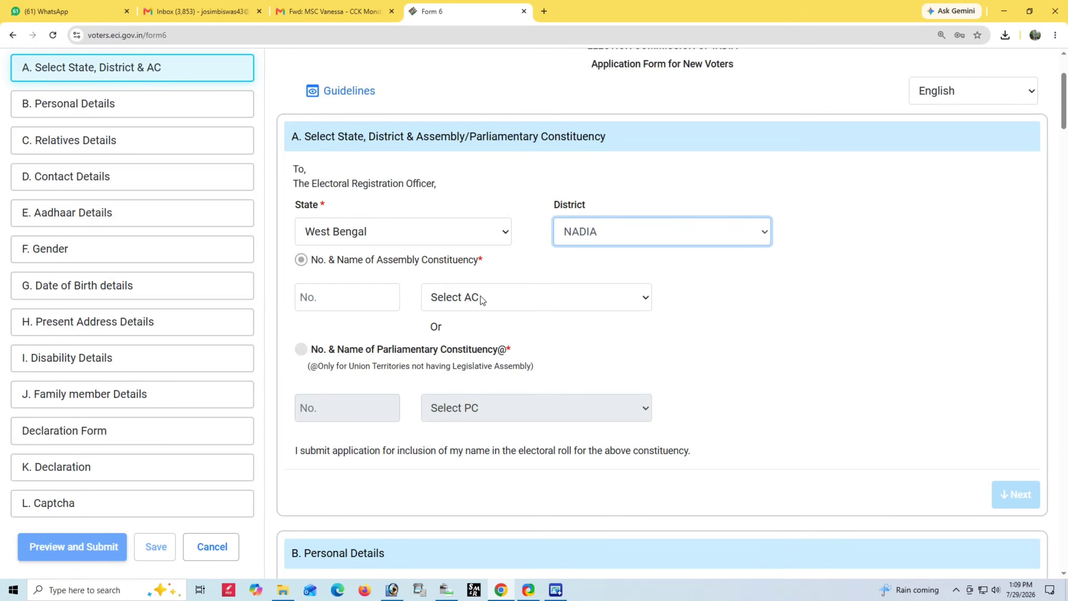
pyautogui.click(481, 295)
pyautogui.click(454, 42)
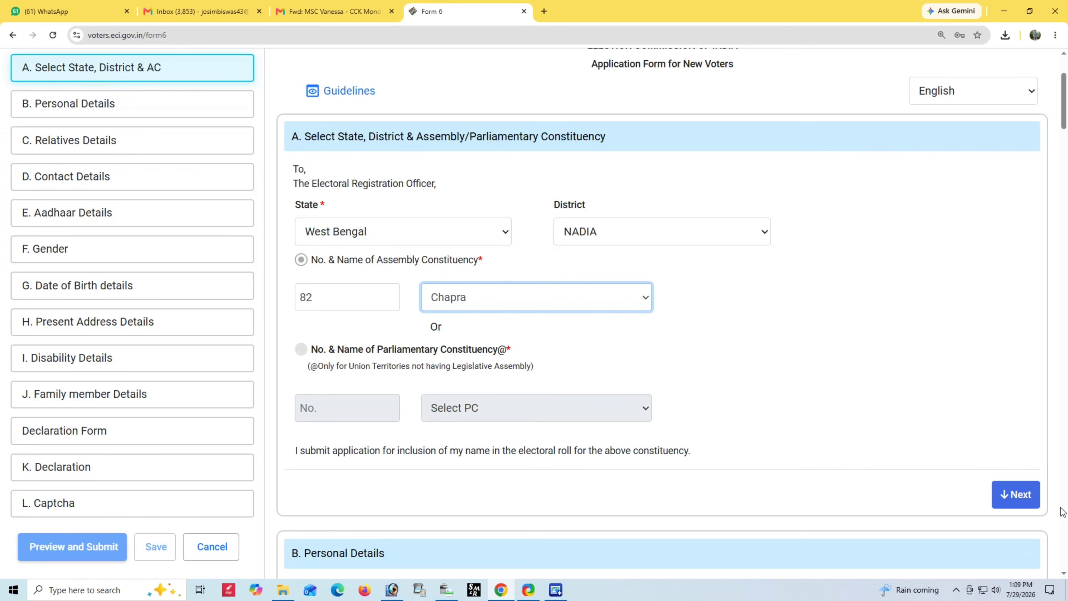
pyautogui.scroll(-6, 618, 350)
pyautogui.click(368, 279)
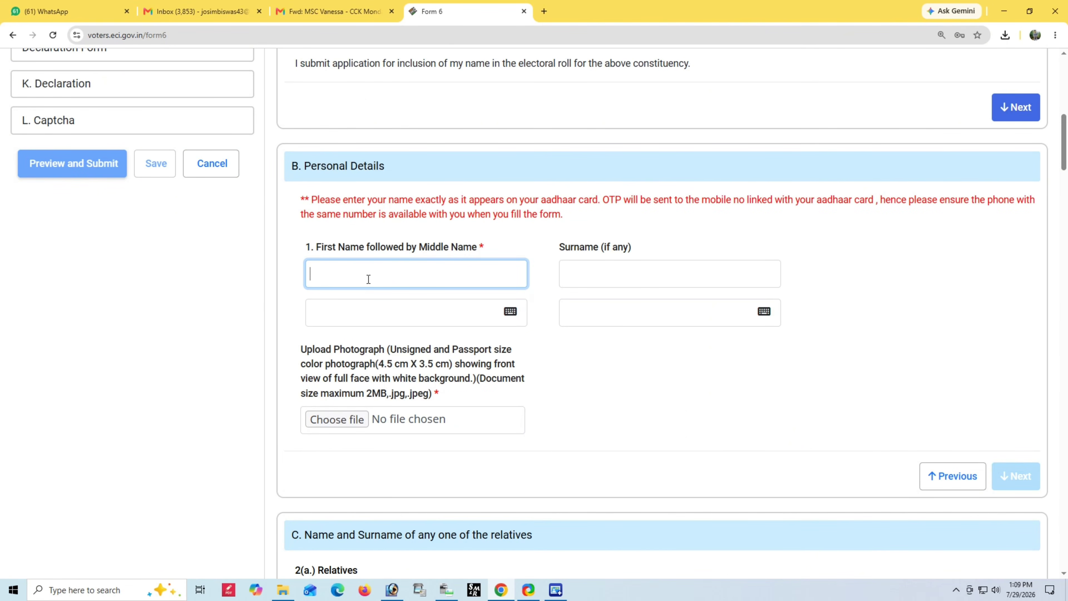
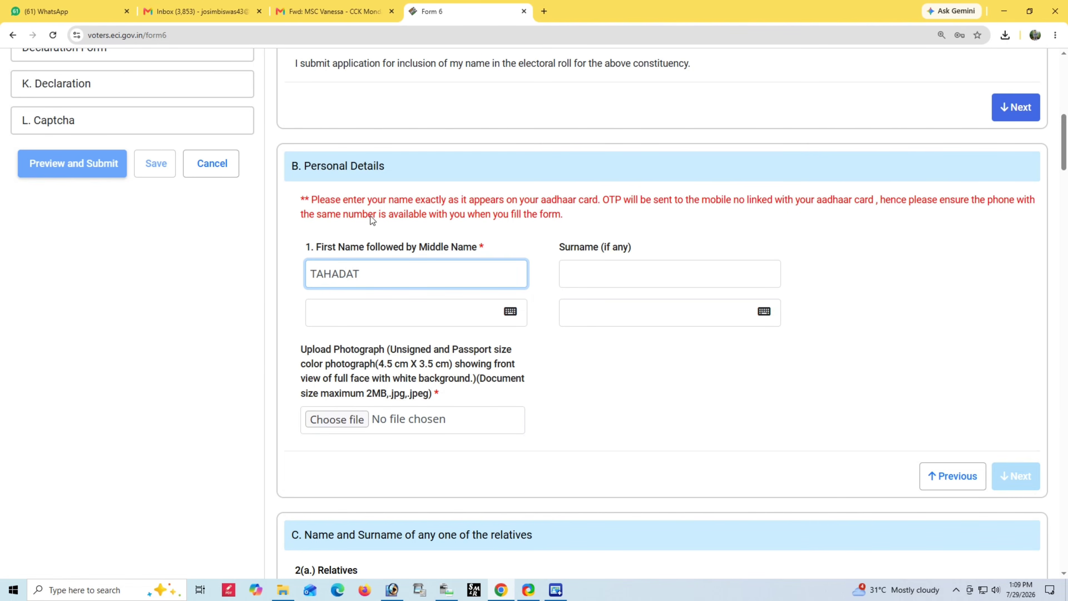
# Step: Enter the applicant's first name and correct its Bengali spelling with the on-screen keyboard
pyautogui.click(307, 318)
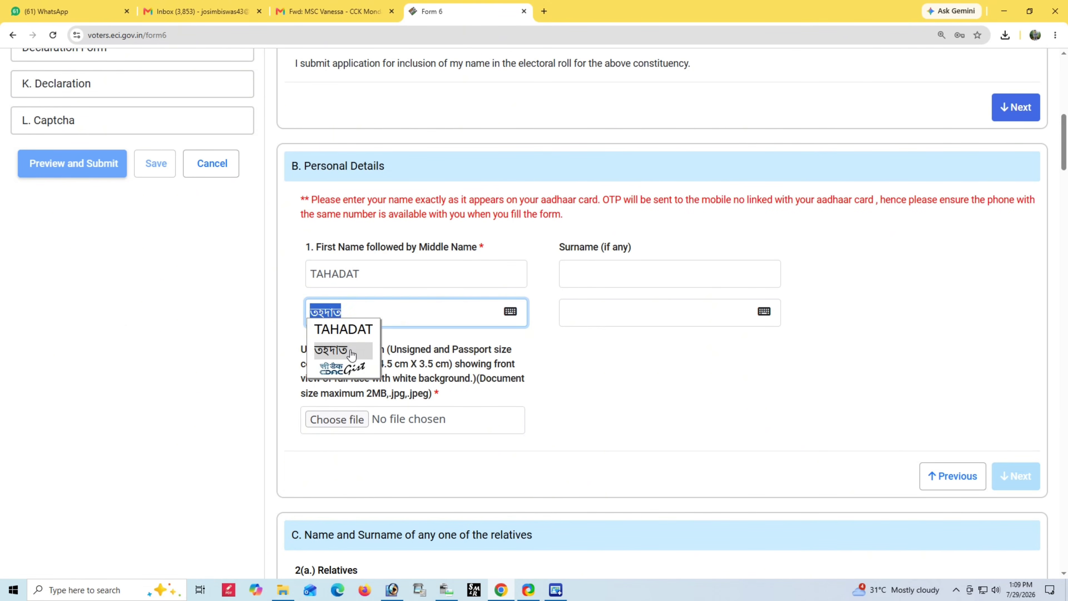
pyautogui.click(342, 353)
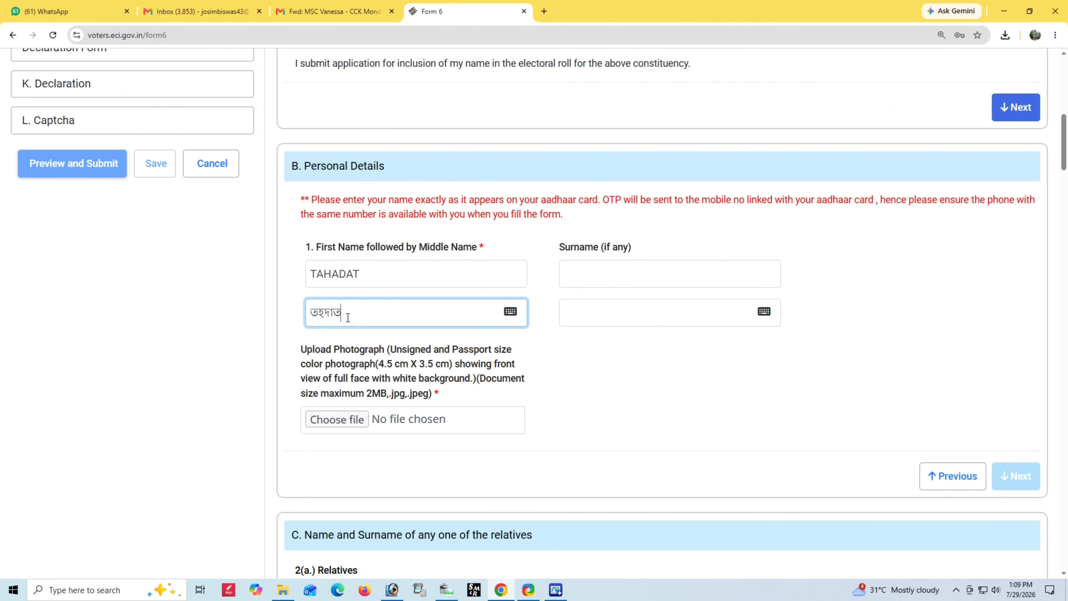
pyautogui.click(508, 312)
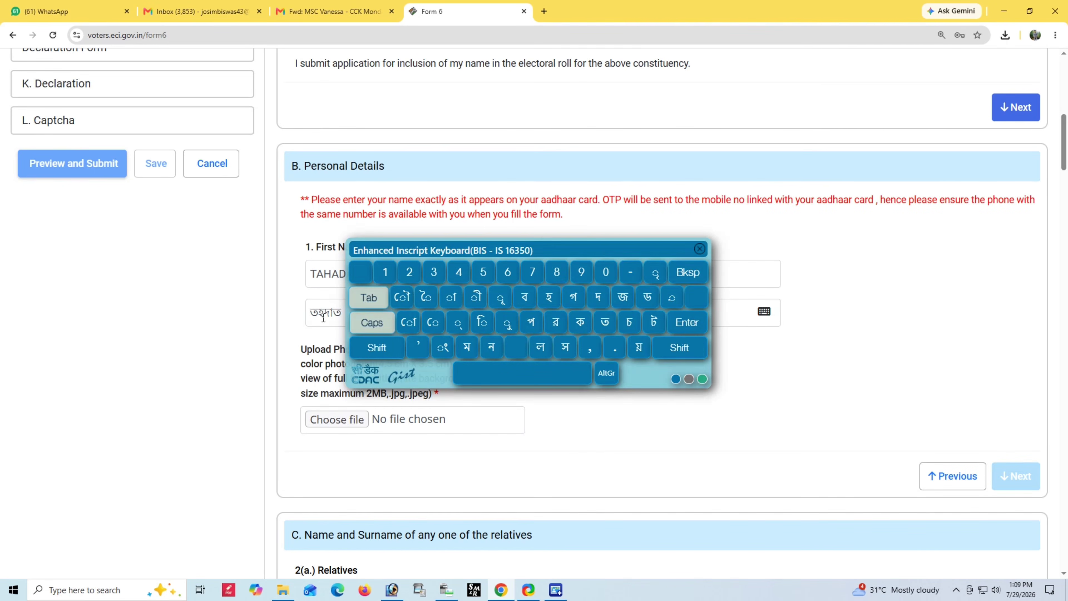
pyautogui.click(451, 297)
pyautogui.click(451, 297)
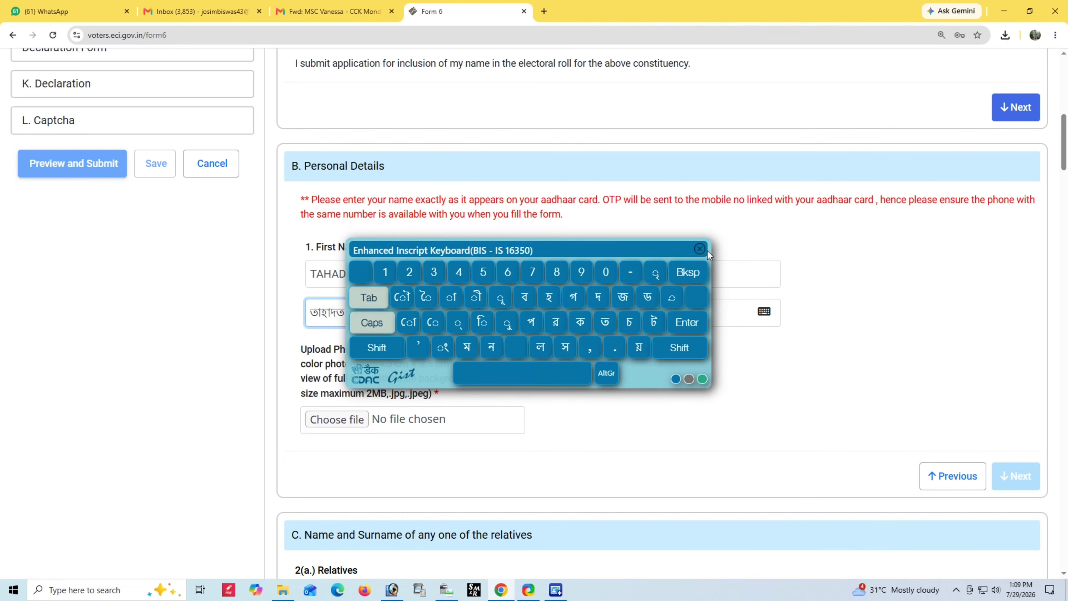
pyautogui.click(700, 249)
# Step: Enter the applicant's surname and pick its Bengali spelling suggestion
pyautogui.click(643, 279)
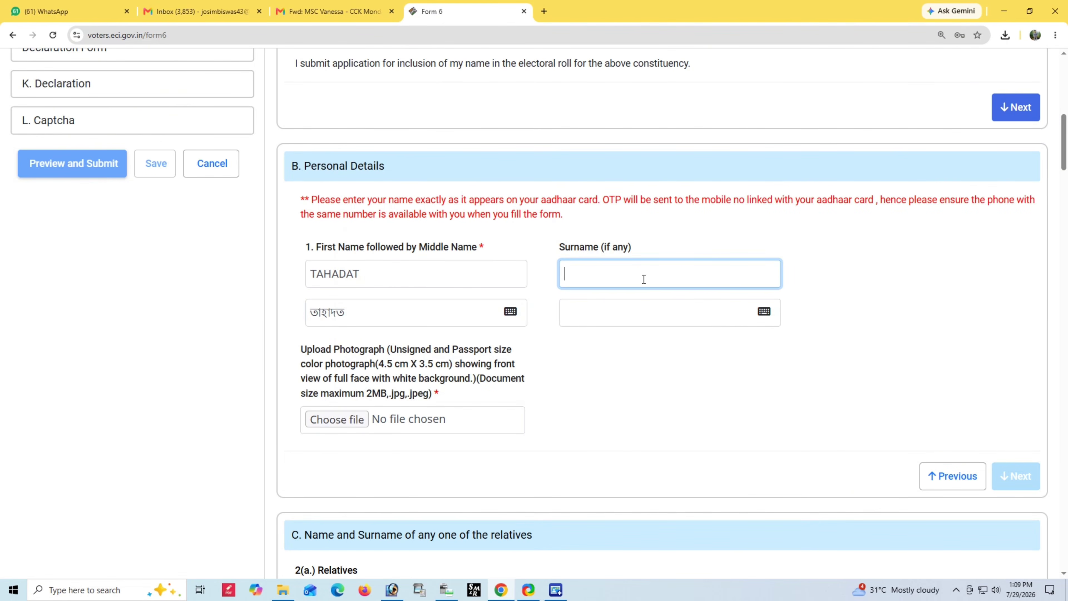
pyautogui.press('Tab')
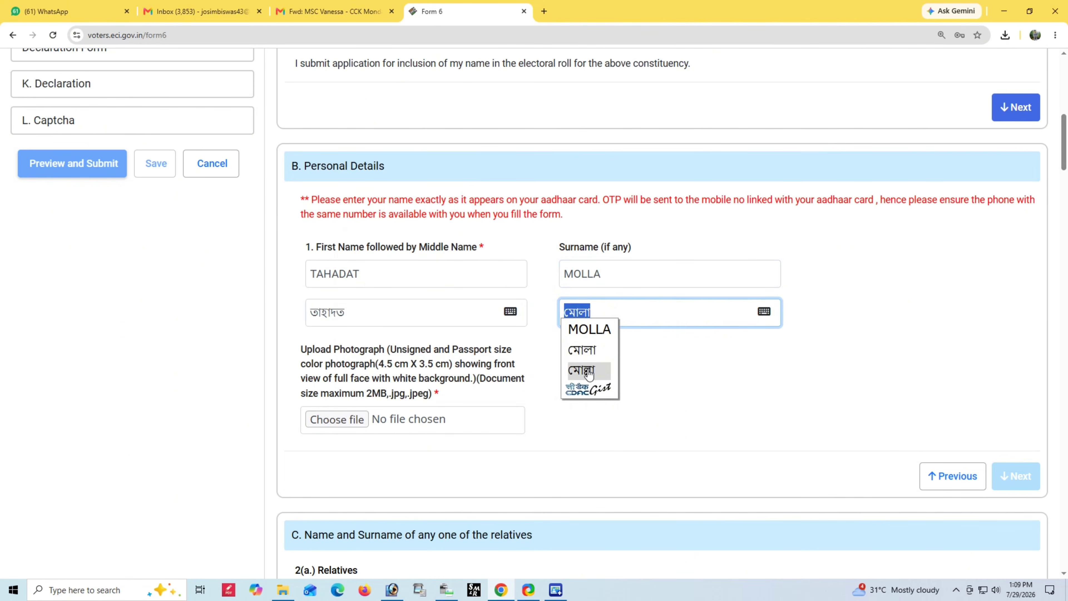
pyautogui.click(589, 373)
pyautogui.click(659, 374)
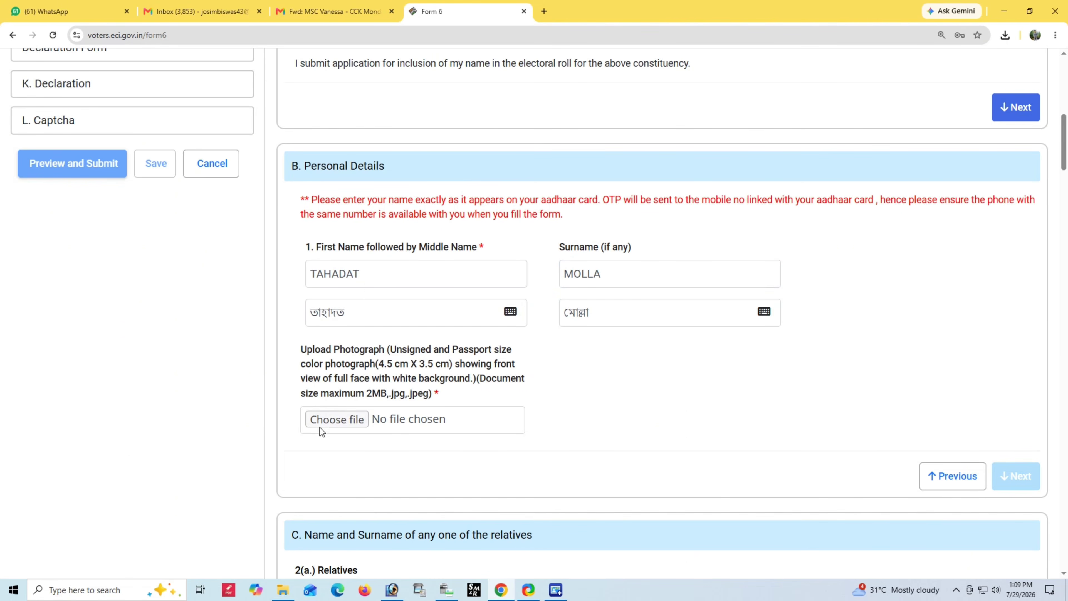
pyautogui.click(334, 422)
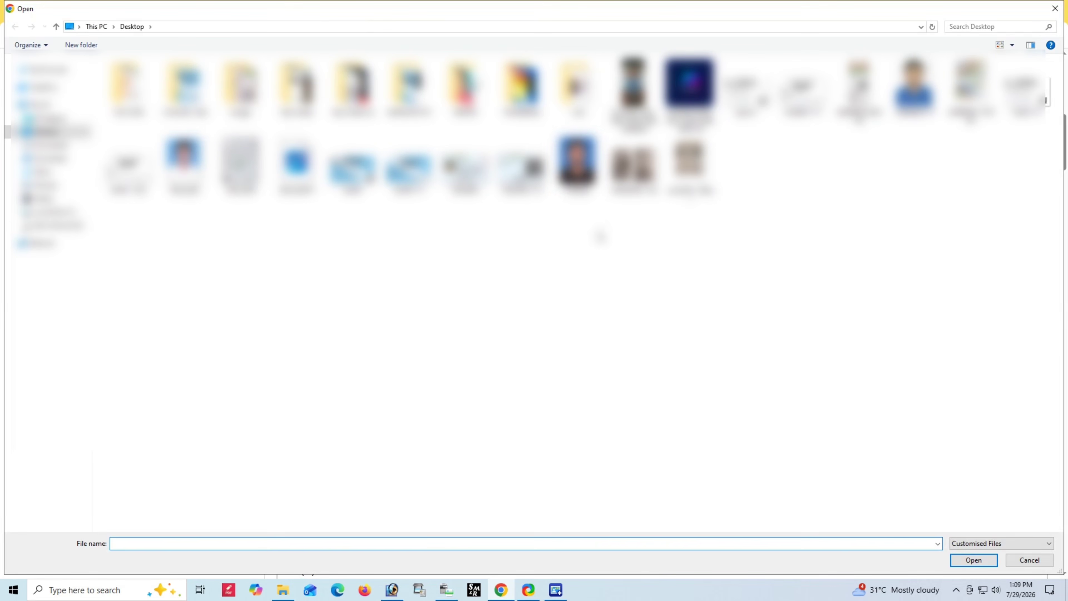
# Step: Upload IMG_000477.jpg, zoom and centre it in the crop frame, save, and confirm face detection
pyautogui.doubleClick(299, 164)
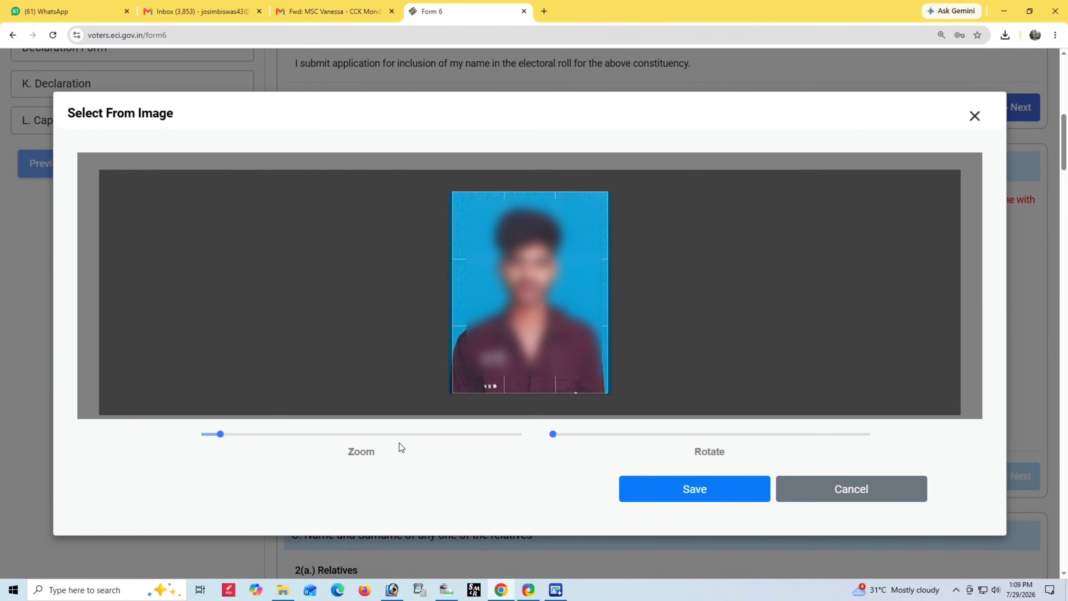
pyautogui.click(222, 436)
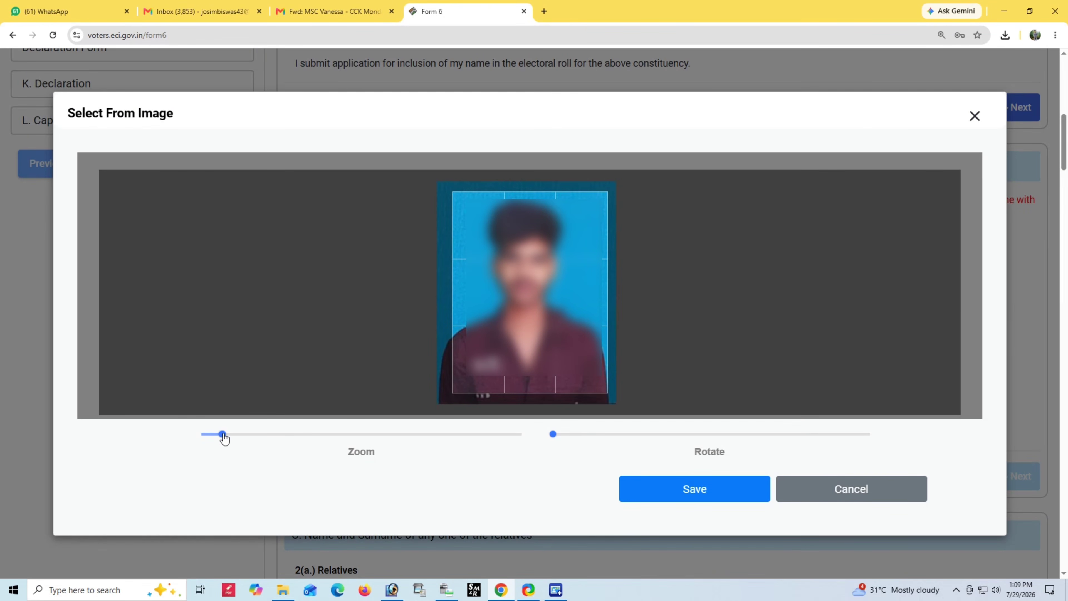
pyautogui.moveTo(517, 323); pyautogui.dragTo(526, 323)
pyautogui.click(657, 500)
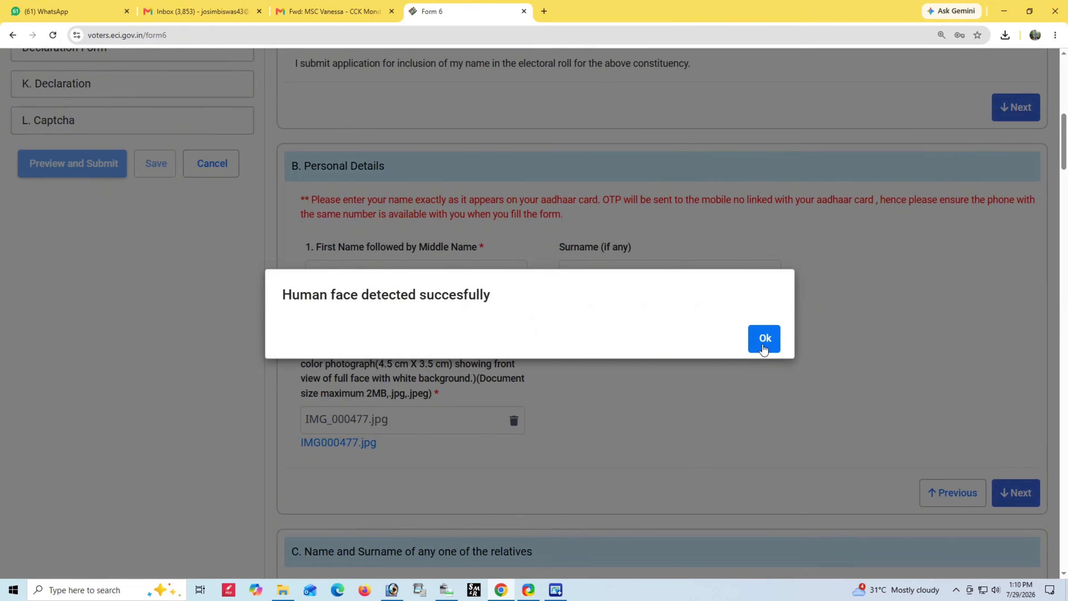
pyautogui.press('Return')
pyautogui.moveTo(303, 365); pyautogui.dragTo(489, 382)
# Step: Go to the relatives section and choose Father as the relative
pyautogui.click(566, 411)
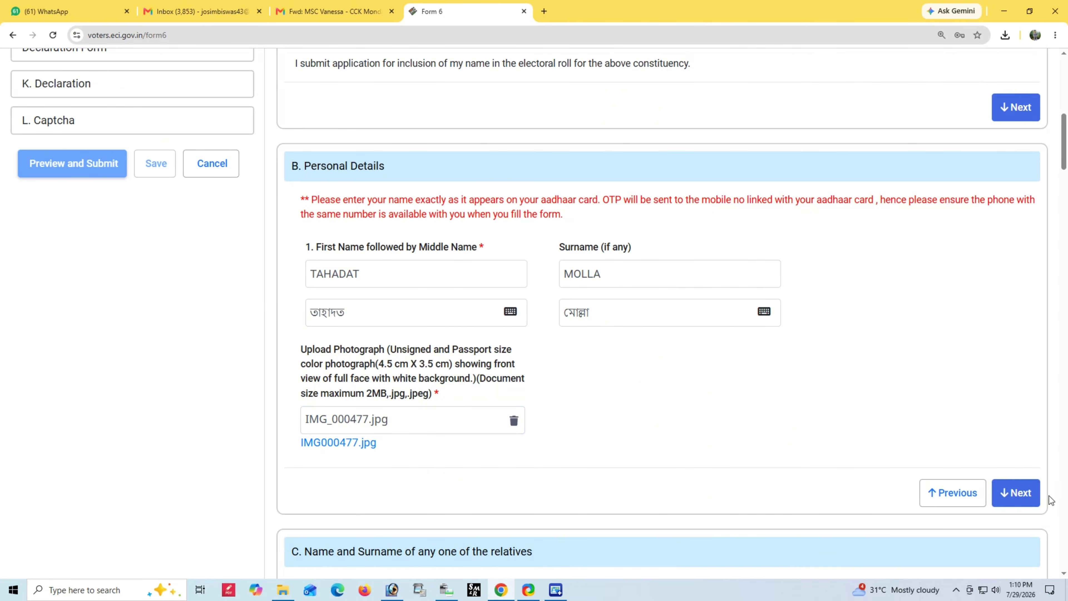
pyautogui.click(1022, 493)
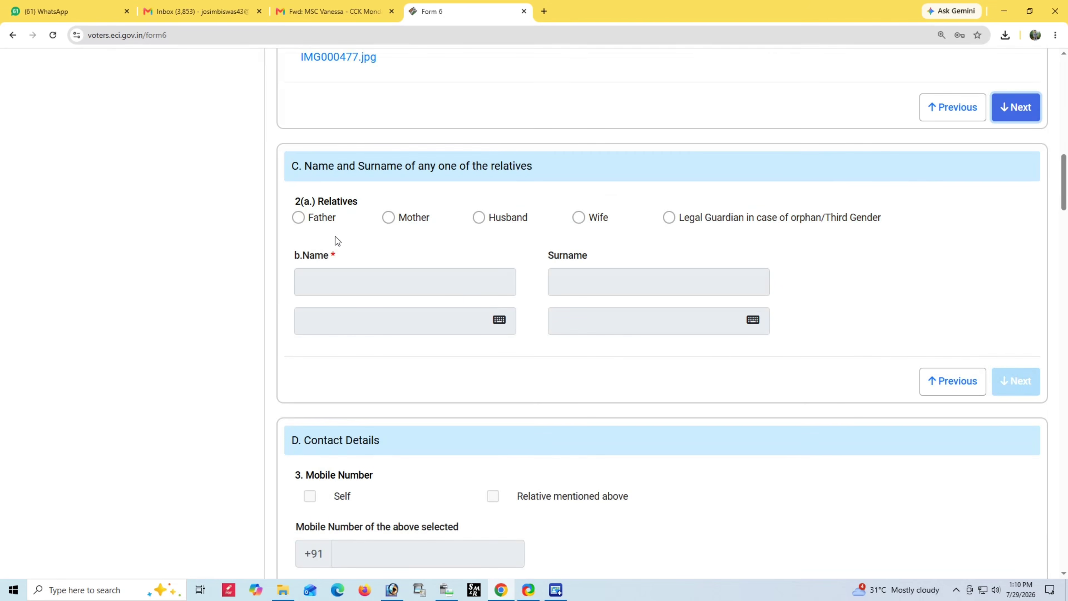
pyautogui.moveTo(309, 201); pyautogui.dragTo(412, 209)
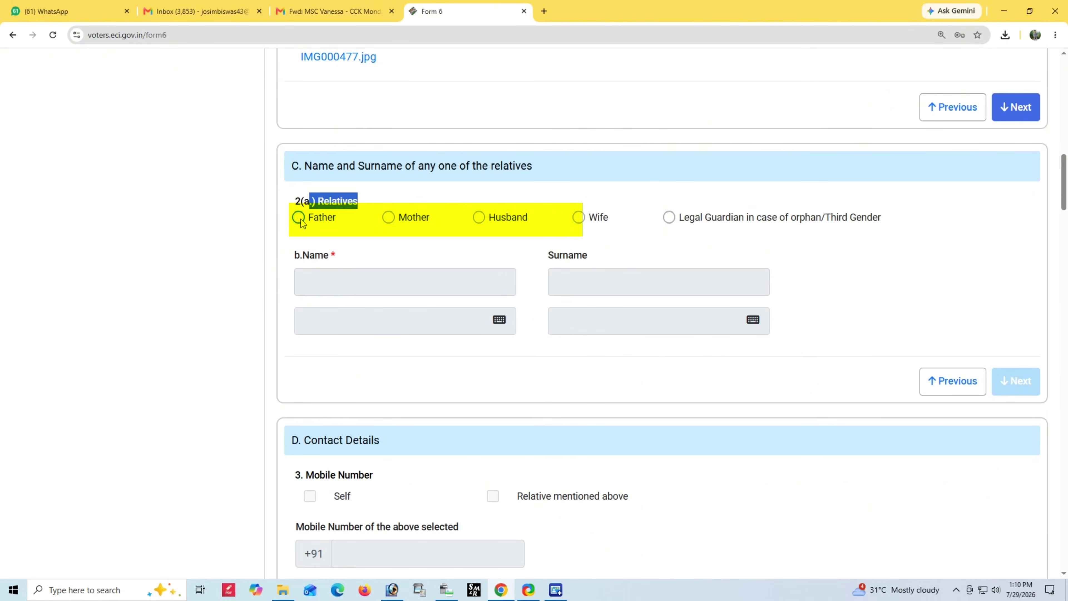
pyautogui.click(471, 233)
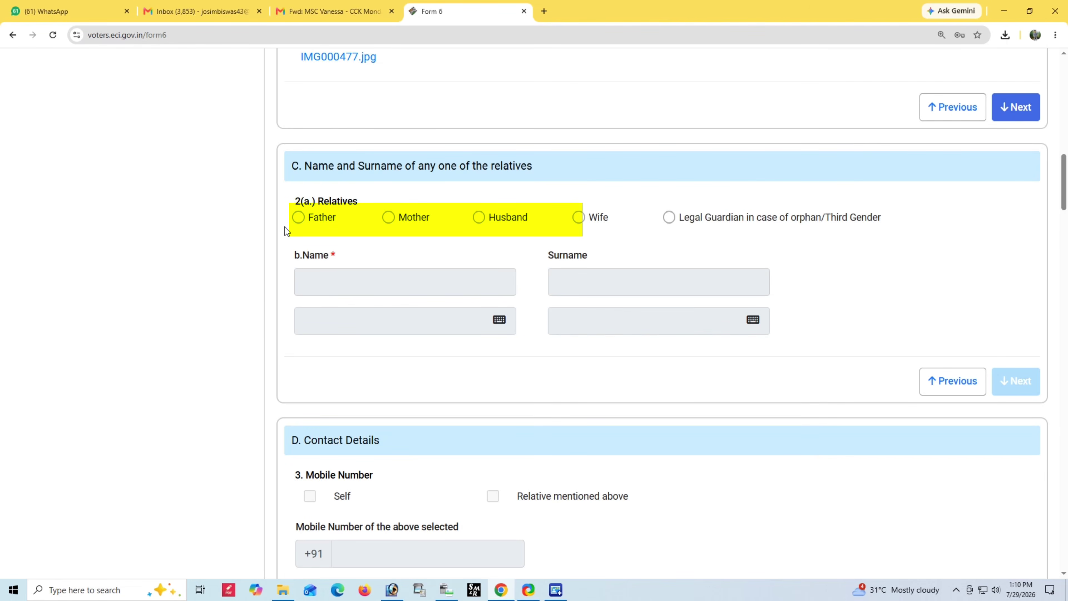
pyautogui.click(302, 223)
# Step: Enter the father's name and surname, accepting the Bengali spelling suggestions
pyautogui.click(362, 281)
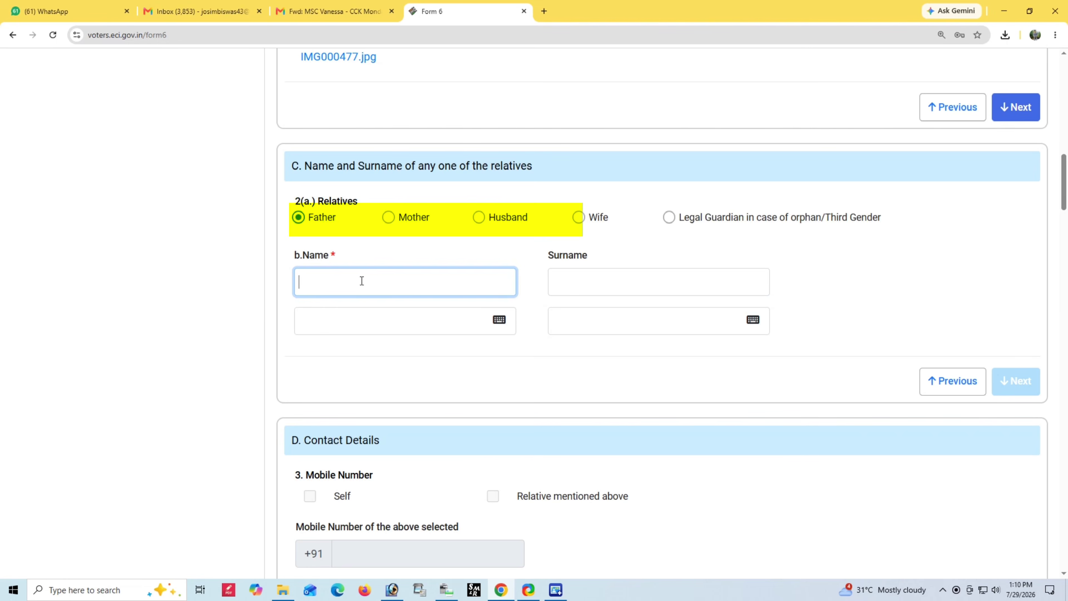
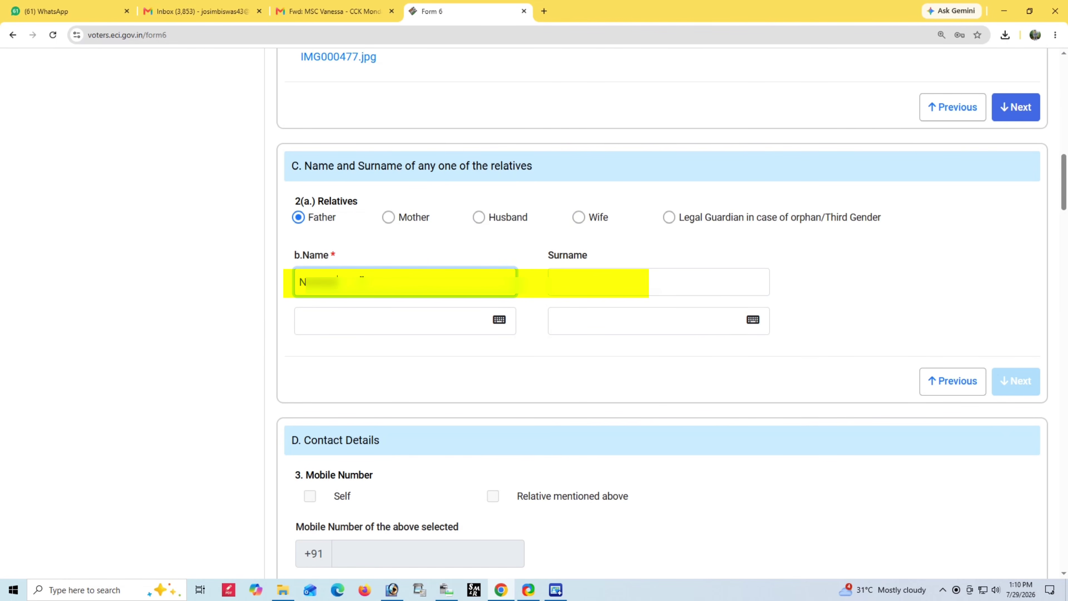
pyautogui.press('Tab')
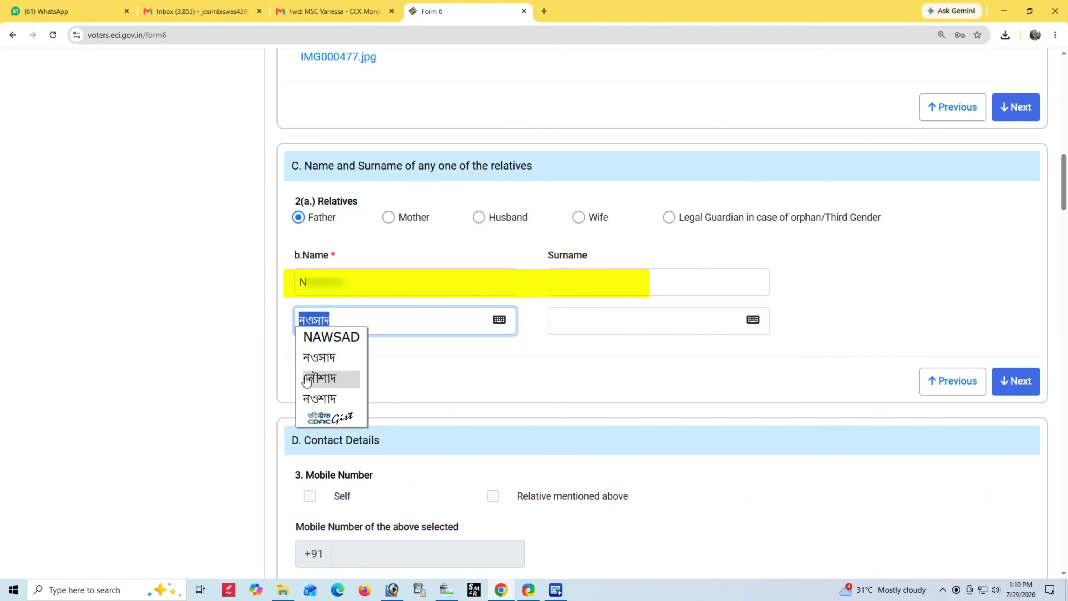
pyautogui.click(320, 362)
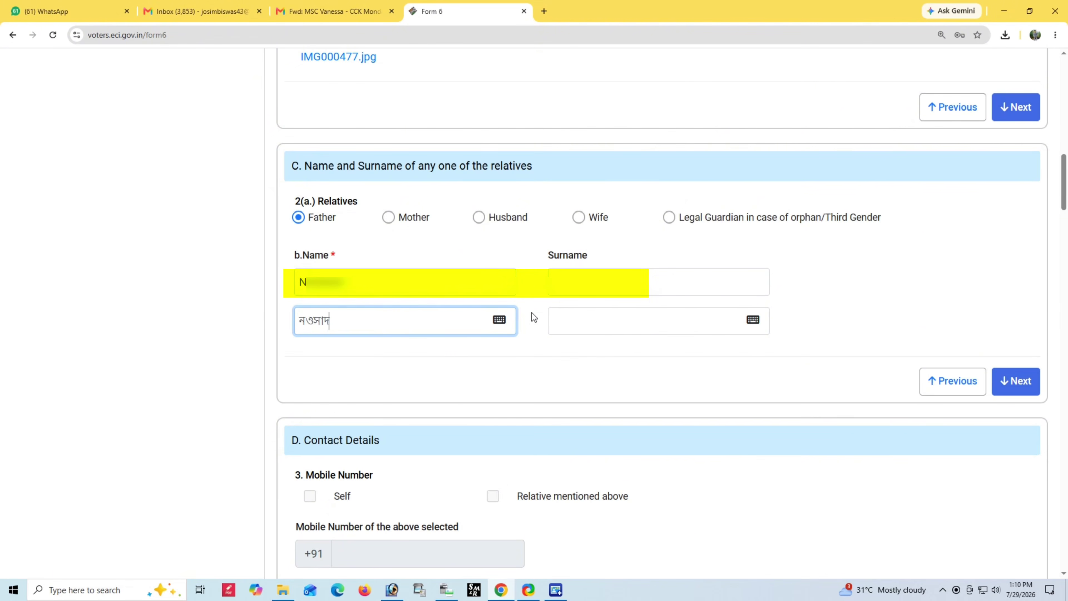
pyautogui.click(577, 318)
pyautogui.click(567, 292)
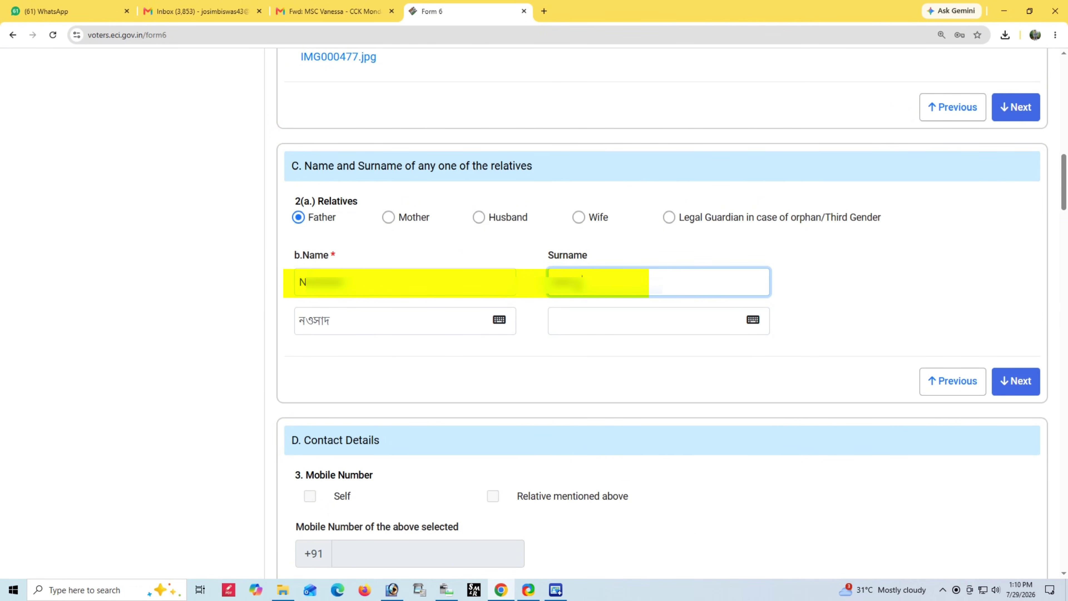
pyautogui.press('Tab')
pyautogui.click(582, 380)
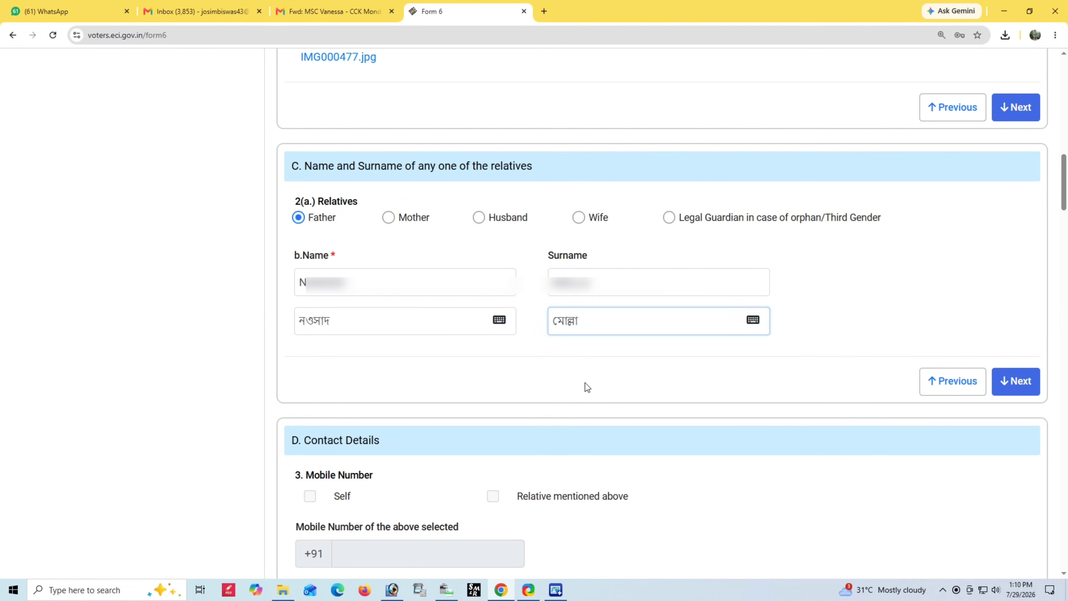
# Step: In Contact Details, mark the mobile number as Self and enter the applicant's number
pyautogui.click(1024, 389)
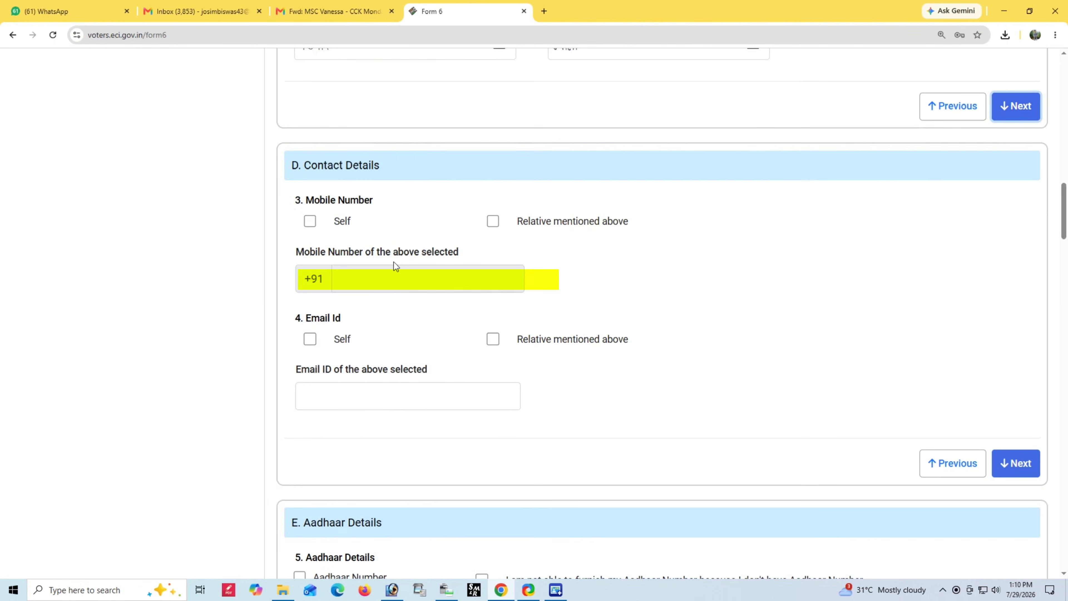
pyautogui.click(311, 223)
pyautogui.click(397, 281)
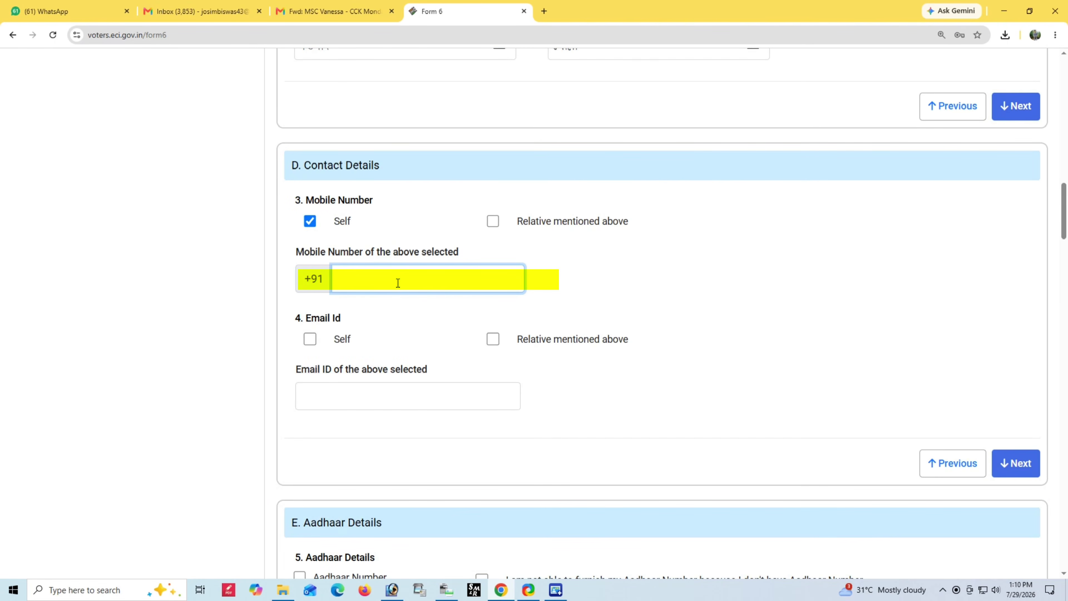
pyautogui.write('77')
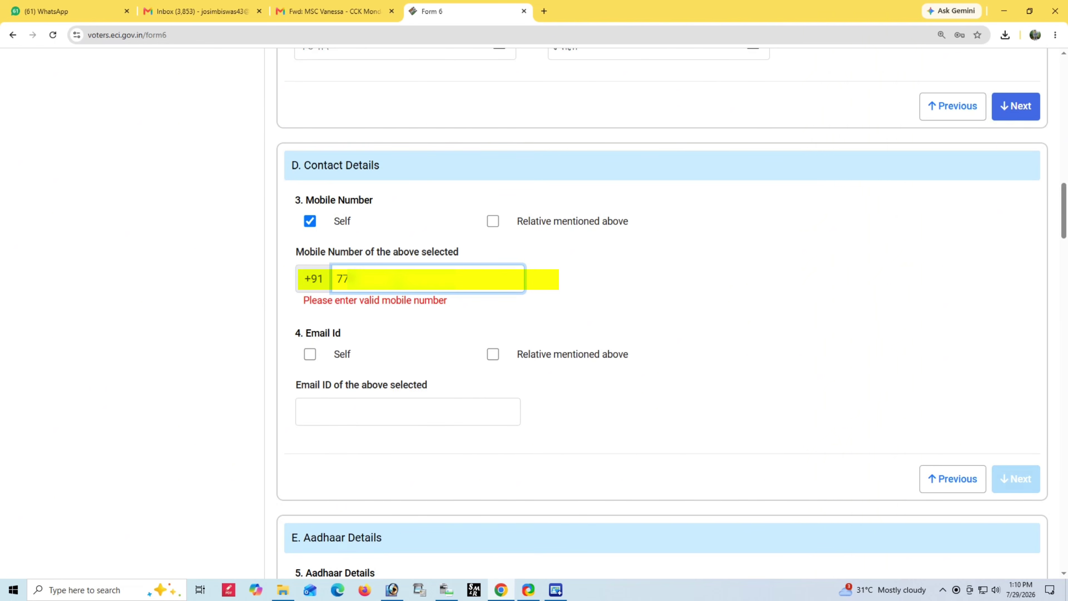
pyautogui.write('??????')
pyautogui.click(317, 338)
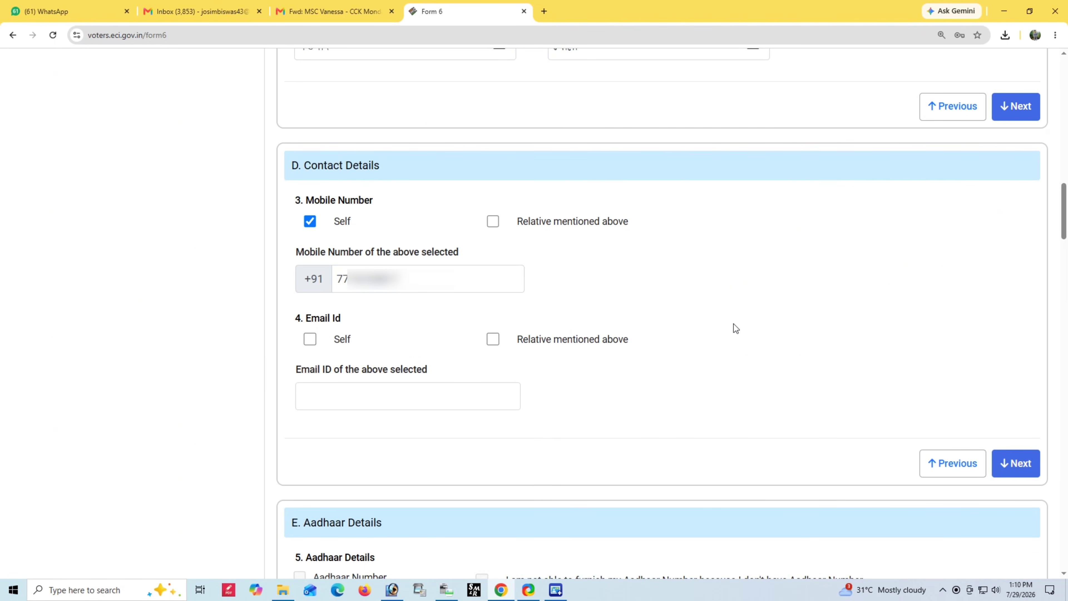
# Step: In the Aadhaar section, choose to provide an Aadhaar number and enter it
pyautogui.click(1015, 461)
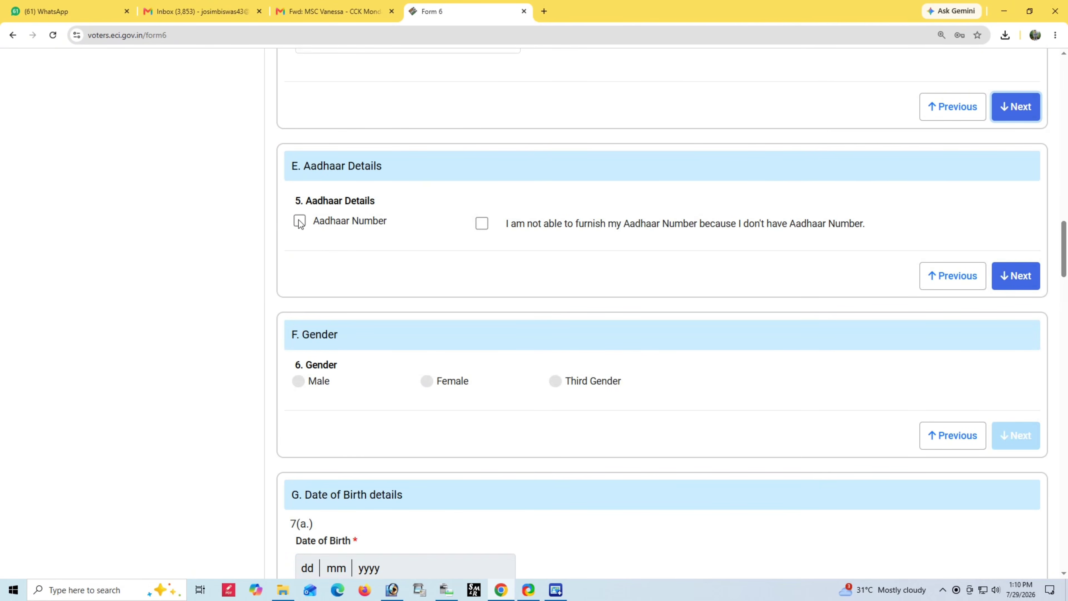
pyautogui.click(303, 226)
pyautogui.click(342, 280)
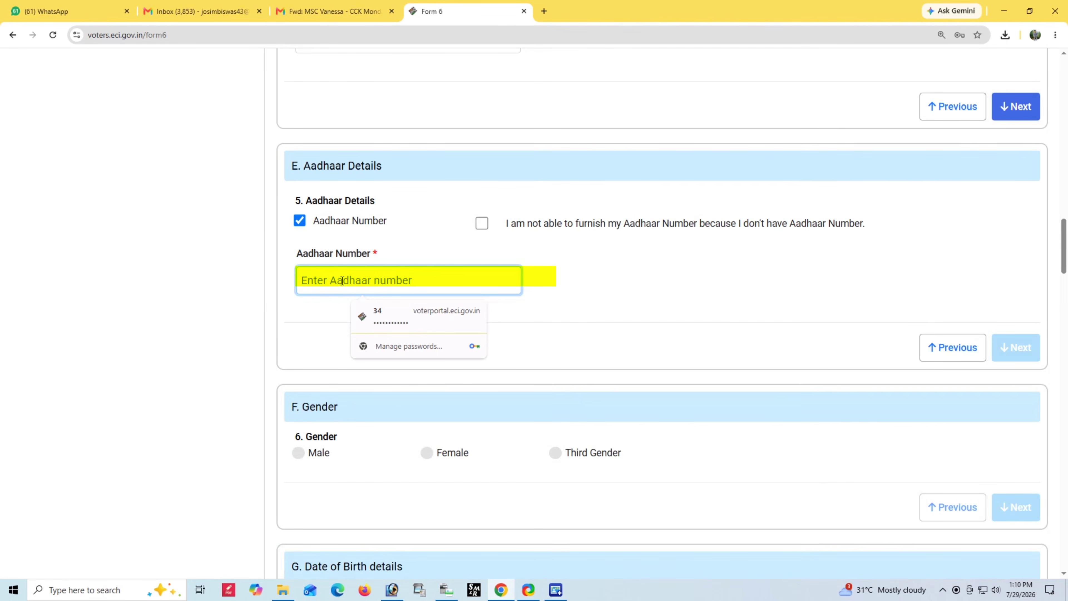
pyautogui.write('1234')
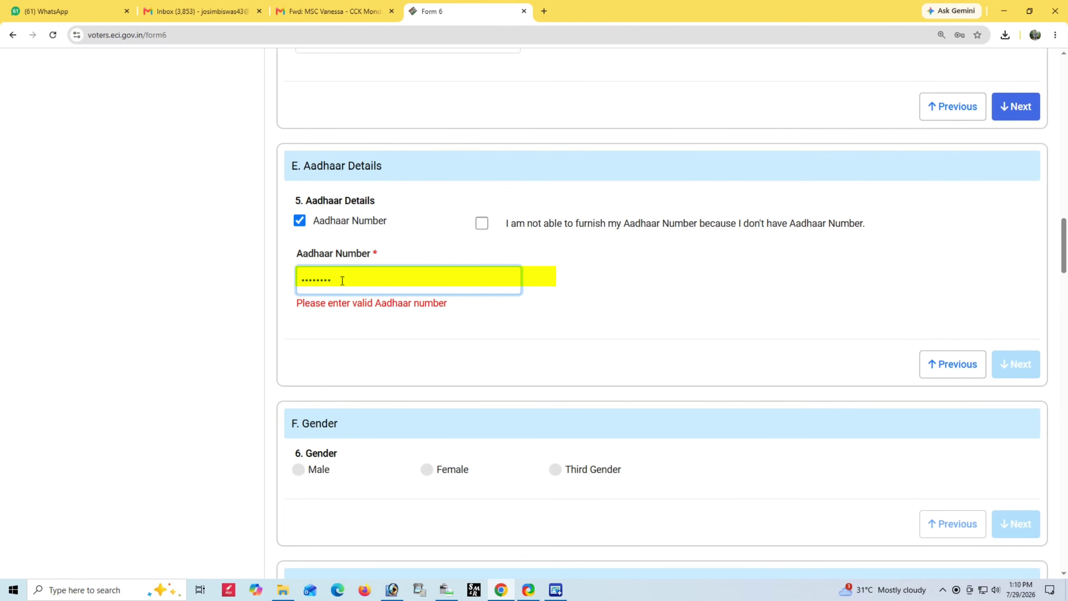
pyautogui.write('2')
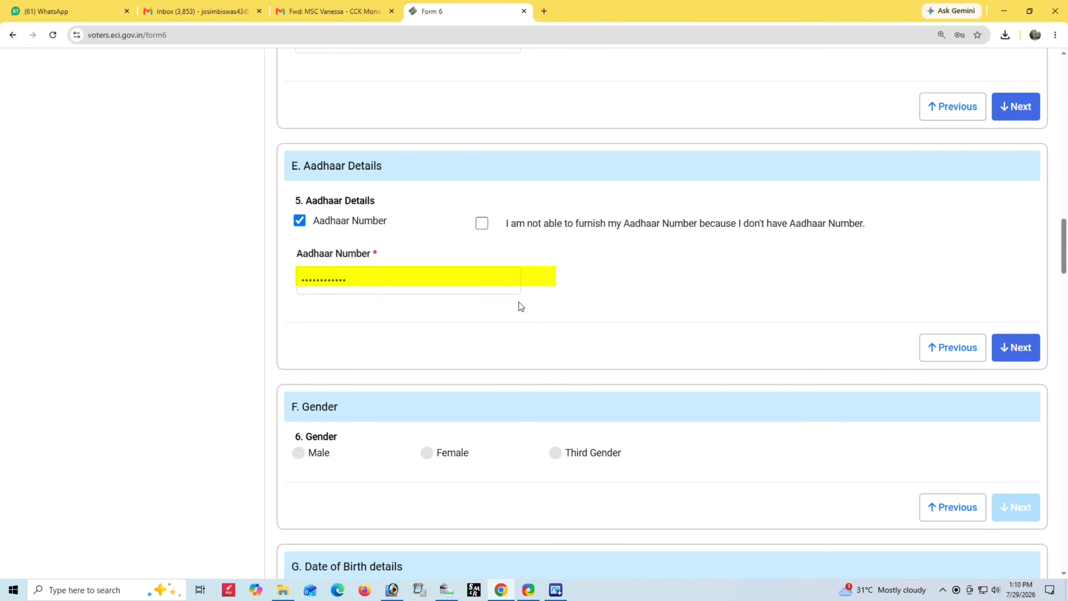
pyautogui.click(1011, 348)
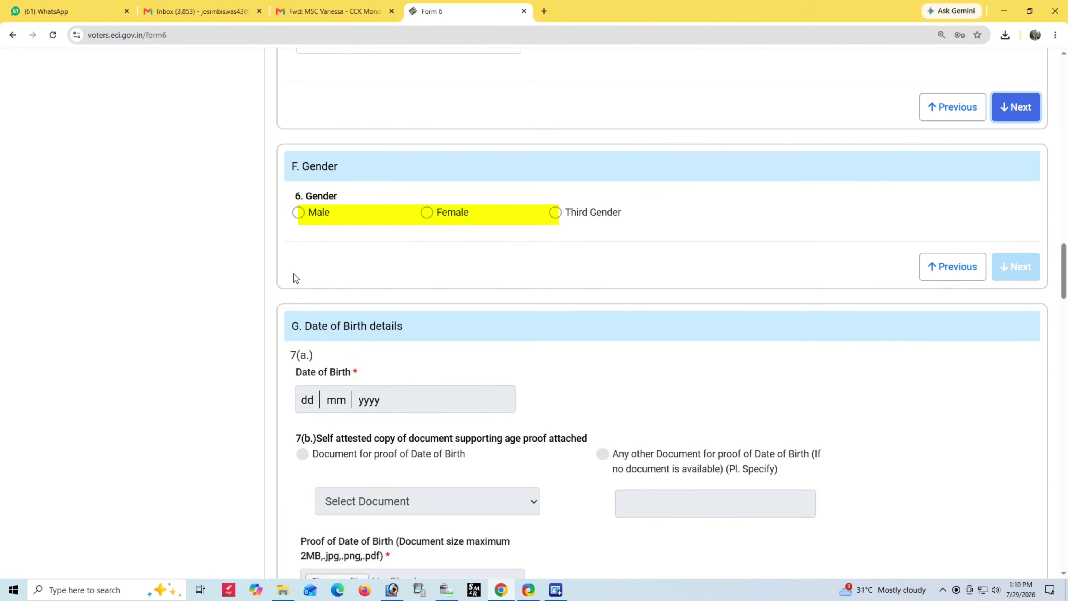
# Step: Set gender to Male and pick the applicant's date of birth in the calendar
pyautogui.click(299, 213)
pyautogui.click(1017, 268)
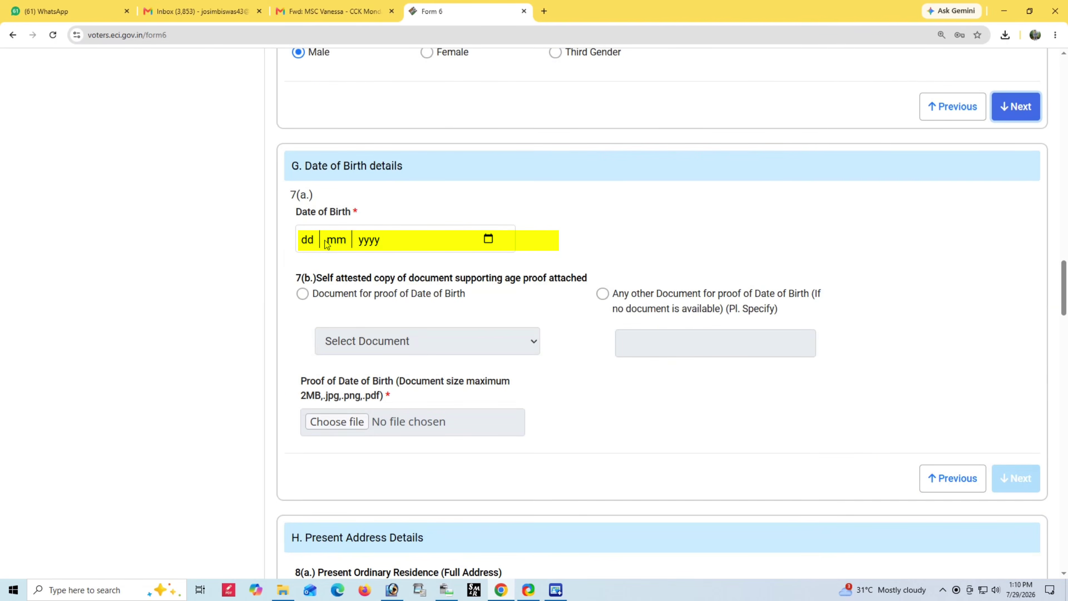
pyautogui.click(487, 239)
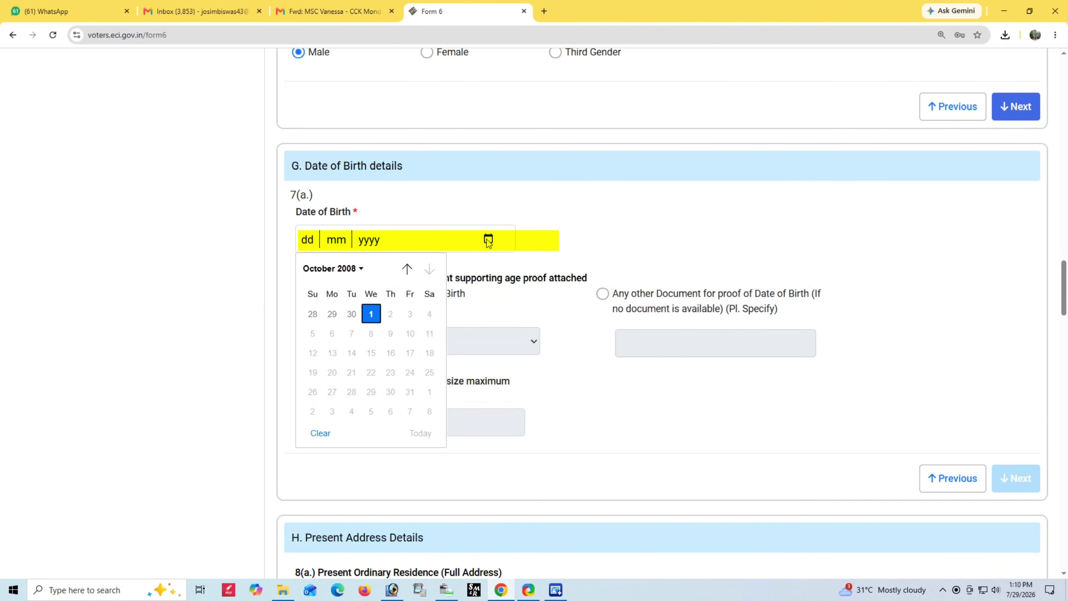
pyautogui.click(344, 271)
pyautogui.click(350, 325)
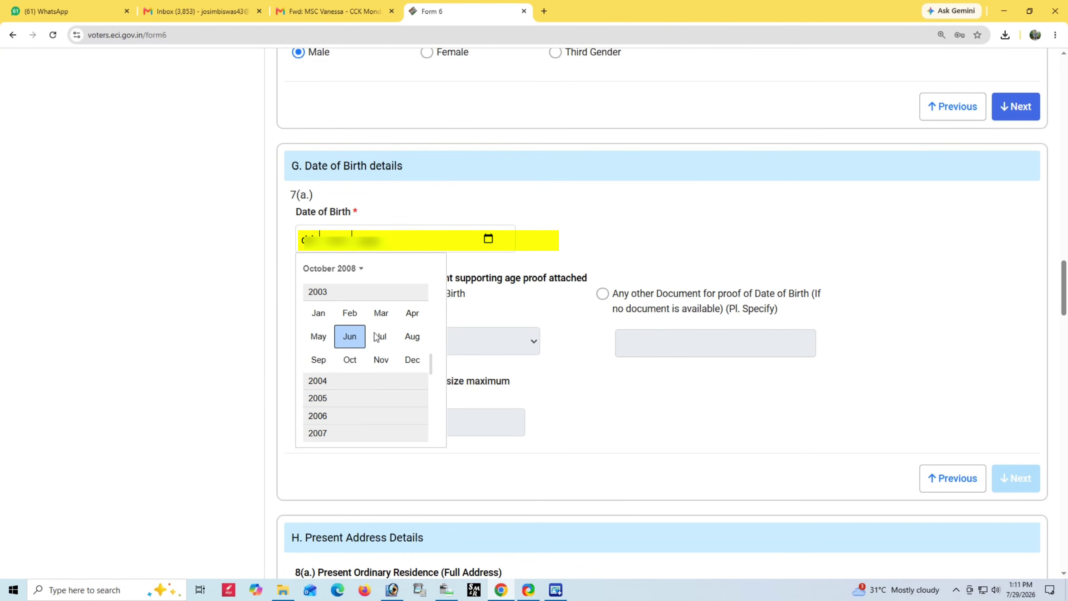
pyautogui.click(377, 359)
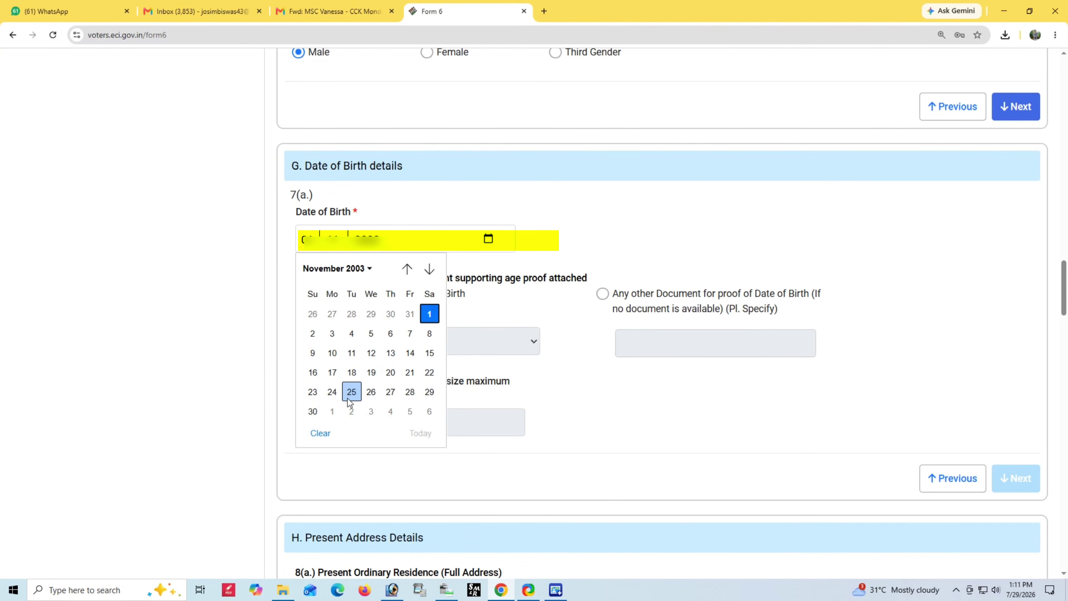
pyautogui.click(332, 393)
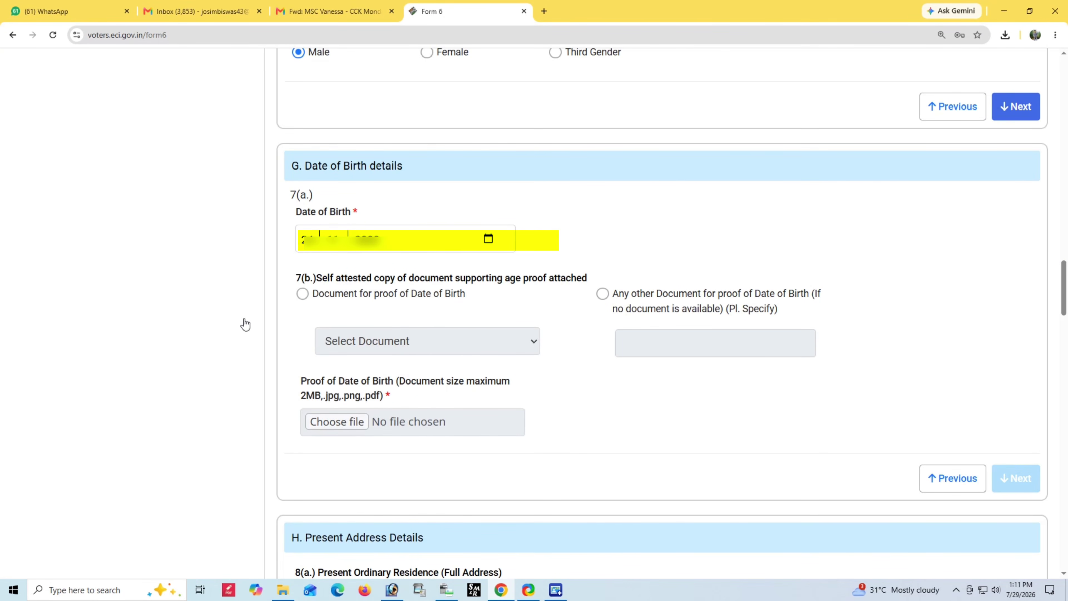
# Step: Attach a birth certificate, IMG_0004.jpg, as the date-of-birth proof document
pyautogui.click(303, 294)
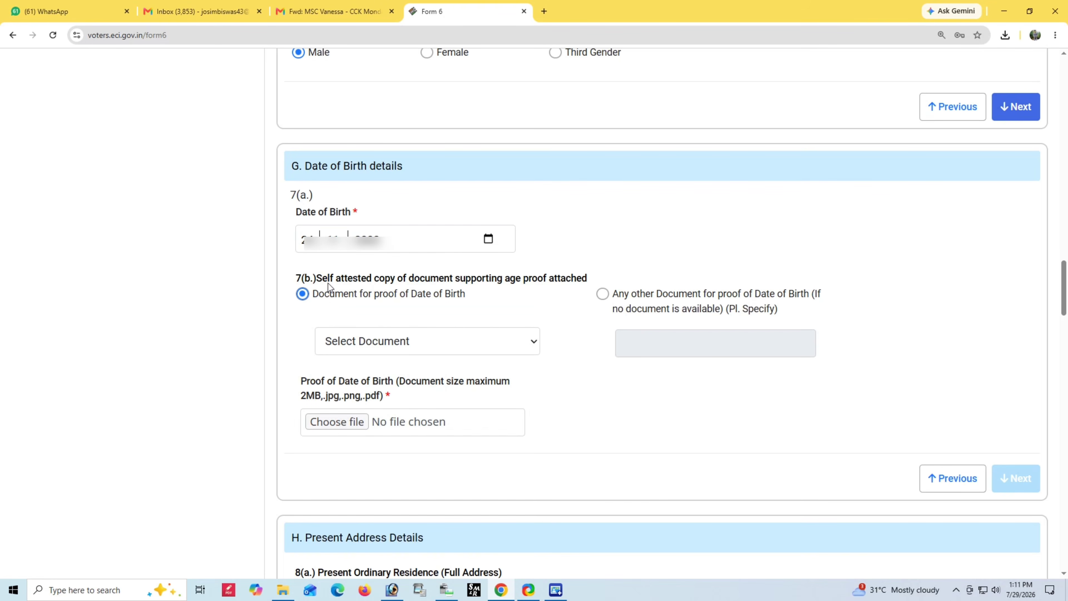
pyautogui.moveTo(328, 283); pyautogui.dragTo(512, 287)
pyautogui.click(399, 341)
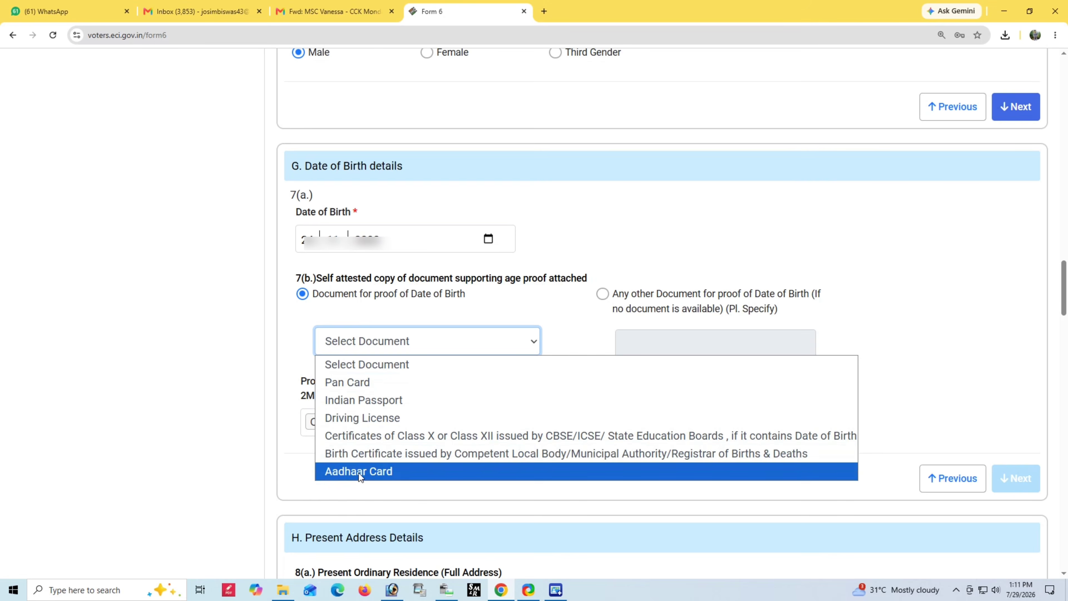
pyautogui.click(365, 454)
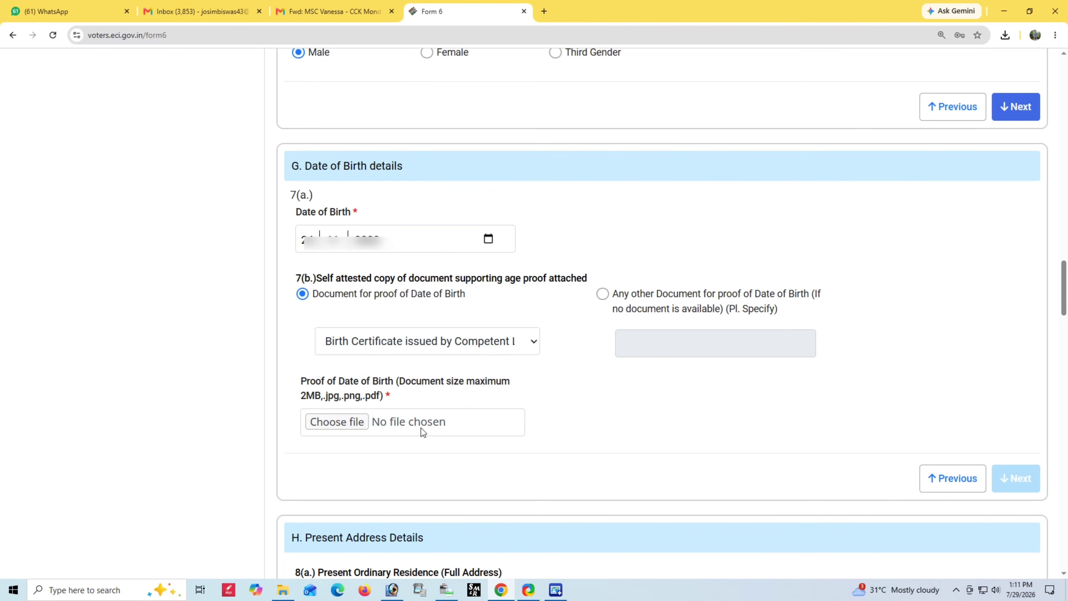
pyautogui.click(357, 422)
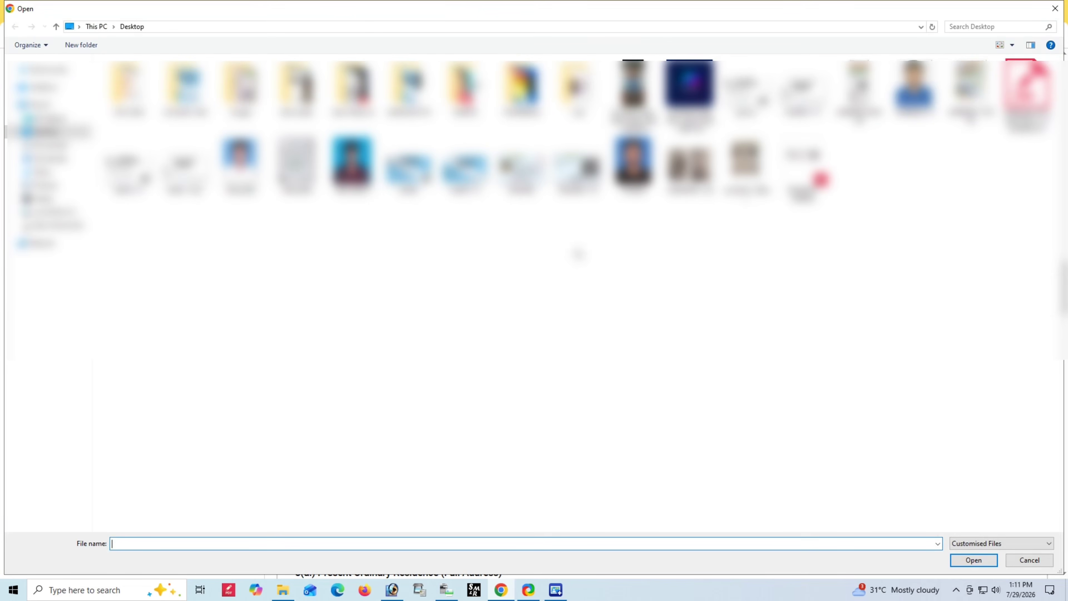
pyautogui.doubleClick(305, 184)
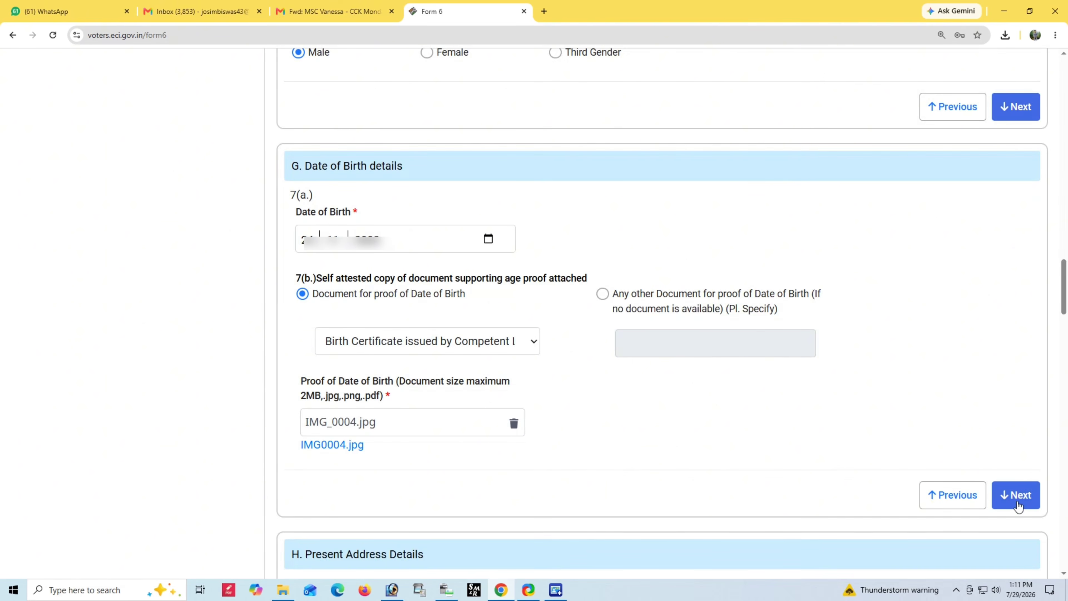
pyautogui.click(1018, 507)
# Step: Enter the house number and street, correcting the extra vowel sign in the Bengali street name
pyautogui.click(427, 250)
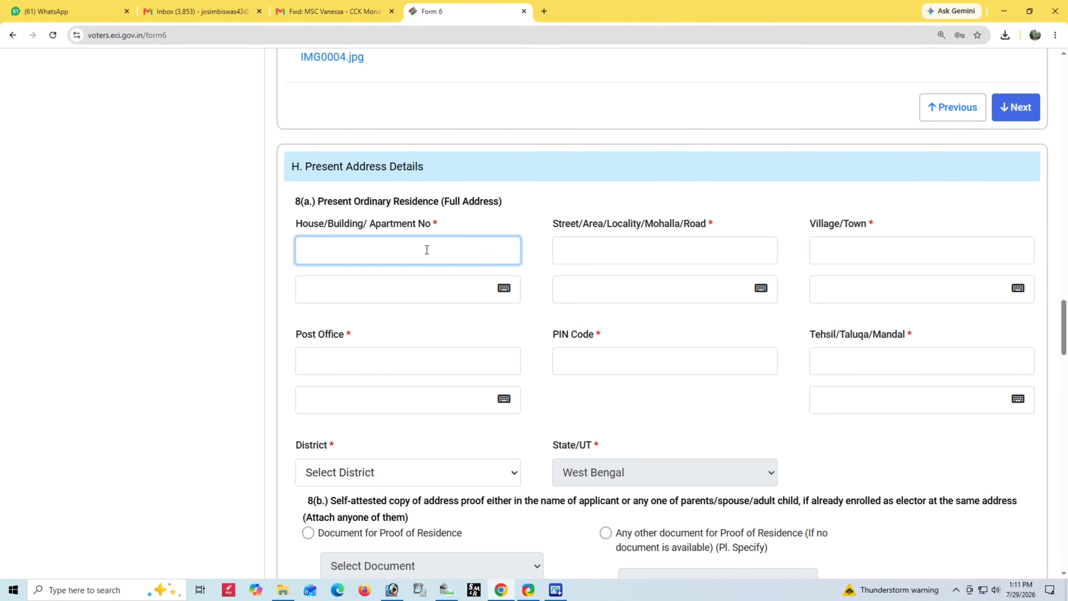
pyautogui.scroll(-3, 427, 250)
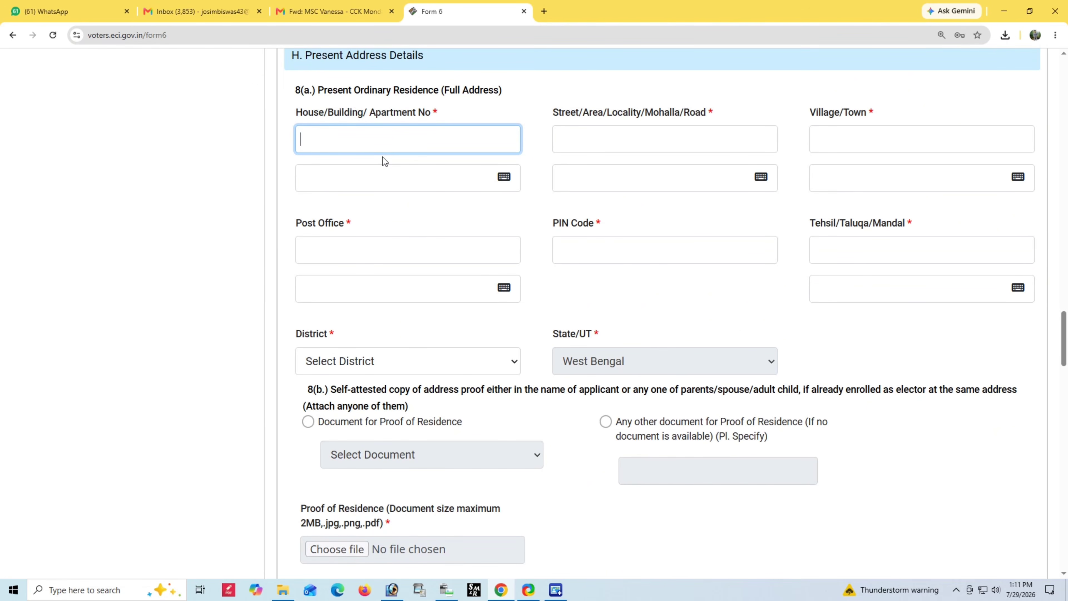
pyautogui.click(169, 190)
pyautogui.click(581, 143)
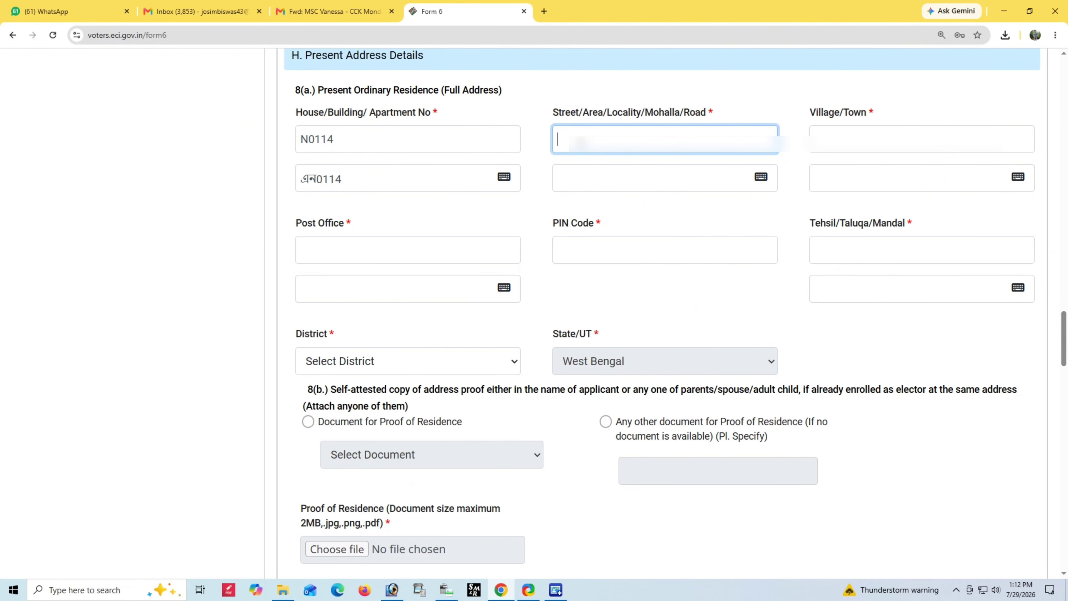
pyautogui.click(546, 97)
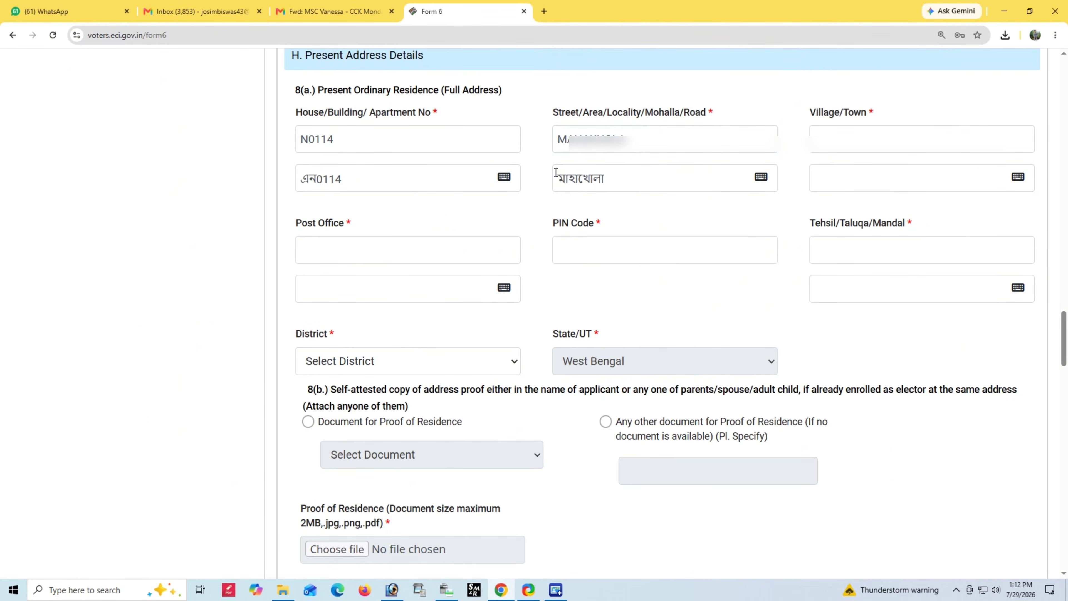
pyautogui.click(564, 181)
pyautogui.press('BackSpace')
pyautogui.click(753, 213)
# Step: Fill in the village, post office, PIN code and tehsil, fixing the Bengali post office name
pyautogui.click(845, 137)
pyautogui.write('UTTARPARA')
pyautogui.click(744, 88)
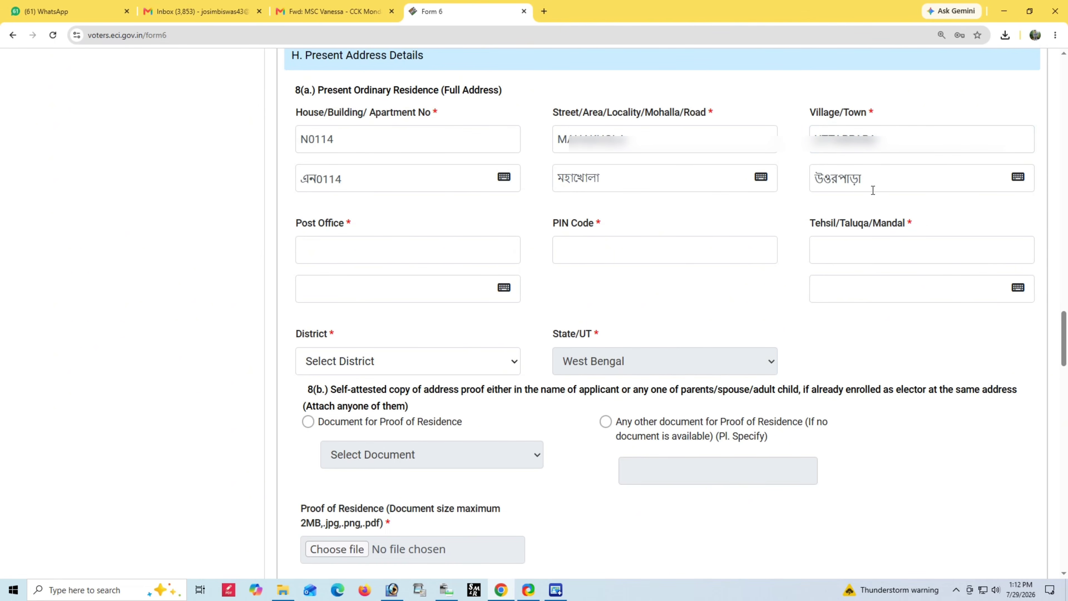
pyautogui.click(358, 255)
pyautogui.write('UTTARPARA')
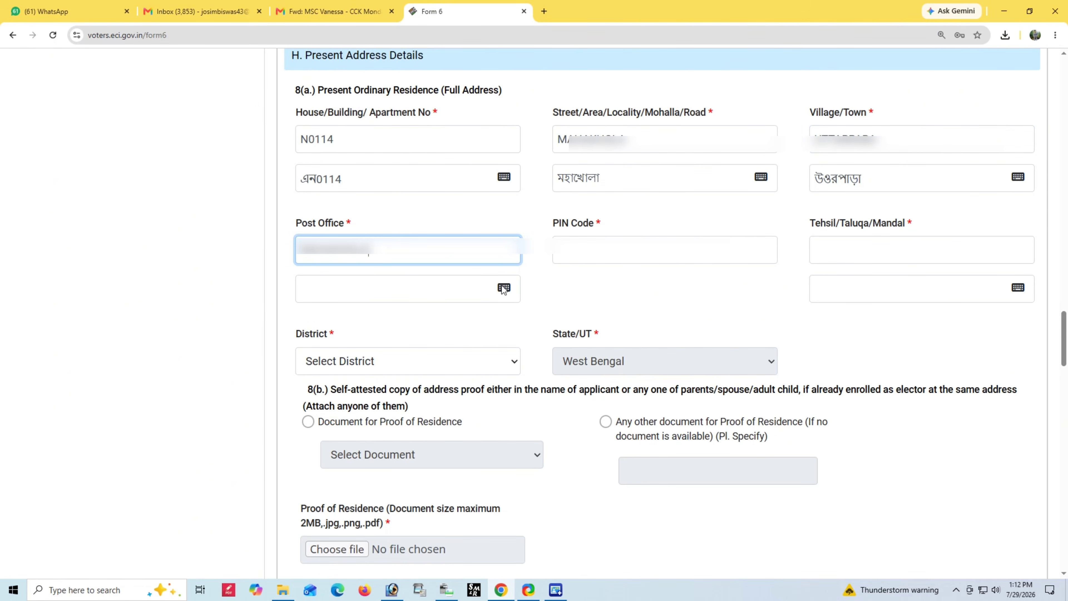
pyautogui.click(590, 294)
pyautogui.click(313, 292)
pyautogui.press('BackSpace')
pyautogui.click(583, 237)
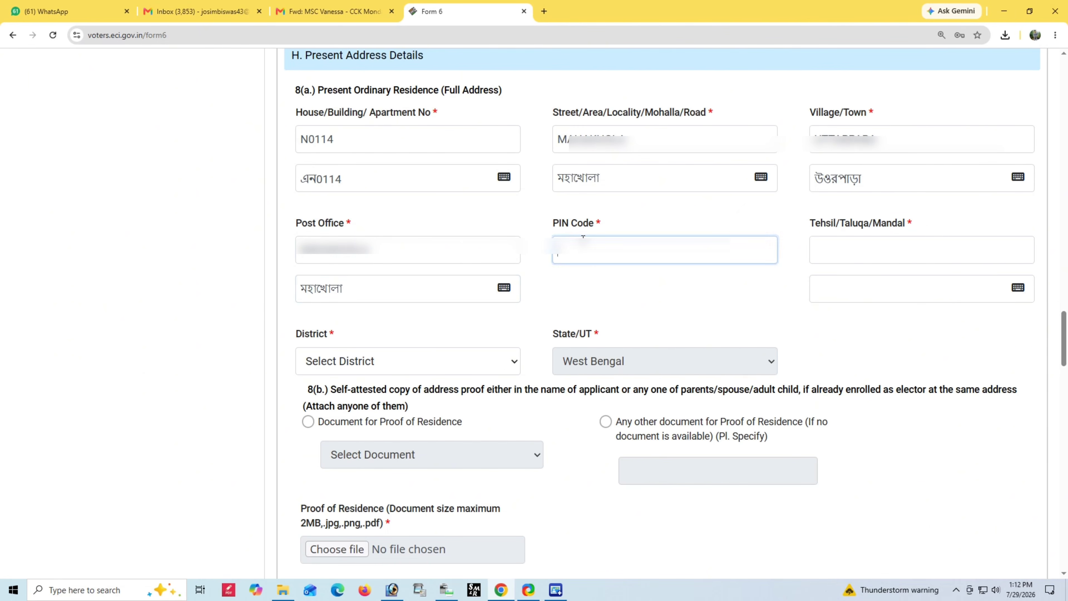
pyautogui.write('••••••')
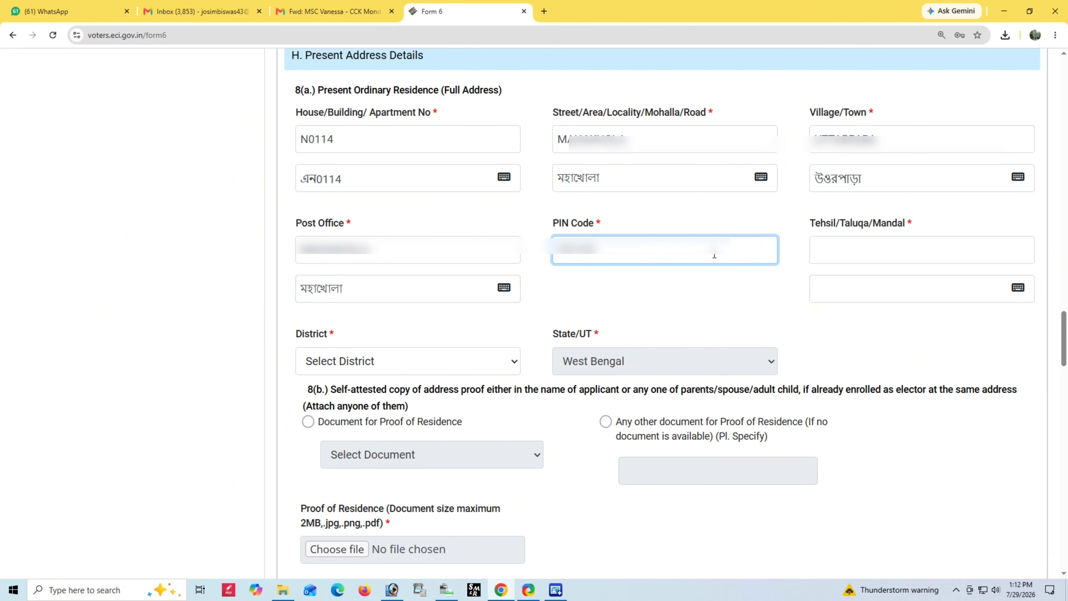
pyautogui.click(861, 258)
pyautogui.write('CHAPRA')
pyautogui.click(688, 292)
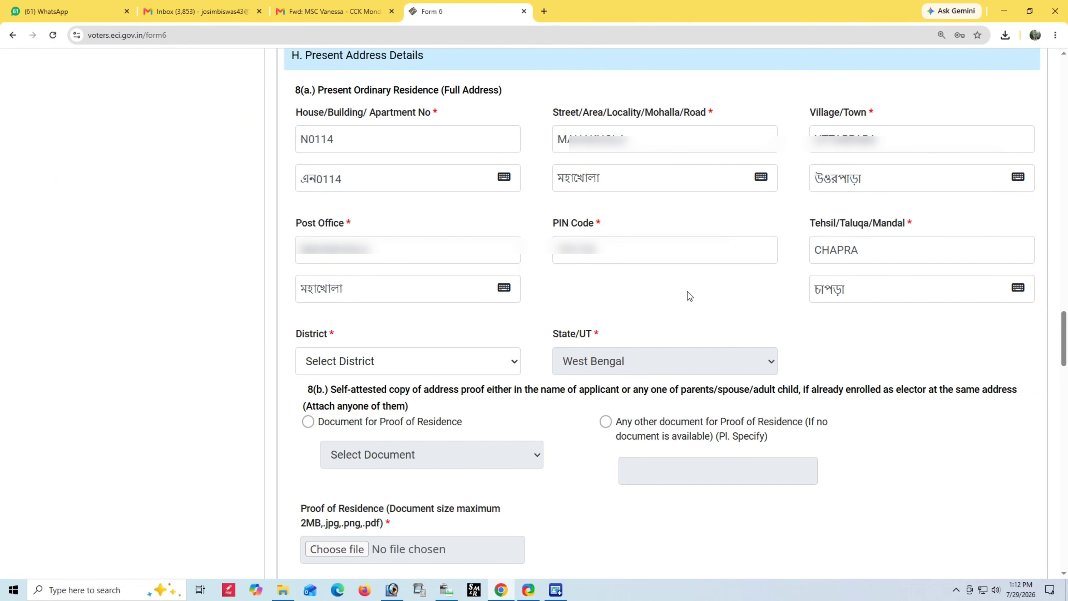
# Step: Set the district to NADIA and choose Document for Proof of Residence
pyautogui.scroll(-1, 688, 291)
pyautogui.click(349, 307)
pyautogui.click(341, 346)
pyautogui.click(308, 366)
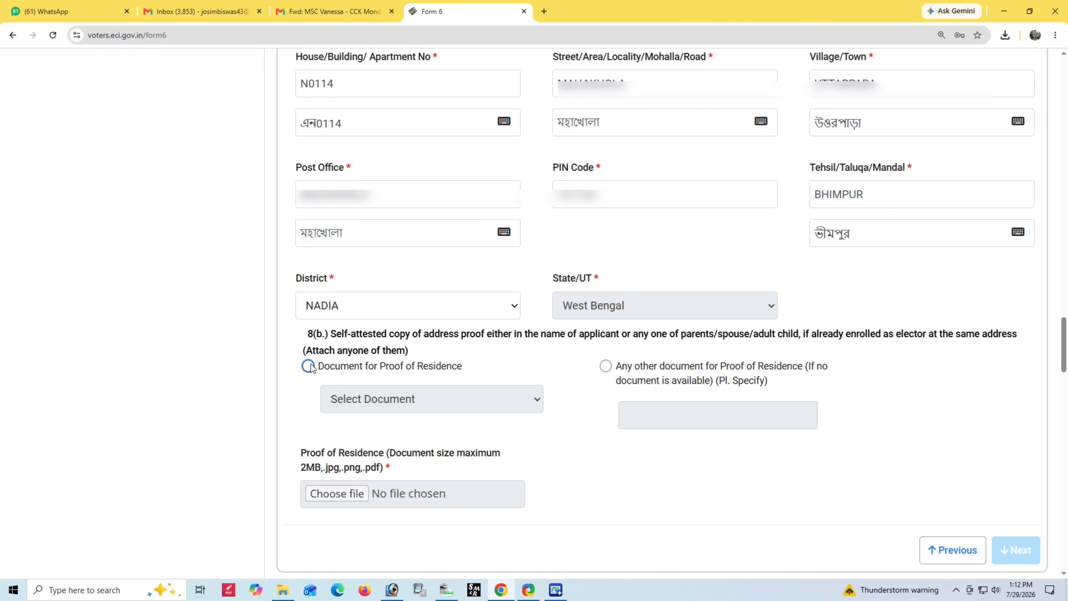
pyautogui.click(358, 397)
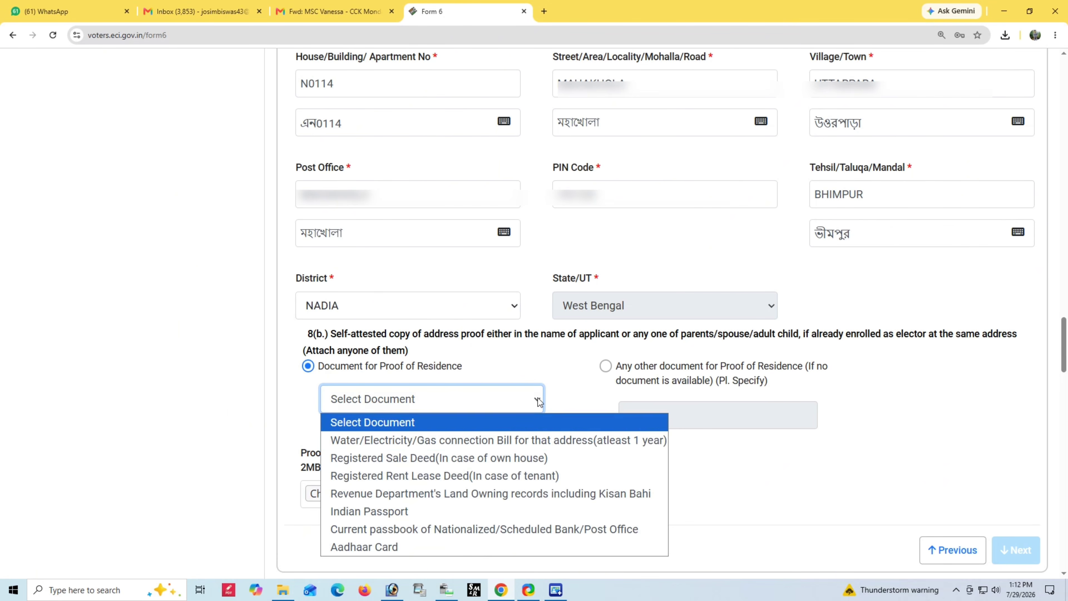
# Step: Select Aadhaar Card as the residence proof document and upload the address-proof PDF
pyautogui.click(605, 366)
pyautogui.click(678, 425)
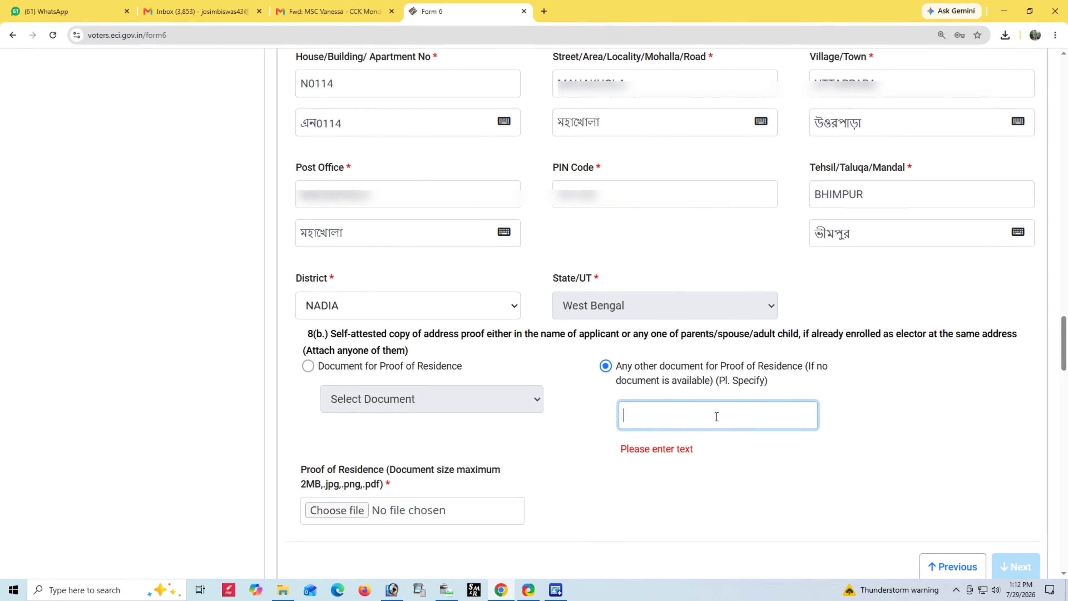
pyautogui.click(308, 365)
pyautogui.click(372, 400)
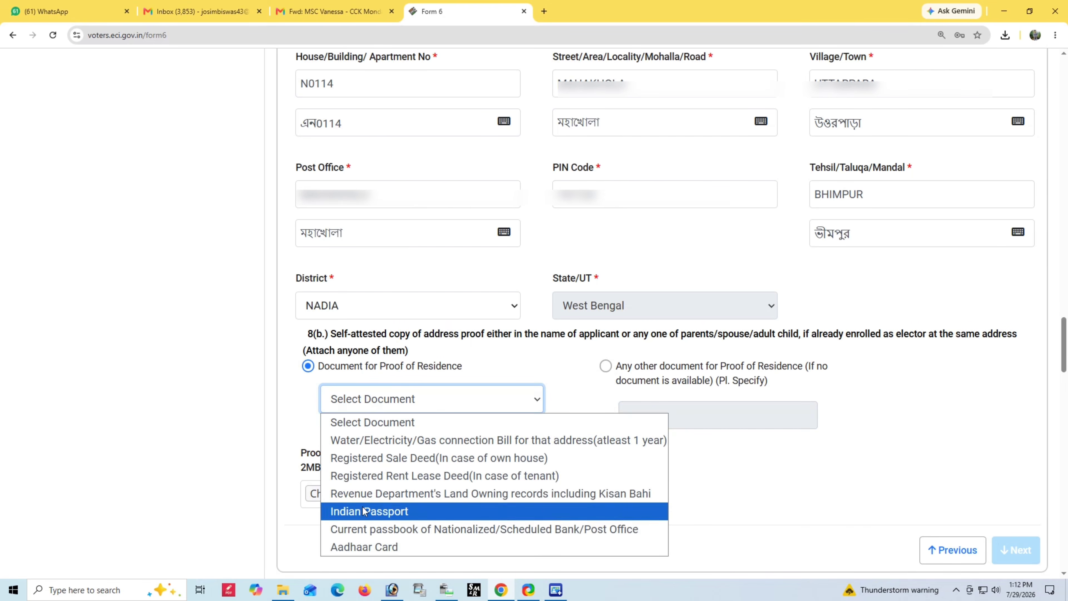
pyautogui.click(360, 544)
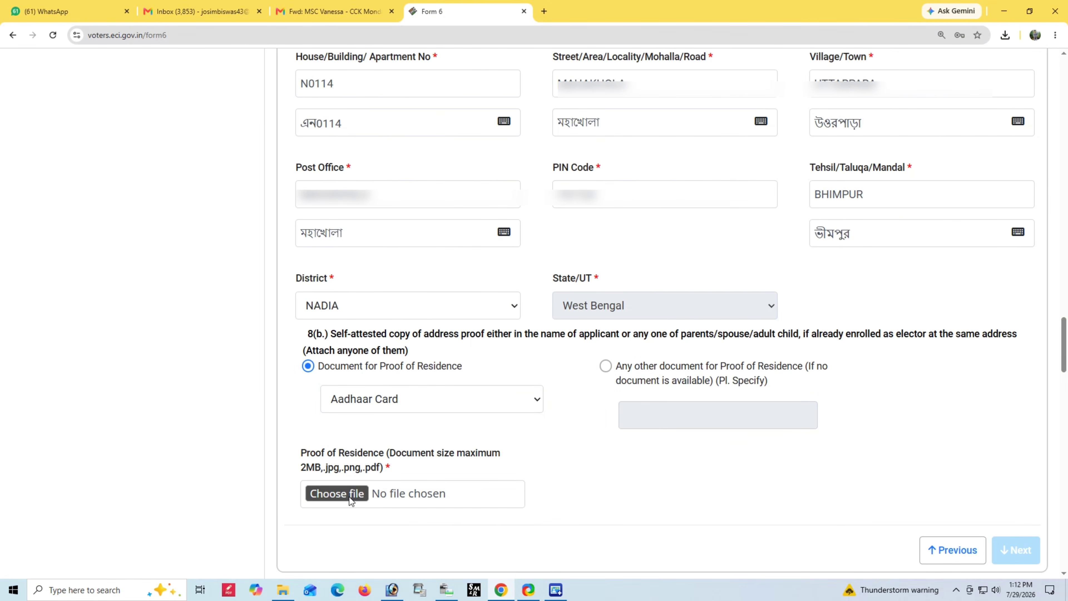
pyautogui.click(338, 493)
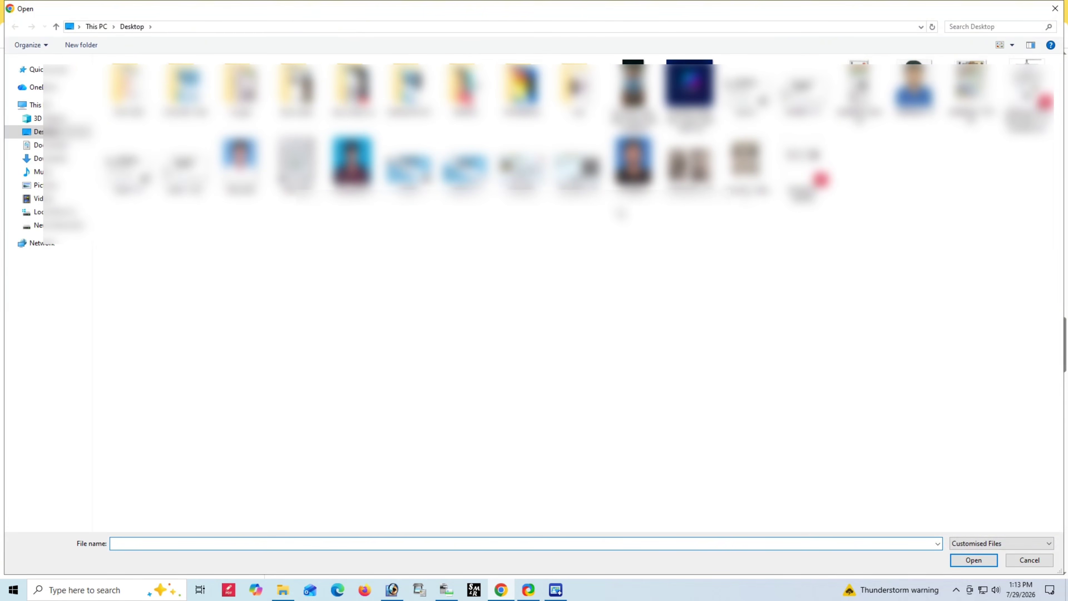
pyautogui.press('Escape')
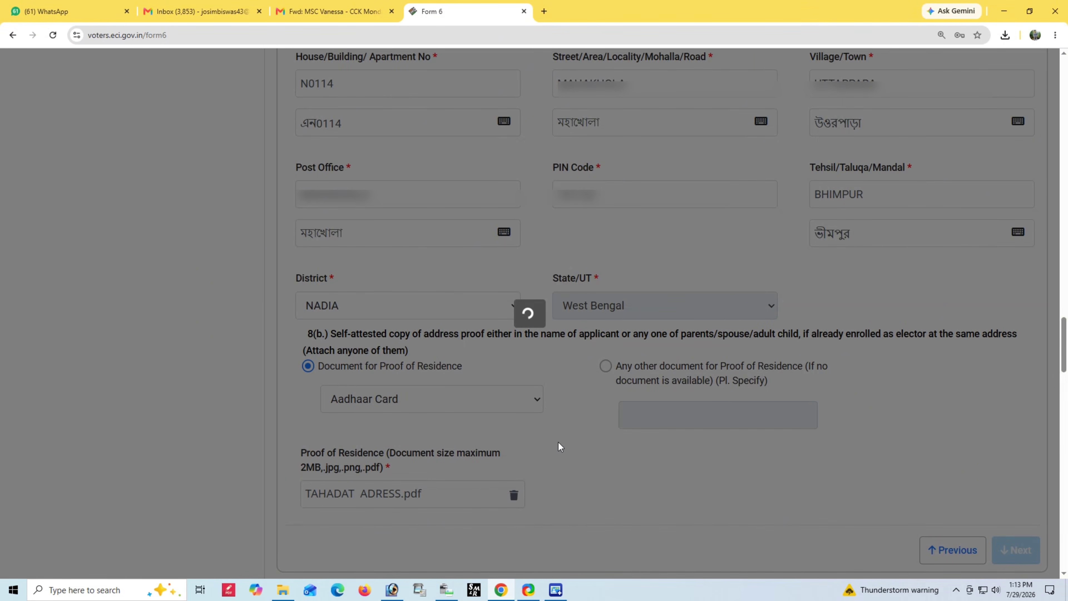
pyautogui.scroll(1, 563, 437)
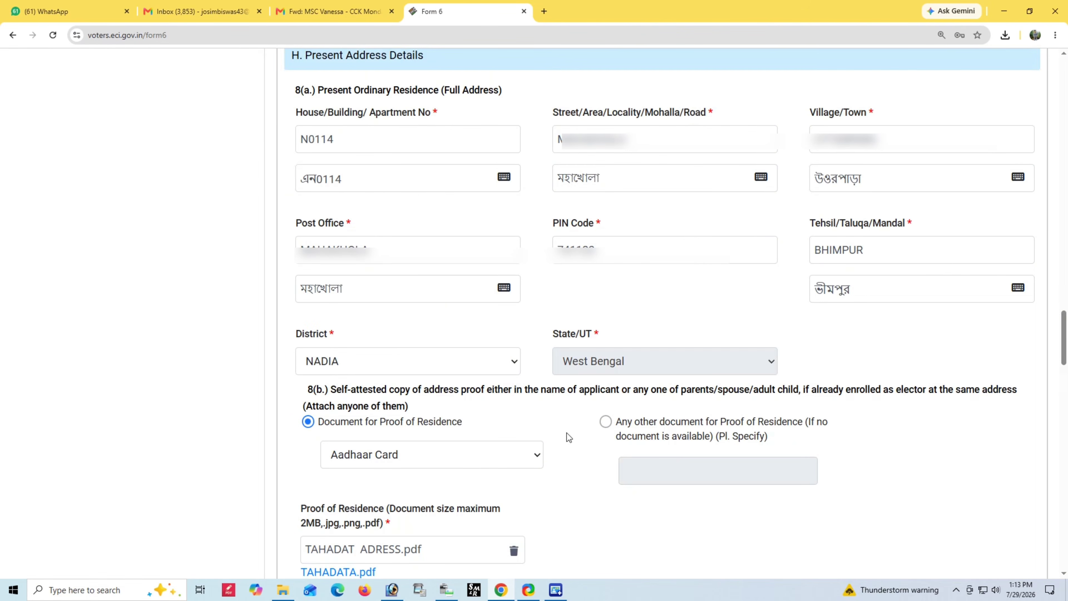
pyautogui.scroll(-1, 663, 425)
# Step: Skip past the optional disability section to the family member details
pyautogui.click(1023, 566)
pyautogui.moveTo(403, 187); pyautogui.dragTo(598, 458)
pyautogui.click(598, 458)
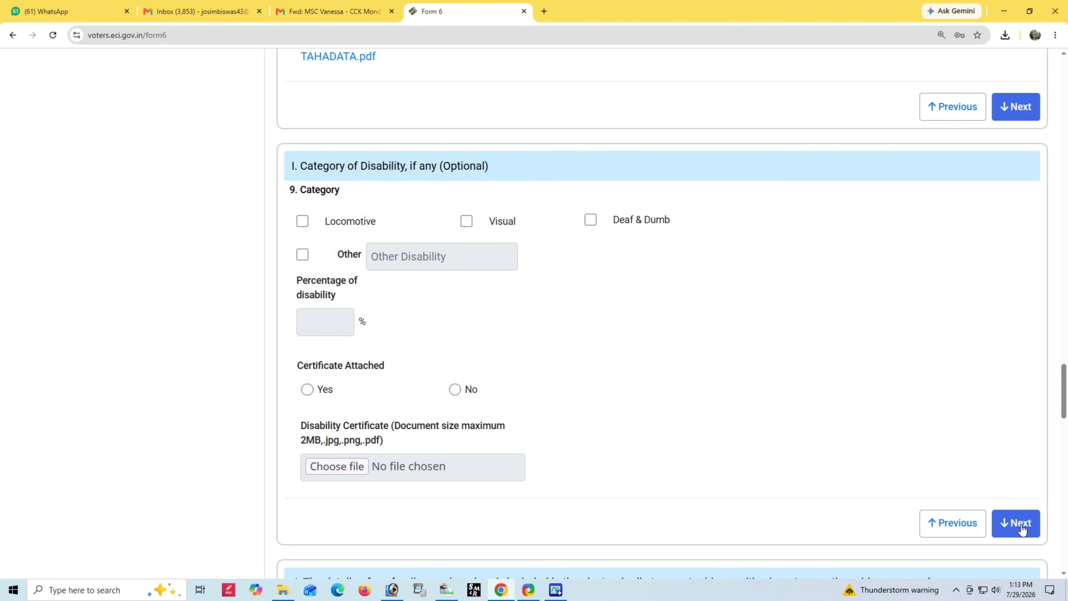
pyautogui.click(1023, 530)
# Step: Enter the family member's name, relationship Father, and his EPIC number
pyautogui.click(361, 244)
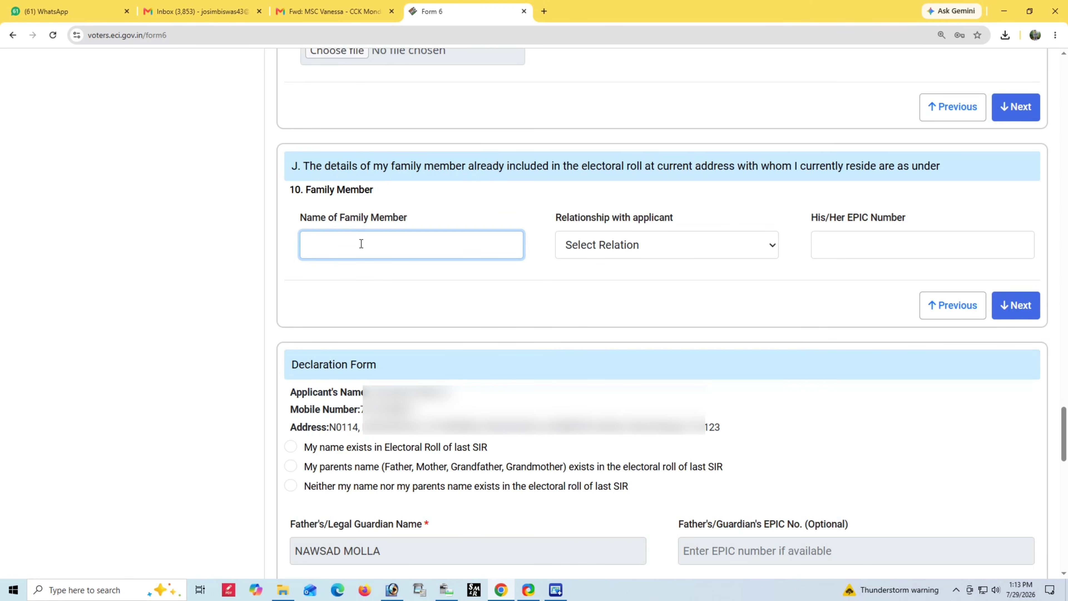
pyautogui.write('WB')
pyautogui.press('BackSpace')
pyautogui.press('BackSpace')
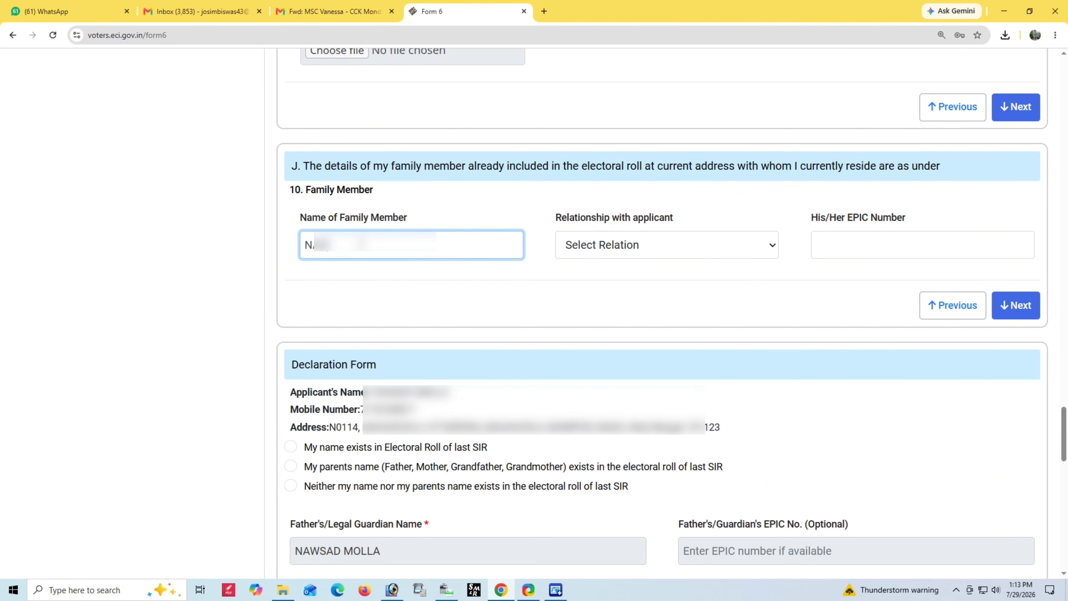
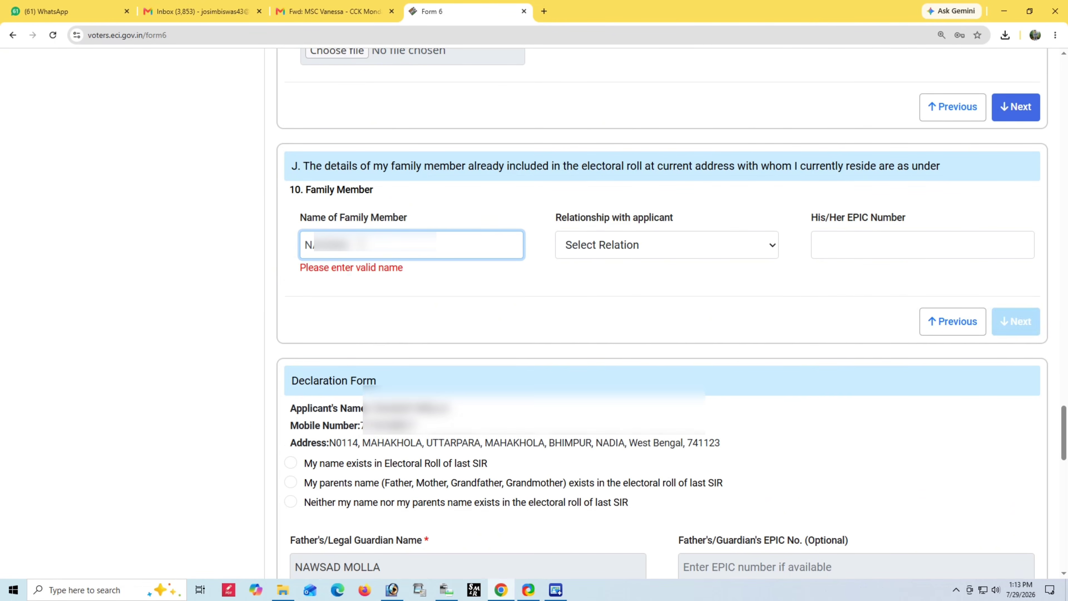
pyautogui.click(440, 288)
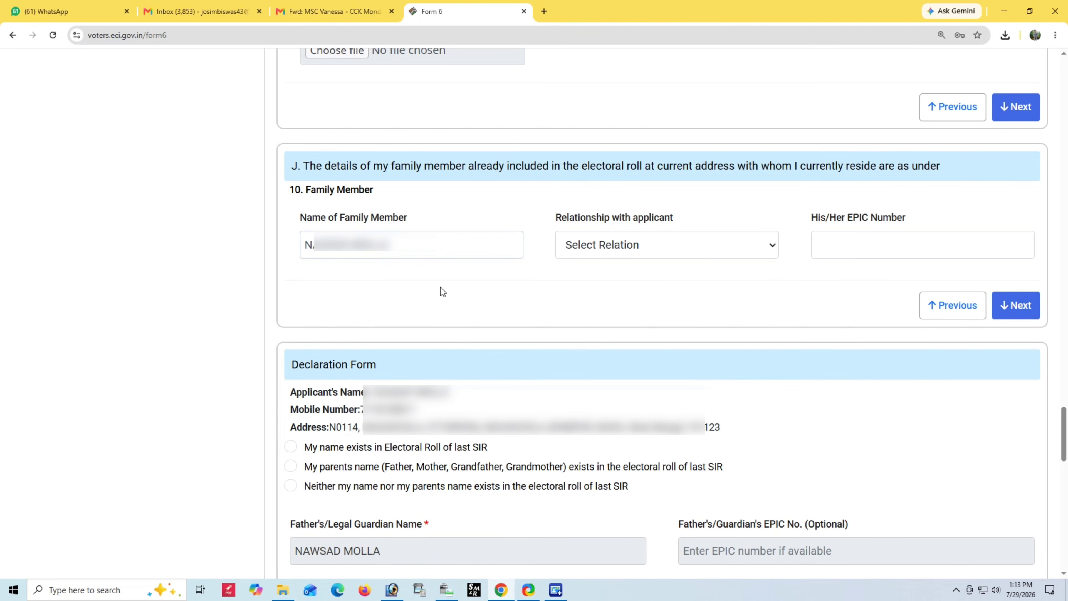
pyautogui.click(654, 253)
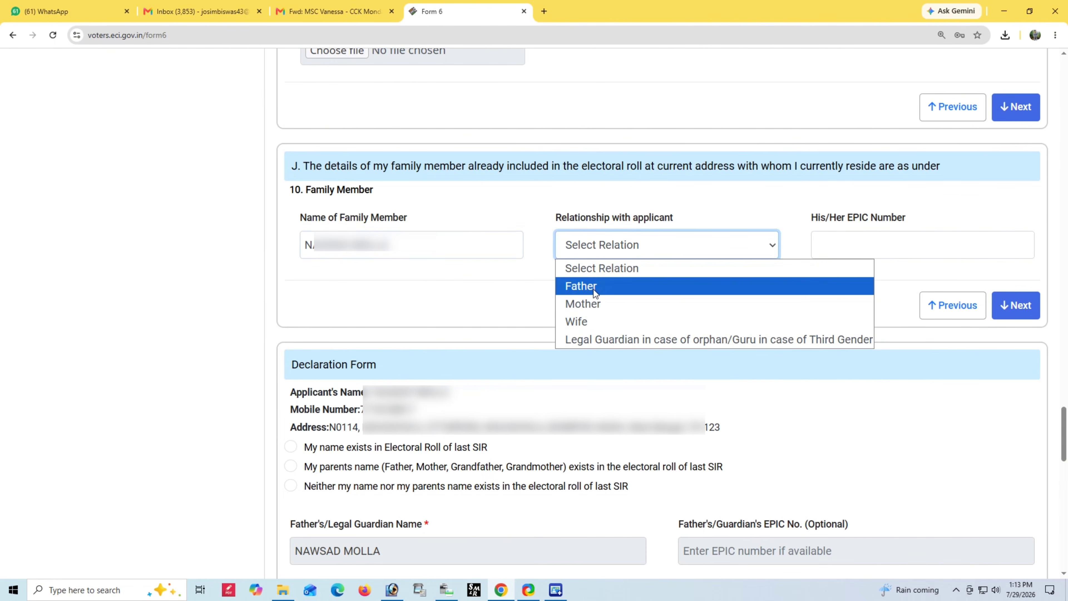
pyautogui.click(593, 289)
pyautogui.click(847, 244)
pyautogui.write('•••••••')
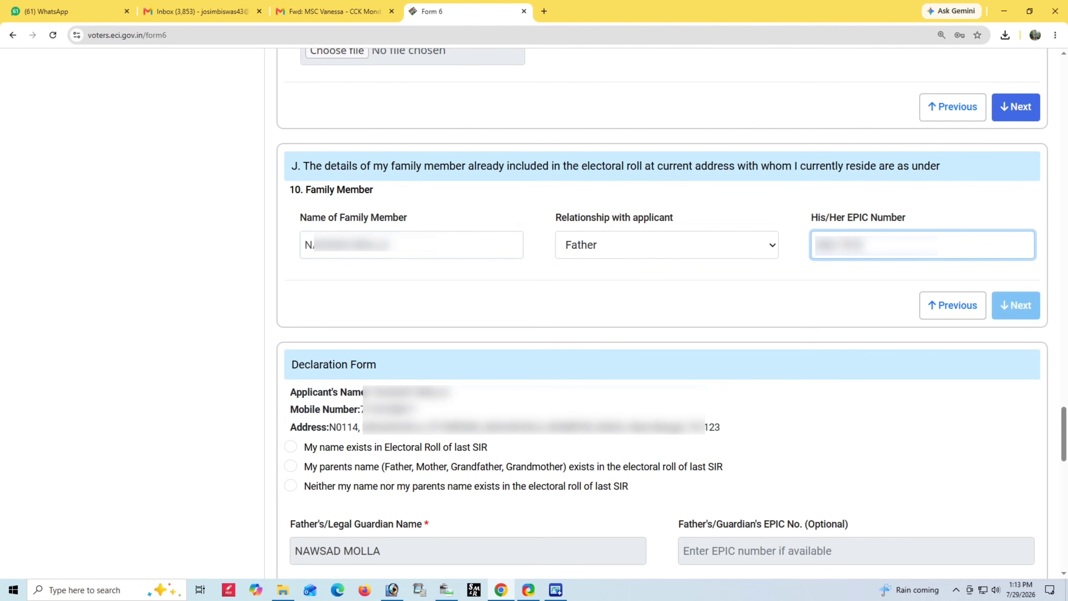
pyautogui.write('••')
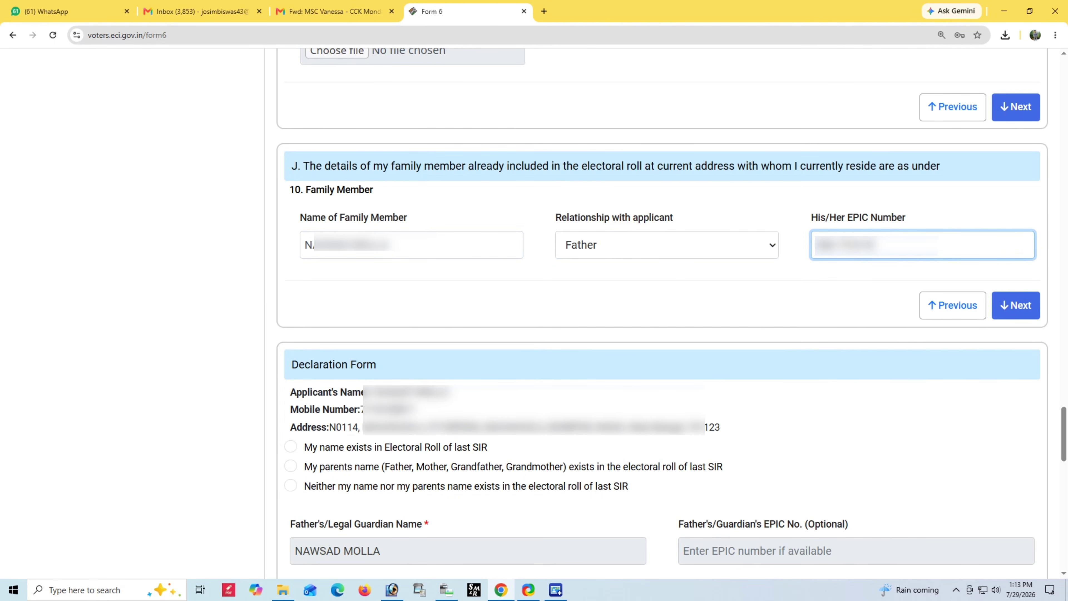
pyautogui.write('•••••')
pyautogui.click(1022, 306)
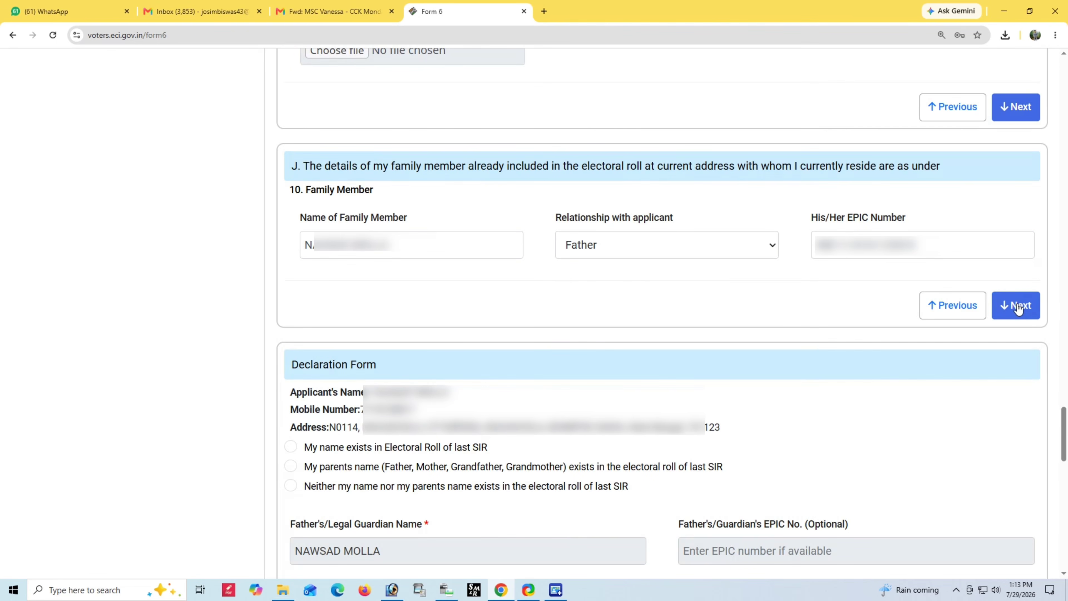
# Step: Declare the parents' names are in the last SIR roll and choose SIR 2025/2026
pyautogui.click(1018, 307)
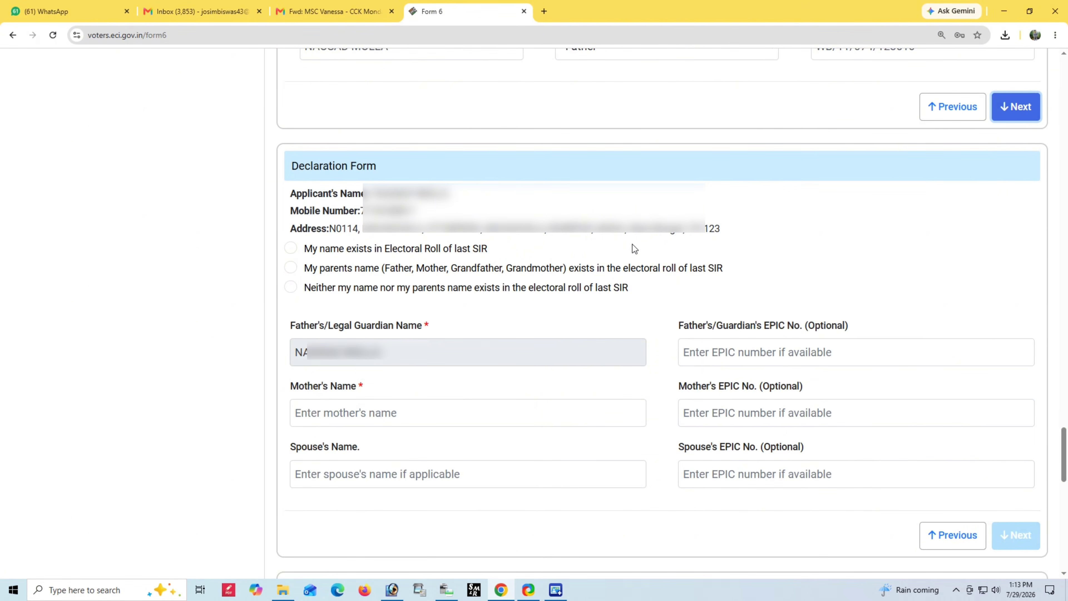
pyautogui.click(523, 235)
pyautogui.moveTo(292, 173); pyautogui.dragTo(782, 295)
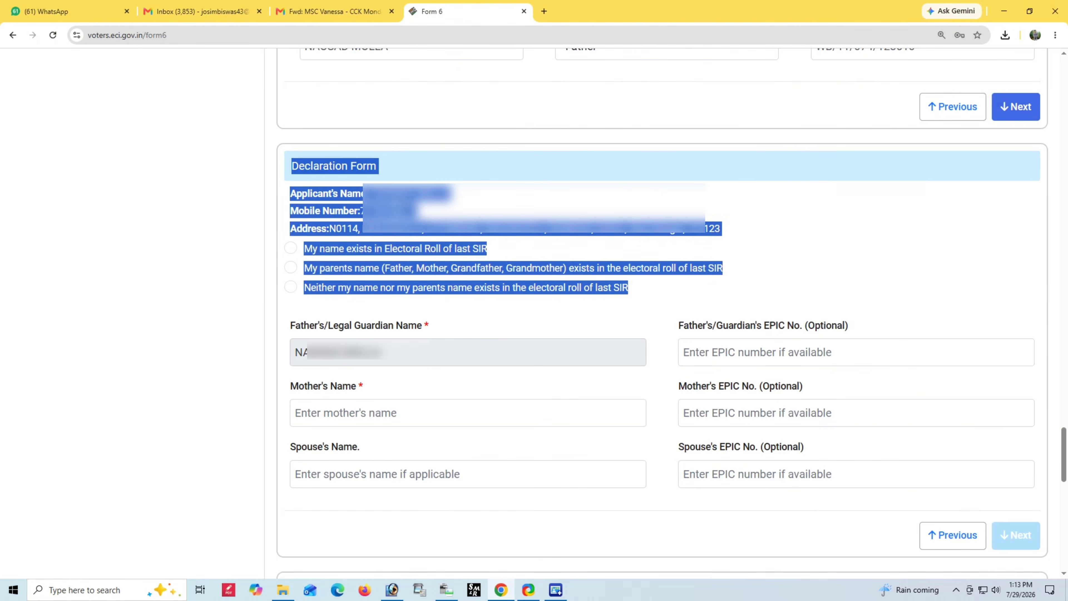
pyautogui.click(409, 276)
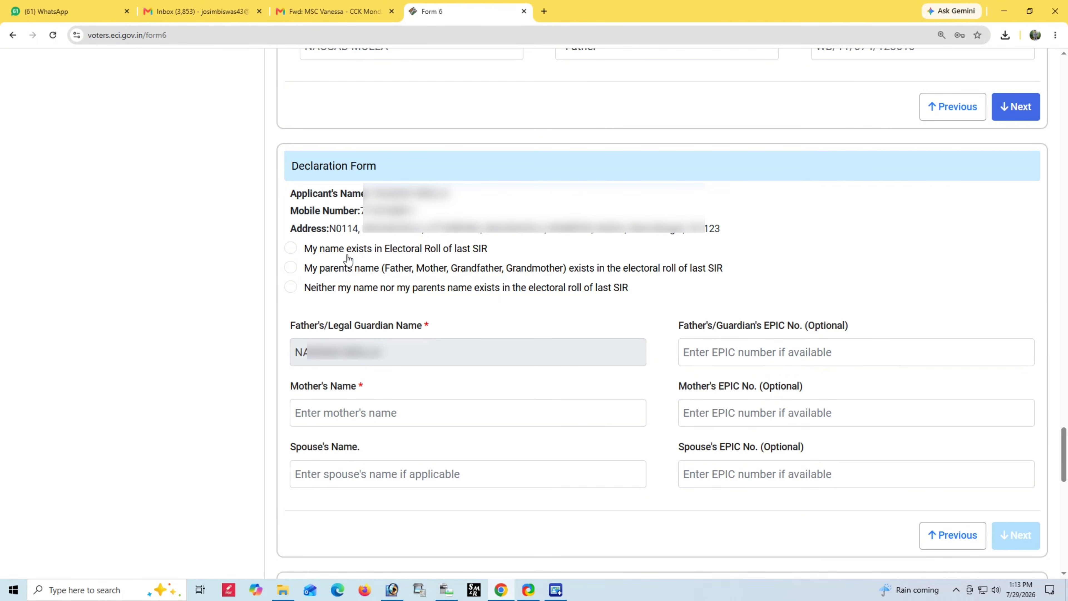
pyautogui.click(291, 271)
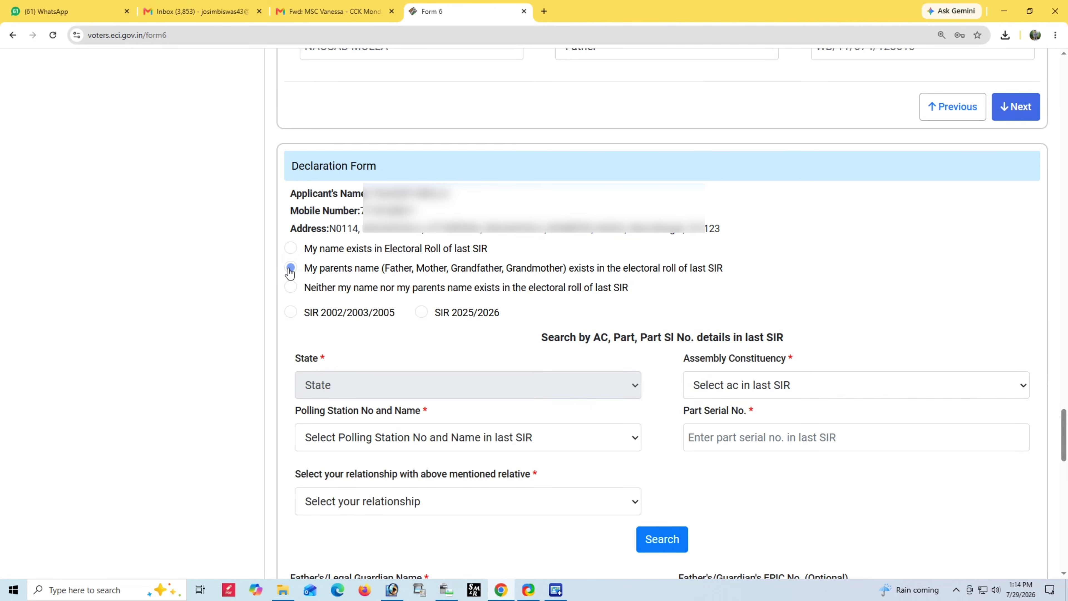
pyautogui.moveTo(319, 269); pyautogui.dragTo(726, 266)
pyautogui.click(599, 335)
pyautogui.moveTo(401, 319); pyautogui.dragTo(318, 314)
pyautogui.moveTo(441, 318); pyautogui.dragTo(517, 312)
pyautogui.click(425, 329)
pyautogui.click(421, 312)
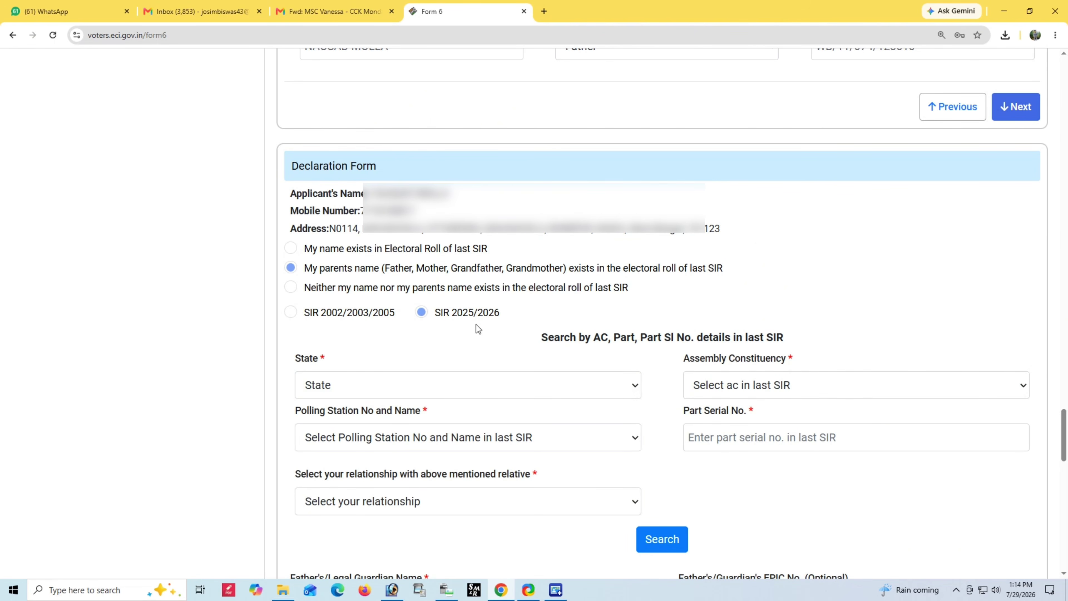
# Step: Set the state to WEST BENGAL and the assembly constituency to 82-CHAPRA
pyautogui.click(366, 382)
pyautogui.click(395, 360)
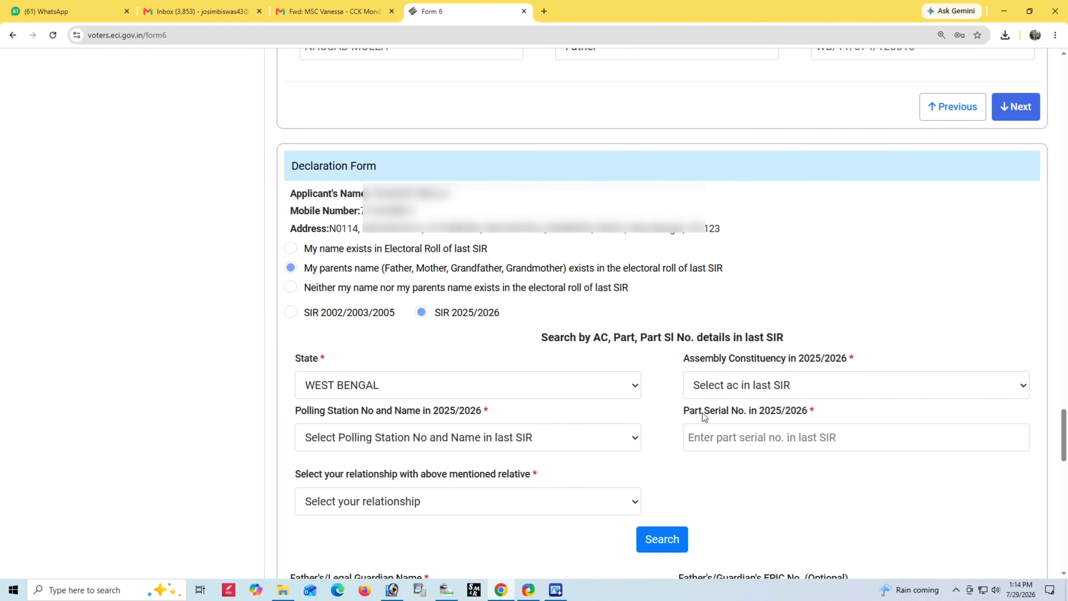
pyautogui.click(726, 385)
pyautogui.scroll(-5, 740, 277)
pyautogui.scroll(-20, 740, 277)
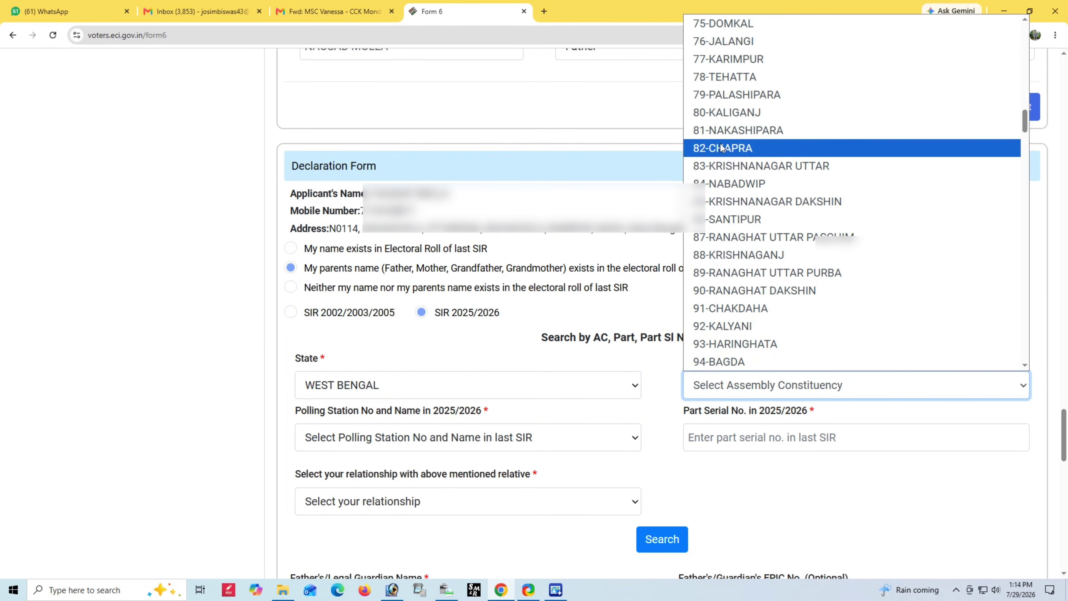
pyautogui.click(722, 148)
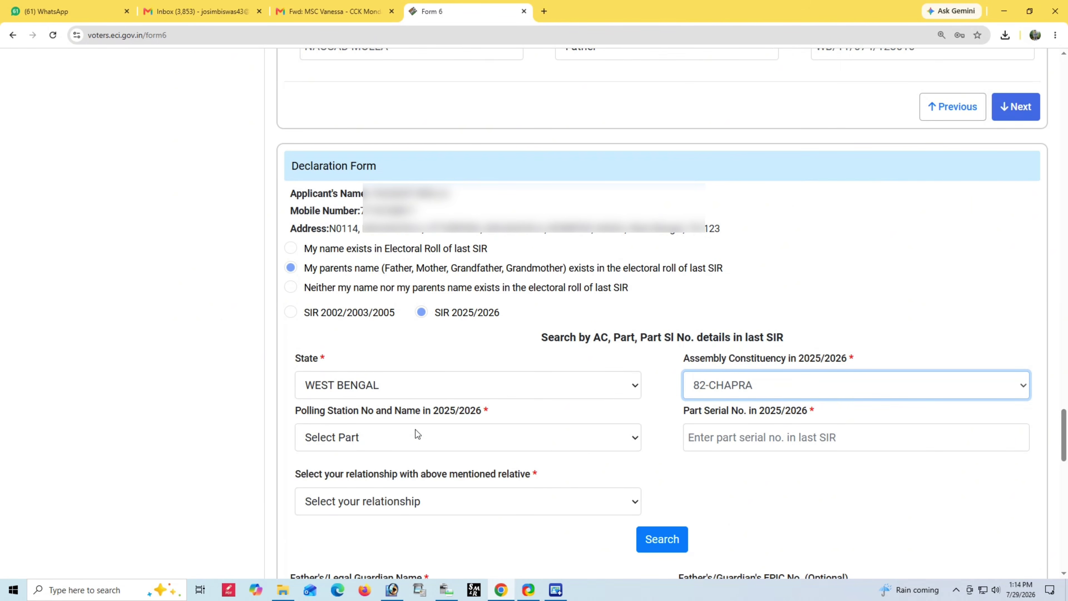
# Step: Pick the father's polling station, enter the part serial, set relationship Father, and search
pyautogui.click(404, 442)
pyautogui.scroll(-20, 496, 244)
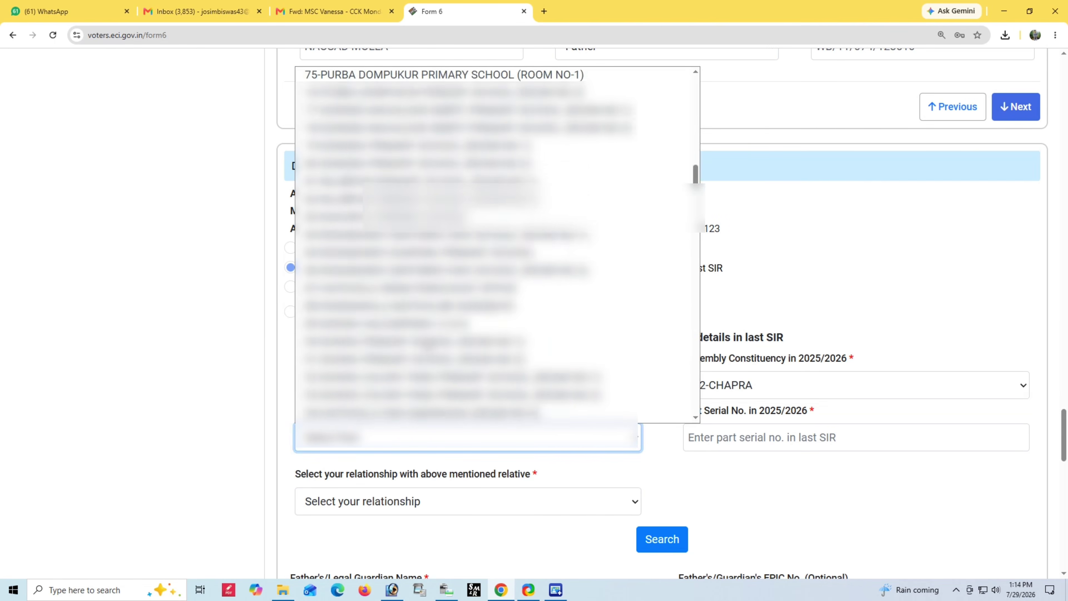
pyautogui.scroll(-15, 460, 396)
pyautogui.click(461, 396)
pyautogui.click(704, 438)
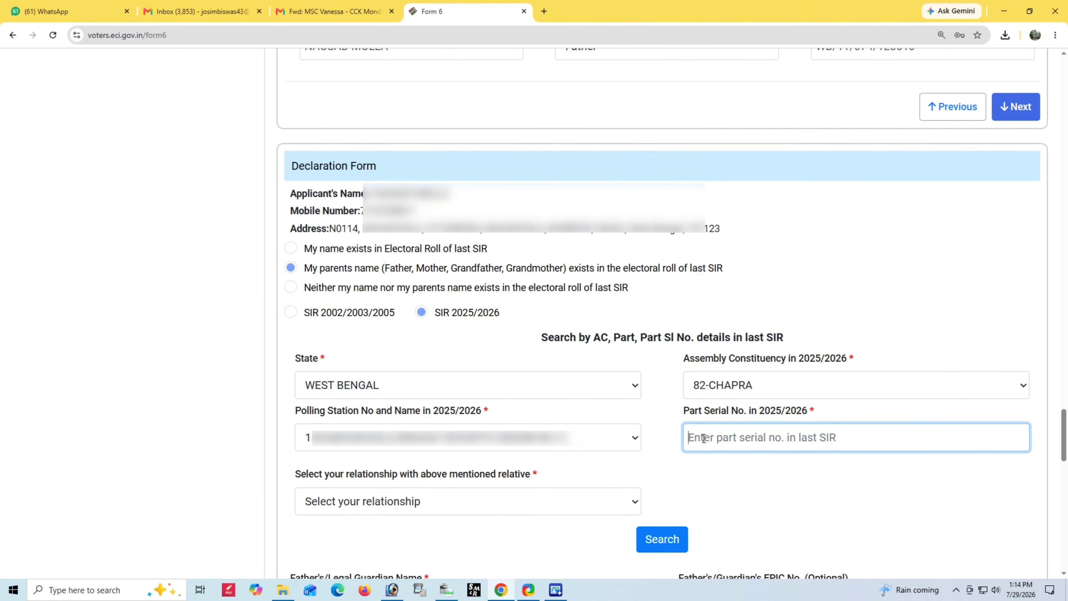
pyautogui.write('12')
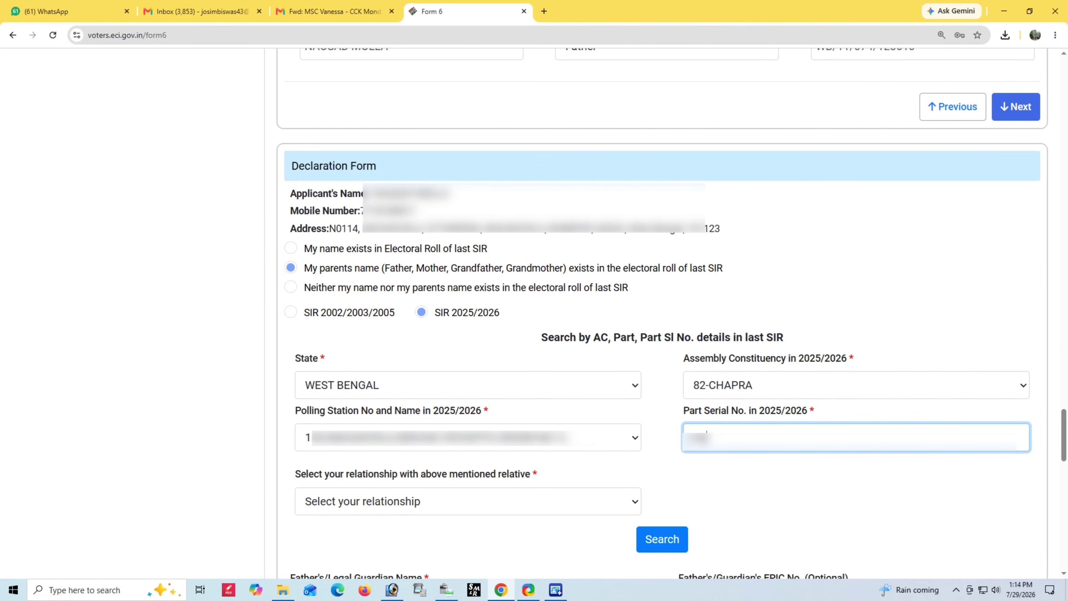
pyautogui.click(331, 502)
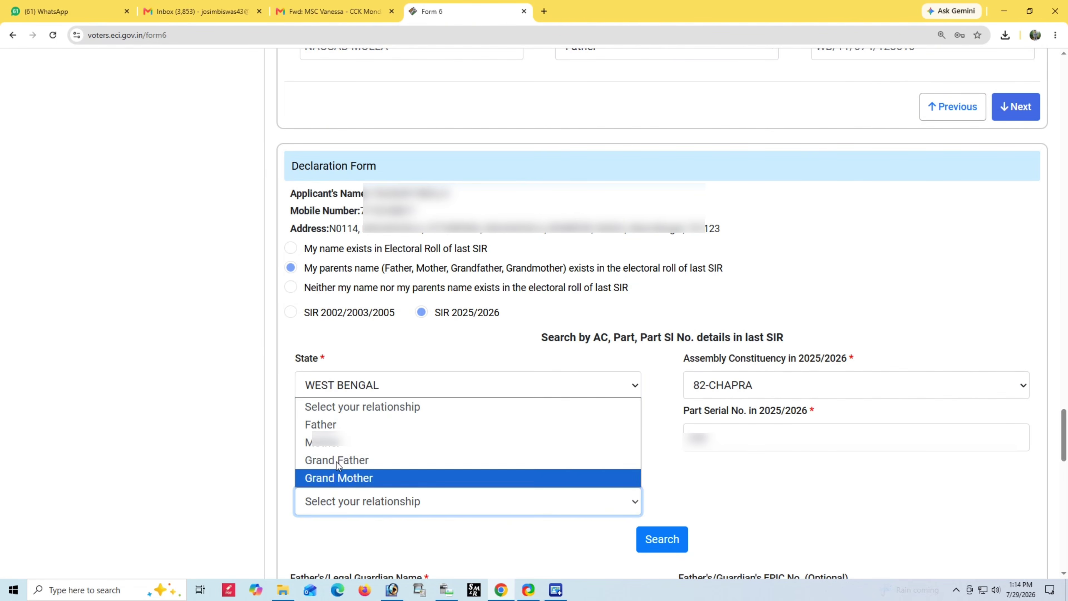
pyautogui.click(322, 425)
pyautogui.click(662, 543)
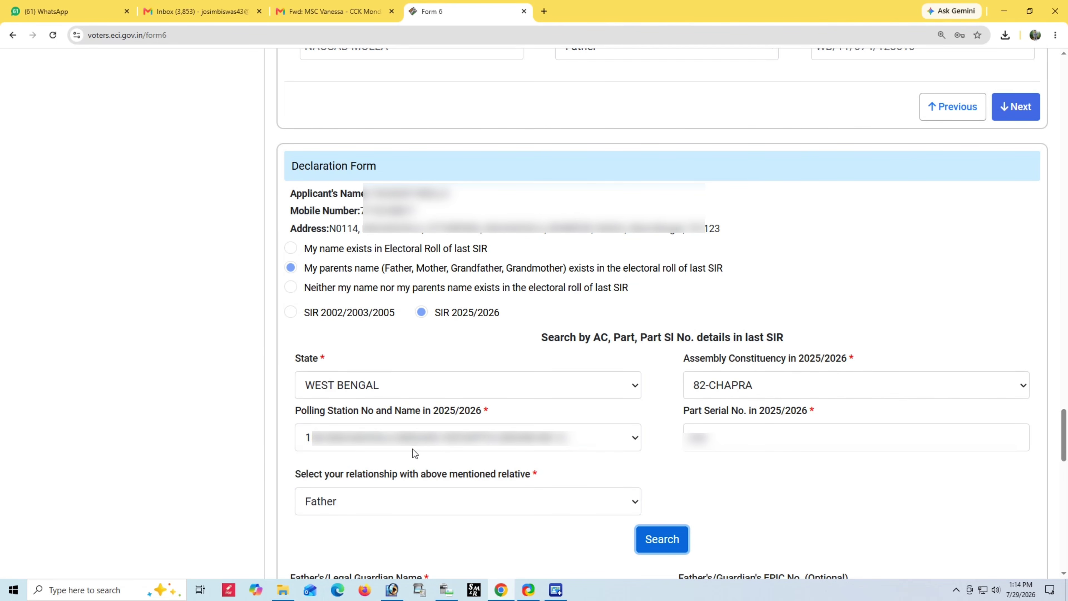
pyautogui.scroll(-8, 495, 393)
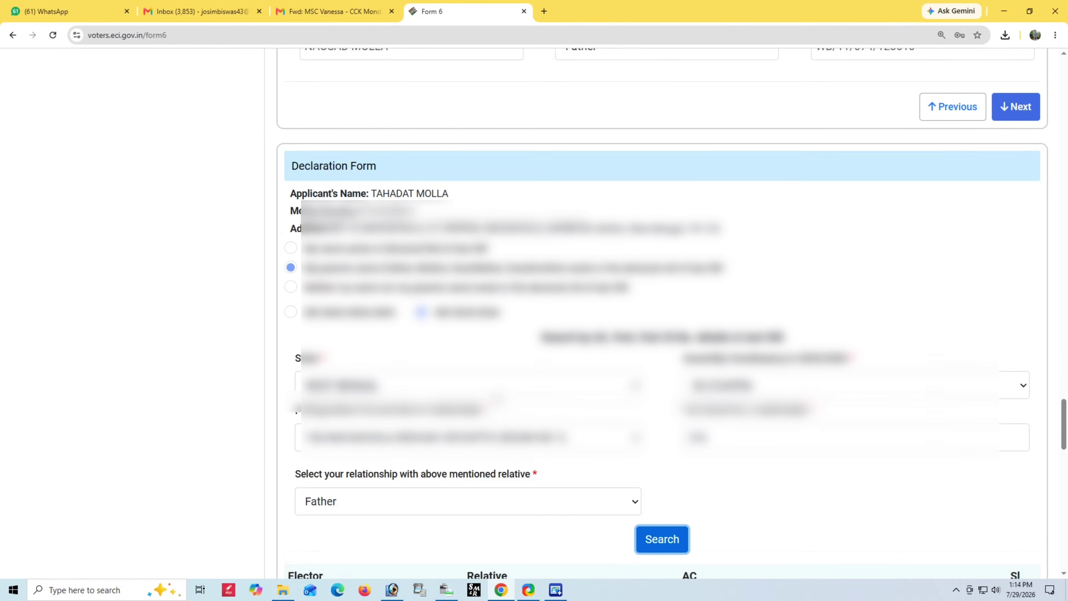
pyautogui.scroll(-1, 496, 392)
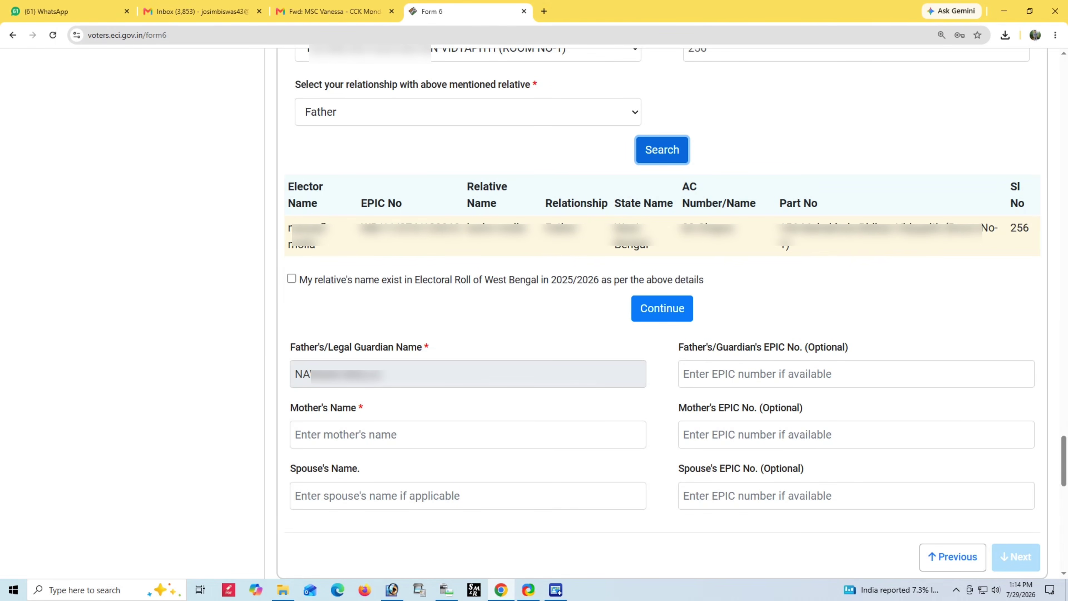
# Step: Confirm the father's record in the roll search result and continue with it
pyautogui.moveTo(293, 281); pyautogui.dragTo(479, 281)
pyautogui.moveTo(478, 229); pyautogui.dragTo(906, 246)
pyautogui.click(971, 274)
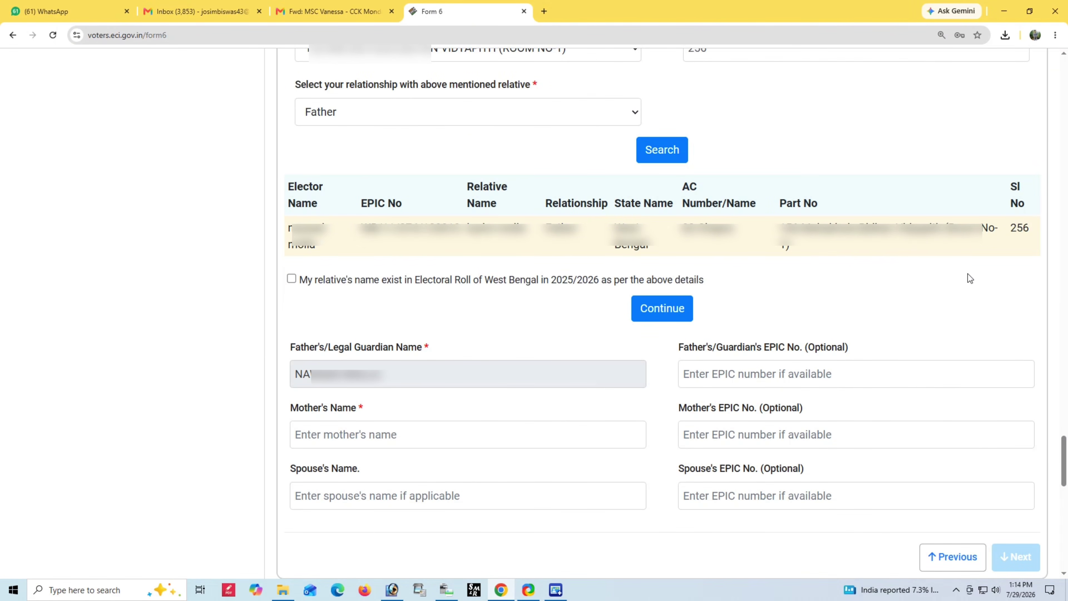
pyautogui.click(291, 279)
pyautogui.click(662, 311)
pyautogui.click(663, 150)
pyautogui.click(663, 309)
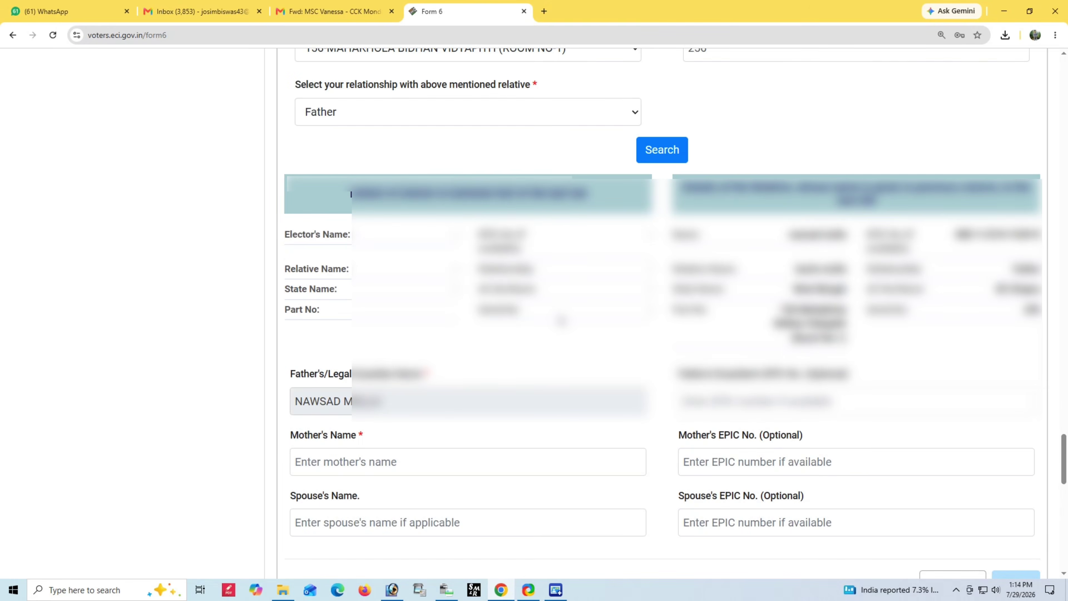
pyautogui.scroll(-5, 560, 319)
# Step: Enter and validate the father's EPIC number, the mother's name and her EPIC number
pyautogui.click(686, 125)
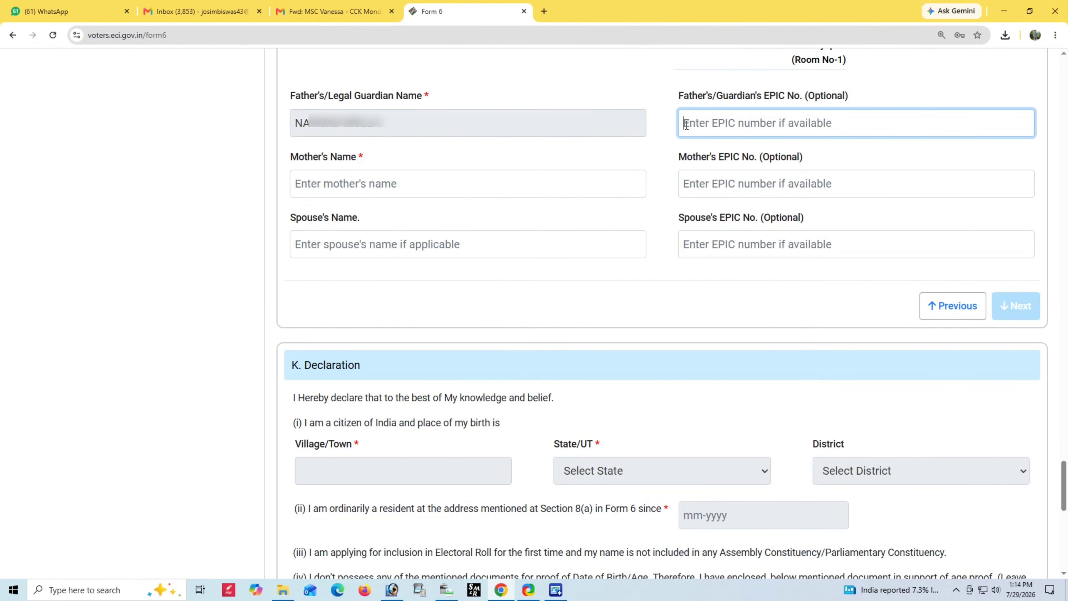
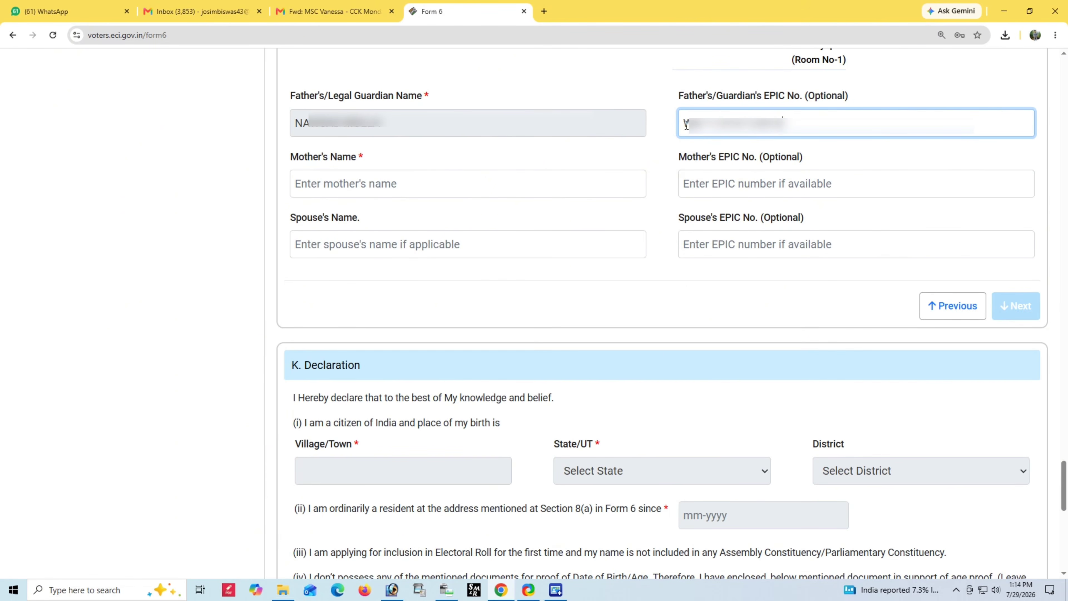
pyautogui.click(641, 158)
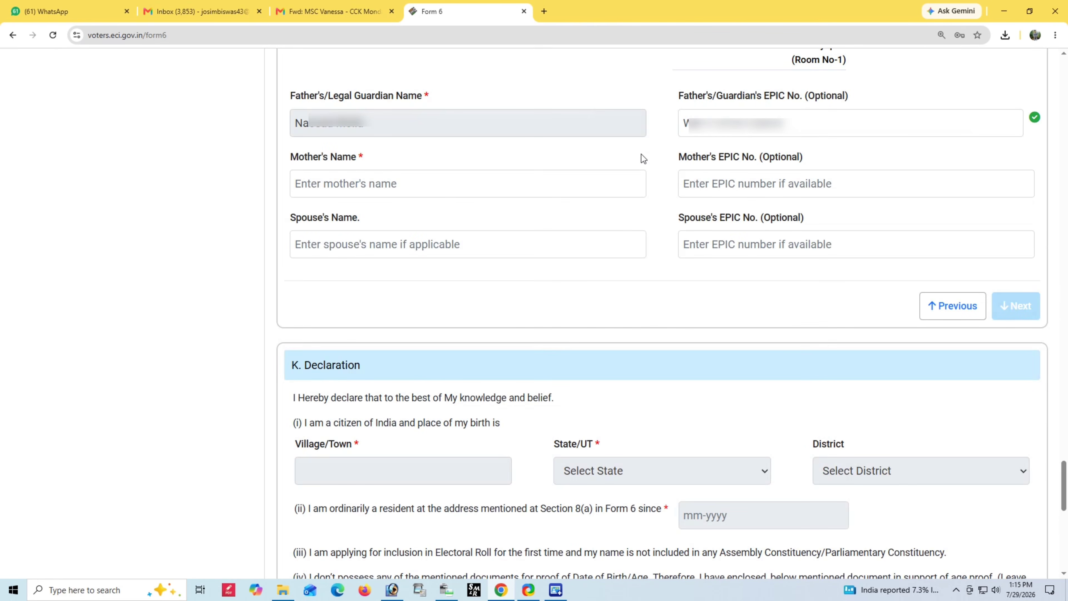
pyautogui.click(384, 181)
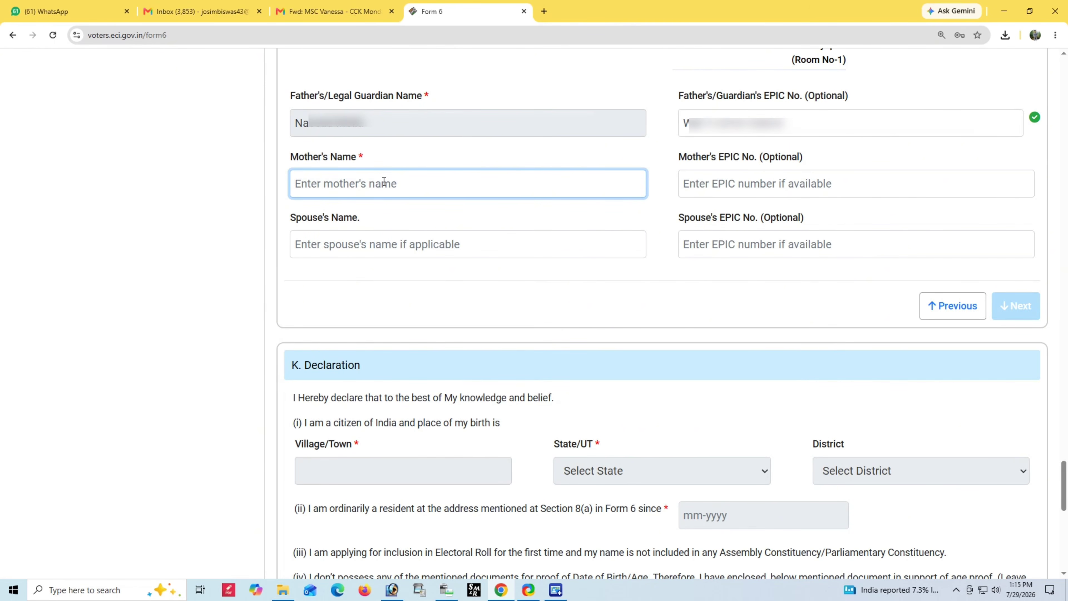
pyautogui.write('AD')
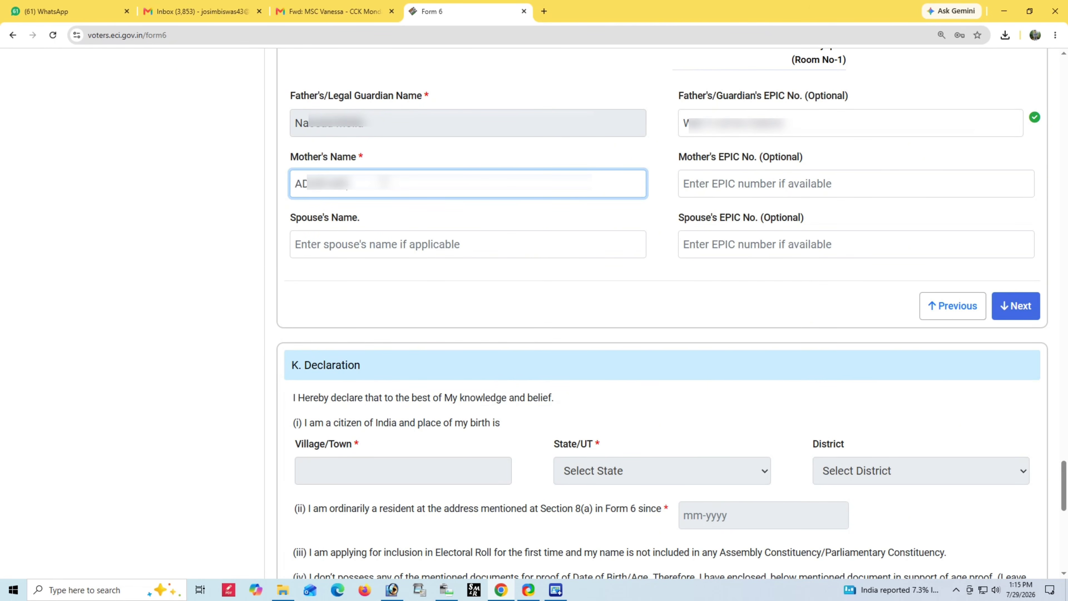
pyautogui.click(684, 183)
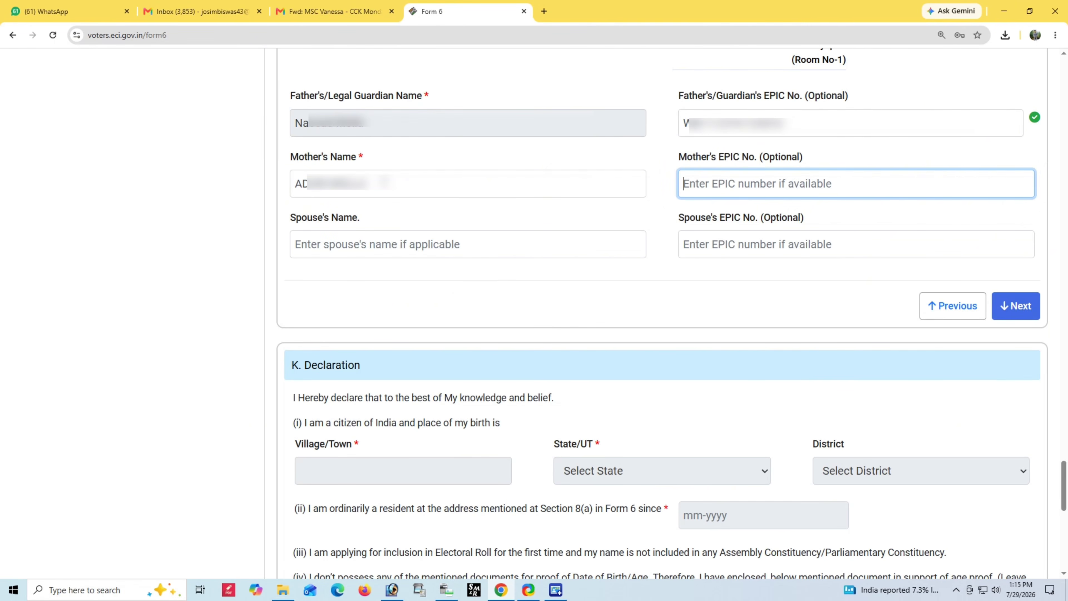
pyautogui.write('W????')
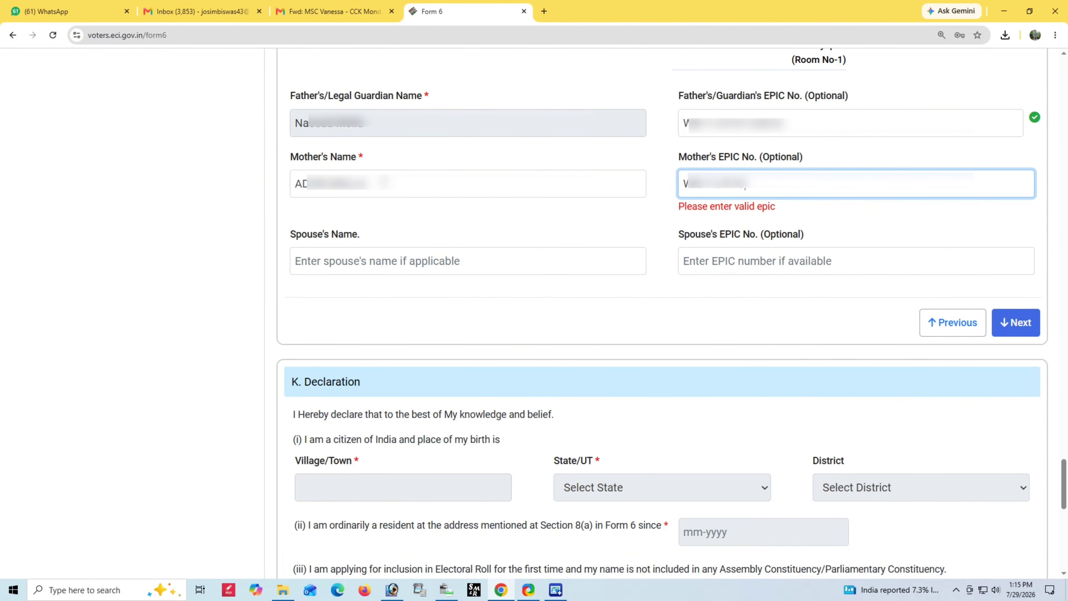
pyautogui.write('????')
pyautogui.click(532, 294)
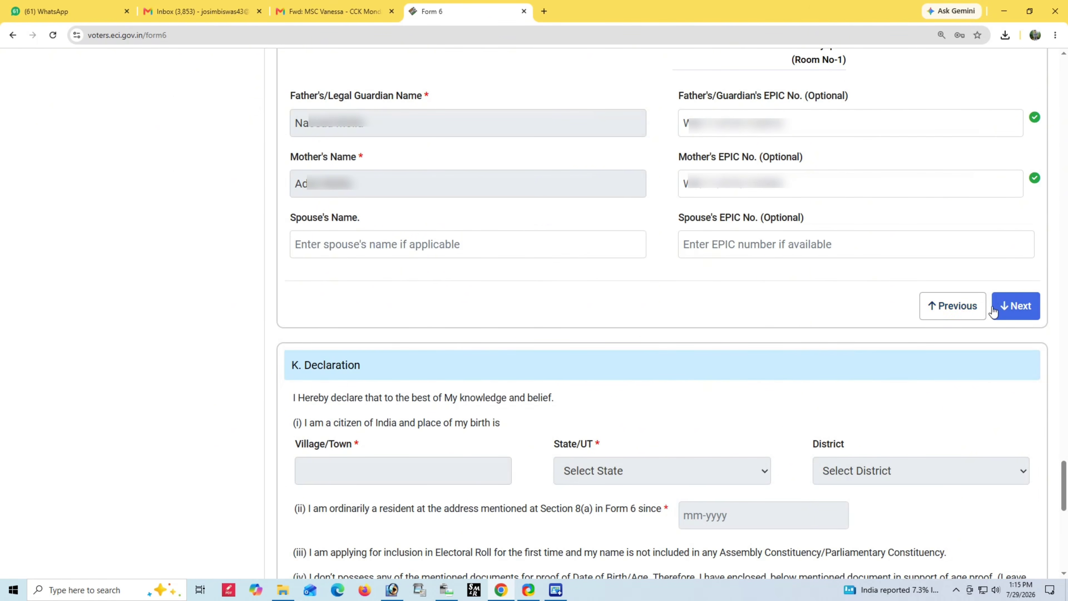
pyautogui.click(997, 309)
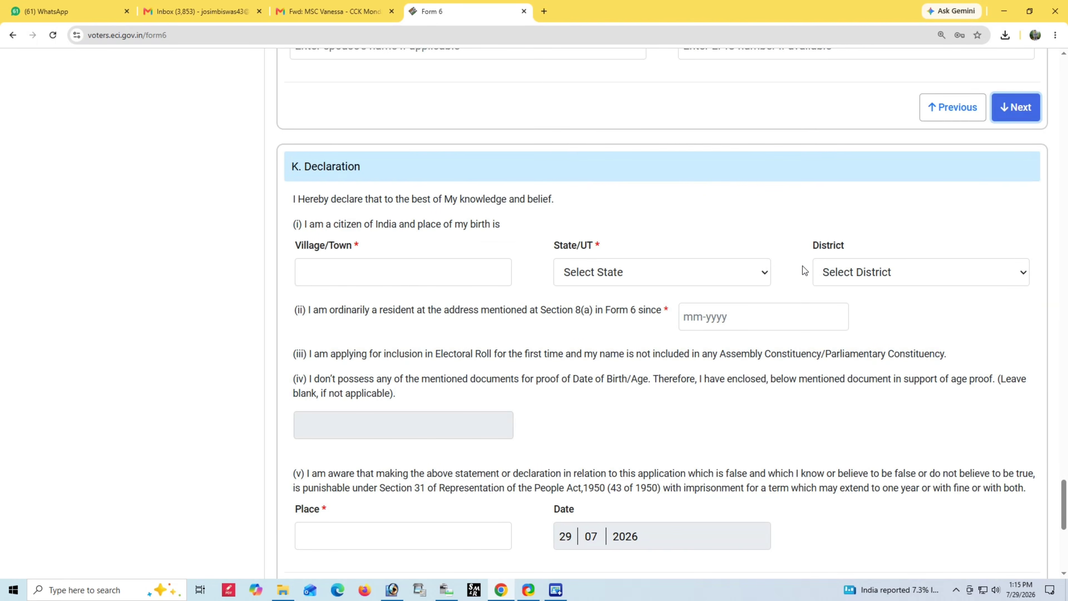
# Step: Give the birthplace as the home village in NADIA district, West Bengal
pyautogui.scroll(-3, 793, 269)
pyautogui.click(377, 165)
pyautogui.moveTo(305, 113); pyautogui.dragTo(513, 112)
pyautogui.click(514, 113)
pyautogui.click(325, 158)
pyautogui.write('MAHAKHOLA')
pyautogui.click(627, 167)
pyautogui.scroll(-6, 630, 528)
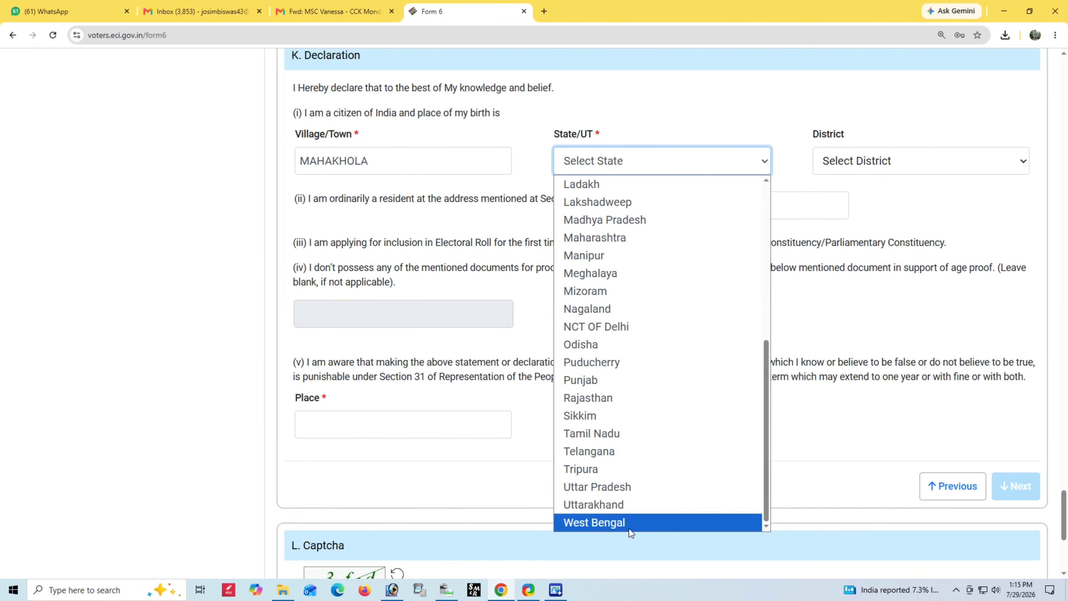
pyautogui.click(629, 528)
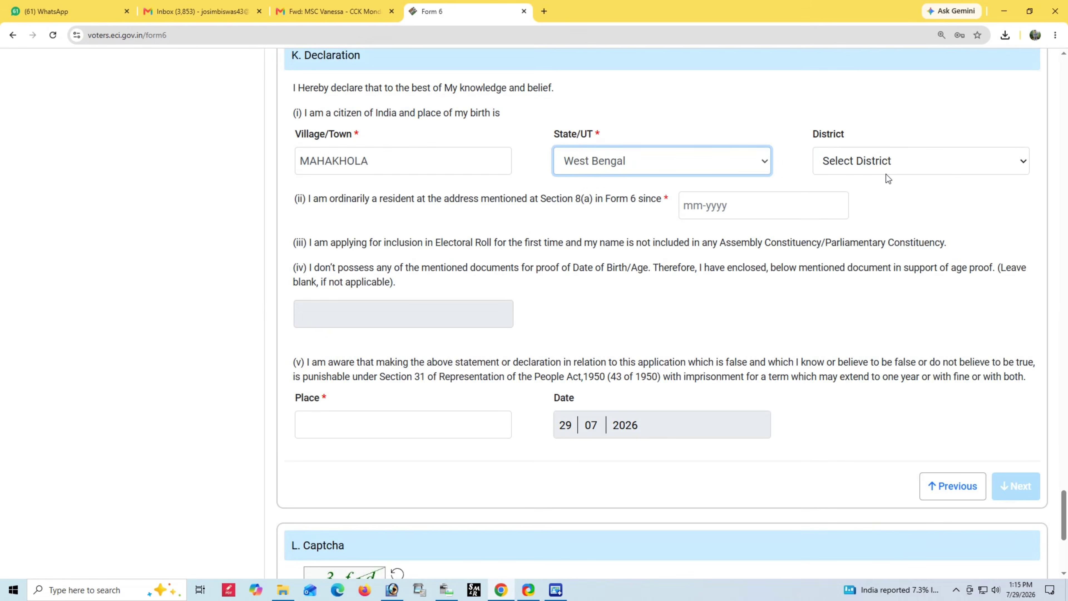
pyautogui.click(886, 174)
pyautogui.scroll(-3, 871, 362)
pyautogui.click(863, 377)
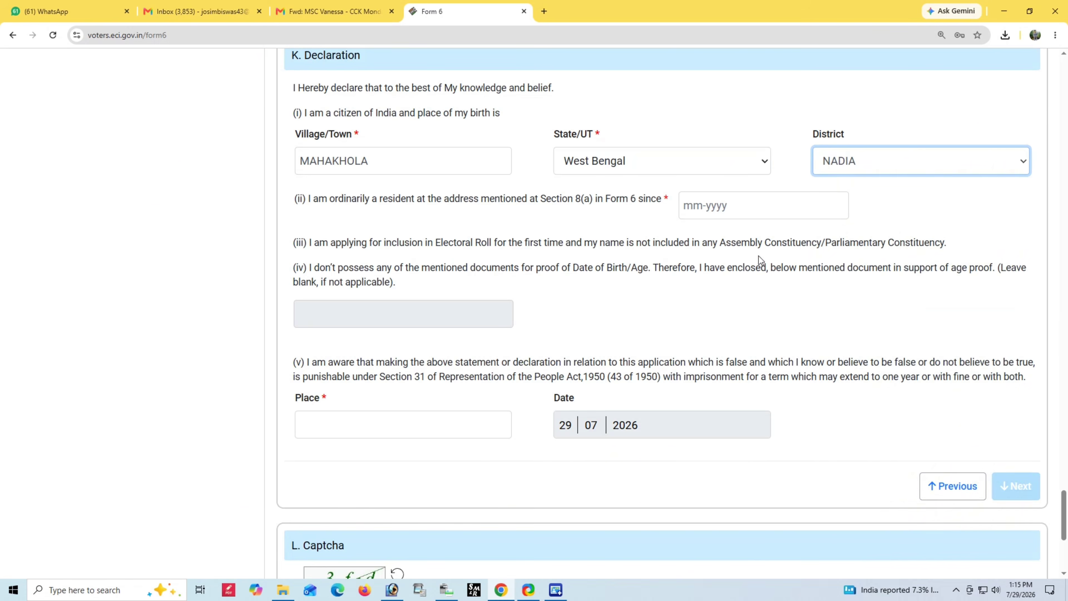
# Step: Set the residence start date to November 2003 in the month picker
pyautogui.click(739, 215)
pyautogui.click(692, 237)
pyautogui.click(692, 236)
pyautogui.click(692, 236)
pyautogui.doubleClick(692, 236)
pyautogui.click(692, 237)
pyautogui.click(692, 237)
pyautogui.doubleClick(691, 237)
pyautogui.doubleClick(692, 236)
pyautogui.doubleClick(692, 237)
pyautogui.doubleClick(692, 237)
pyautogui.doubleClick(692, 237)
pyautogui.doubleClick(692, 237)
pyautogui.doubleClick(692, 237)
pyautogui.click(692, 236)
pyautogui.click(692, 236)
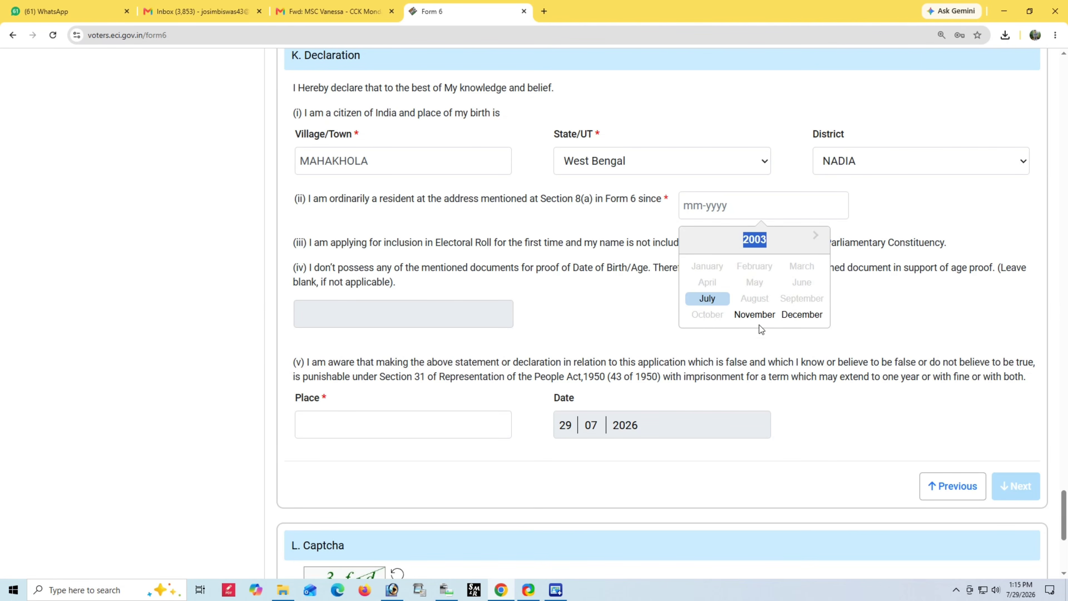
pyautogui.click(757, 316)
# Step: Enter the home village as the place of declaration
pyautogui.click(358, 423)
pyautogui.write('MAHAKHOLA')
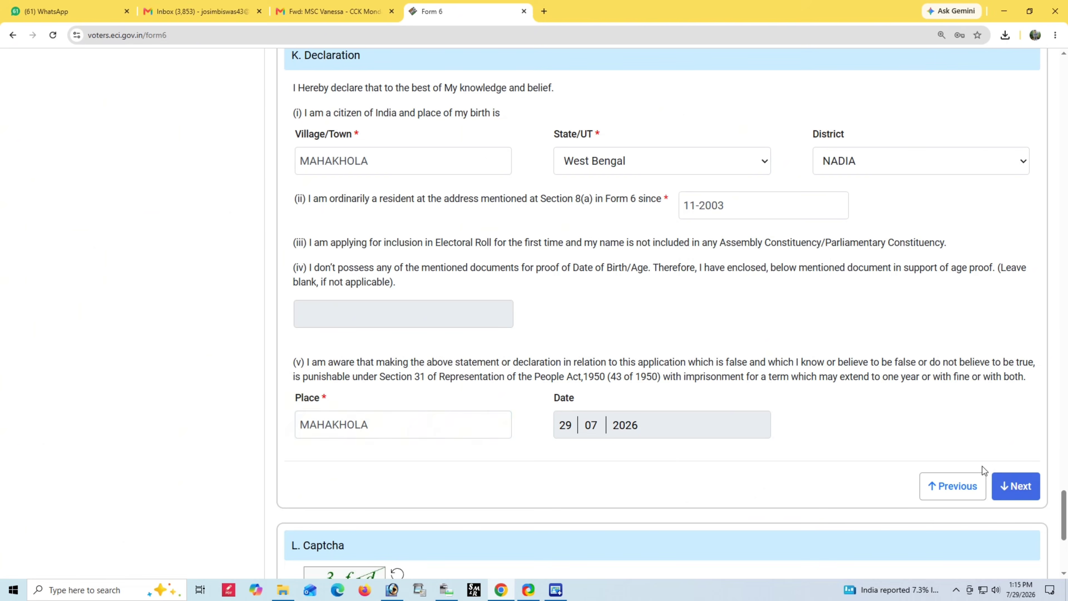
pyautogui.click(1006, 480)
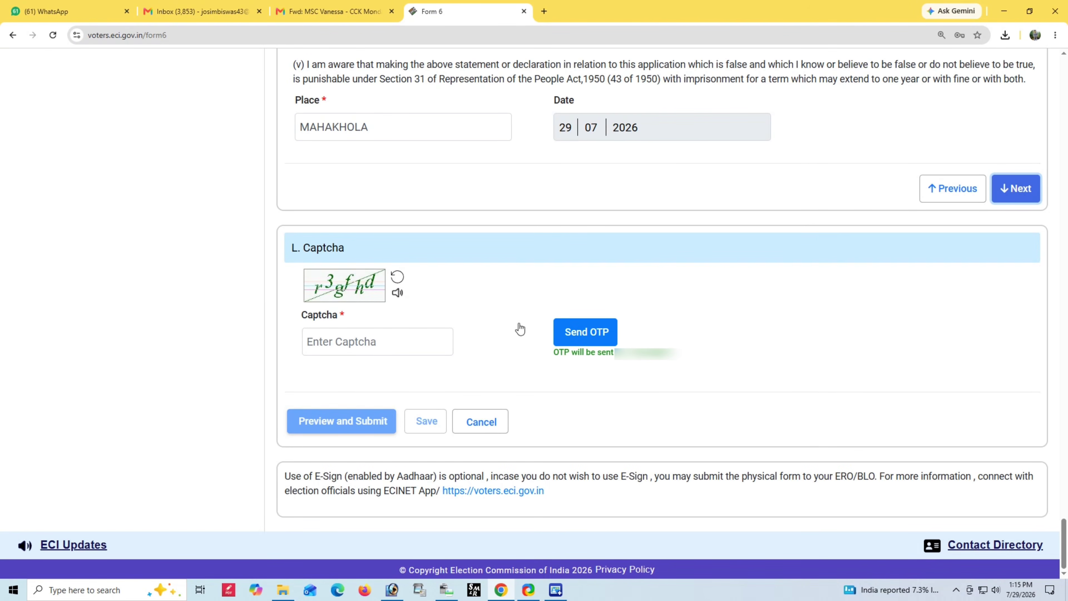
# Step: Enter the refreshed captcha, request an OTP, and type in the received OTP
pyautogui.click(398, 278)
pyautogui.click(339, 339)
pyautogui.write('3')
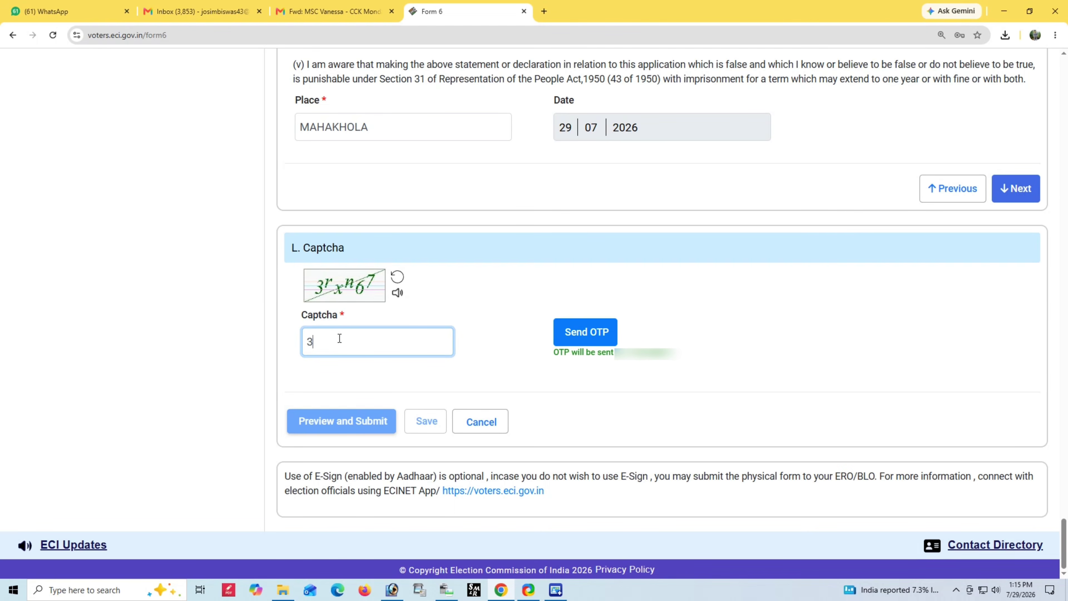
pyautogui.write('rxn67')
pyautogui.click(585, 333)
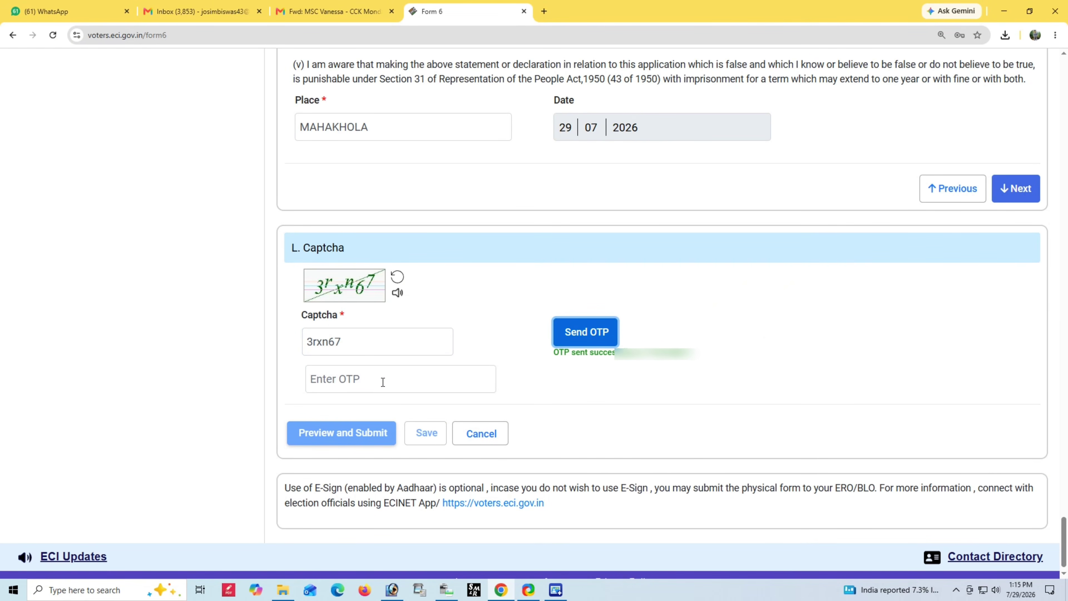
pyautogui.click(382, 383)
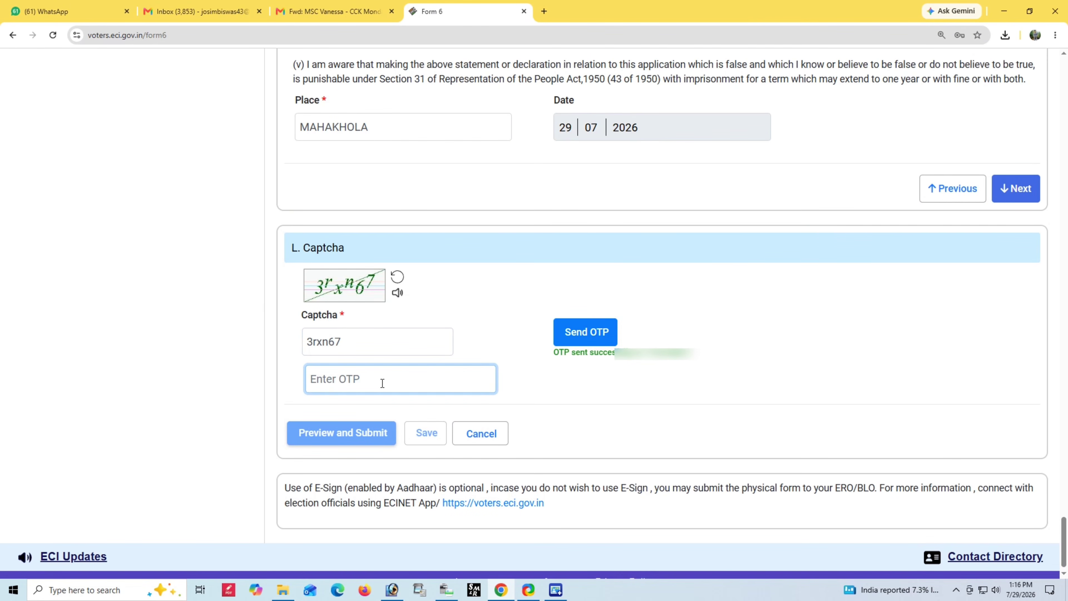
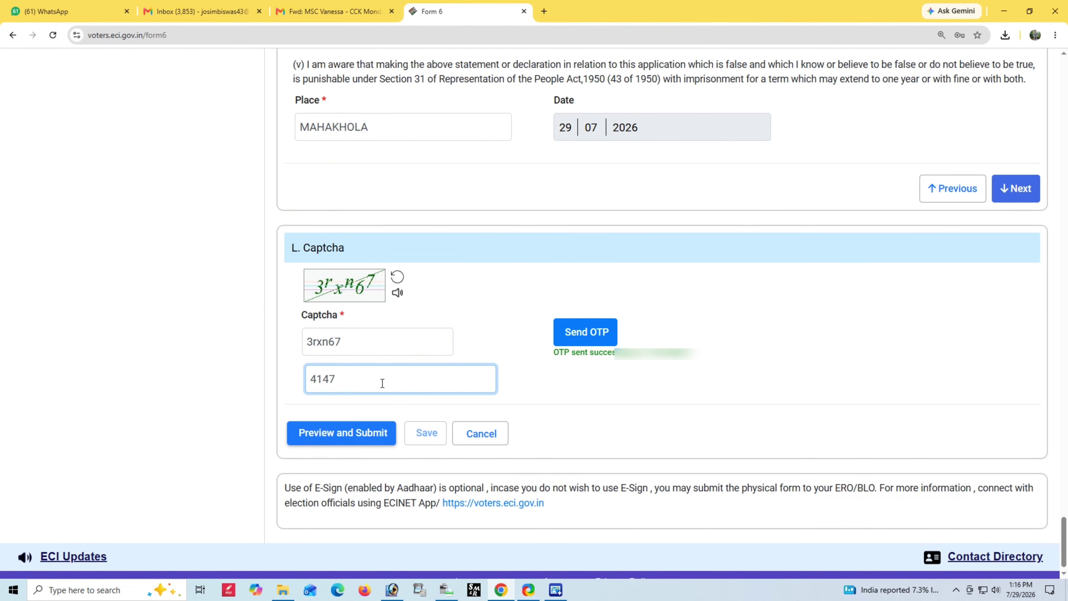
pyautogui.click(448, 276)
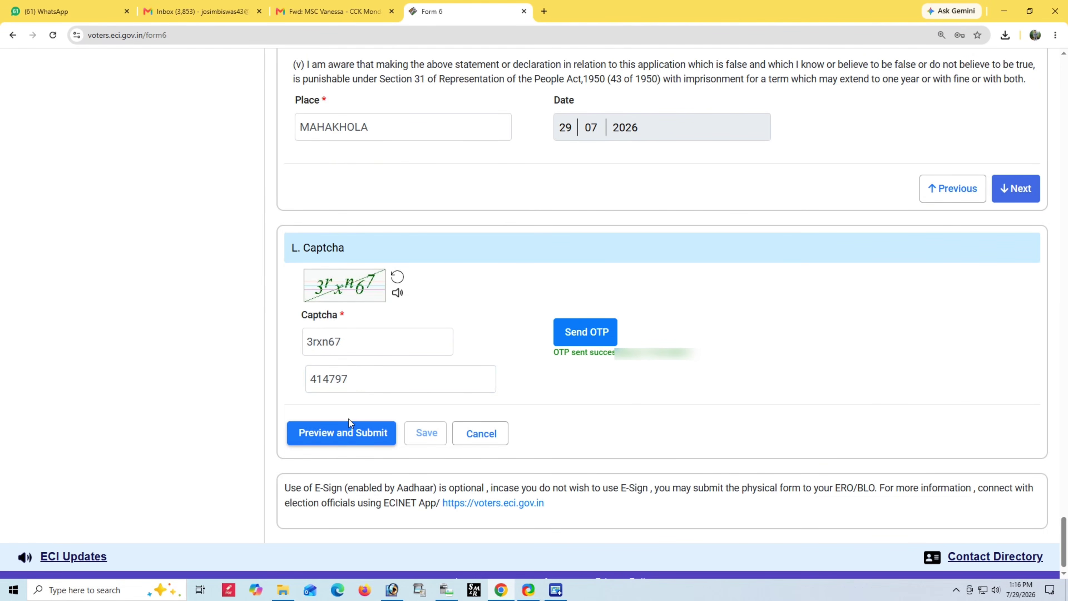
# Step: Review the full Form 6 preview, then confirm eSign & Submit with YES
pyautogui.click(330, 434)
pyautogui.scroll(-5, 511, 365)
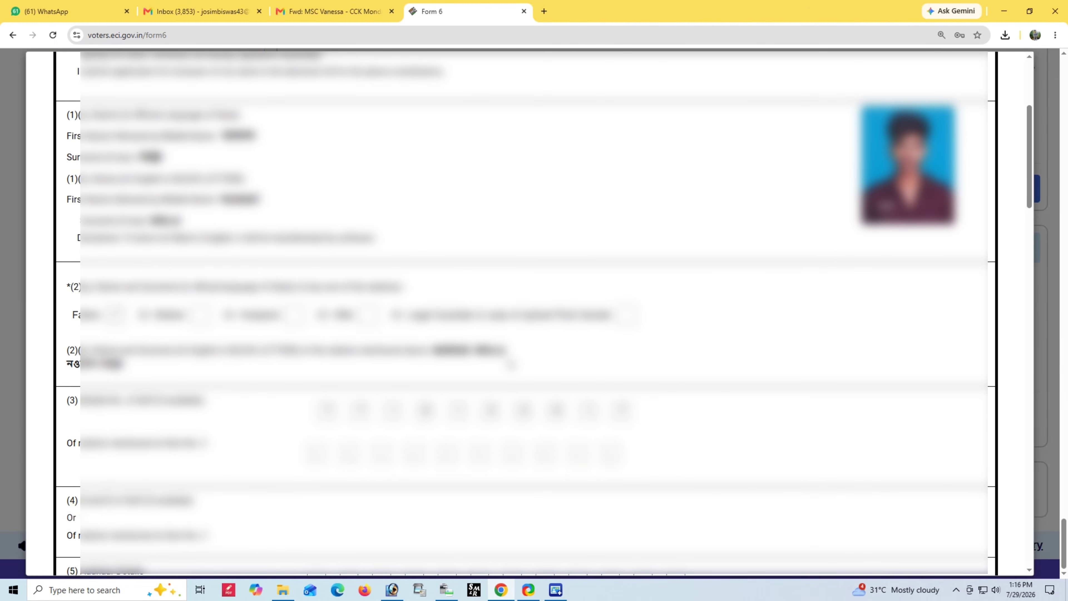
pyautogui.scroll(-10, 510, 365)
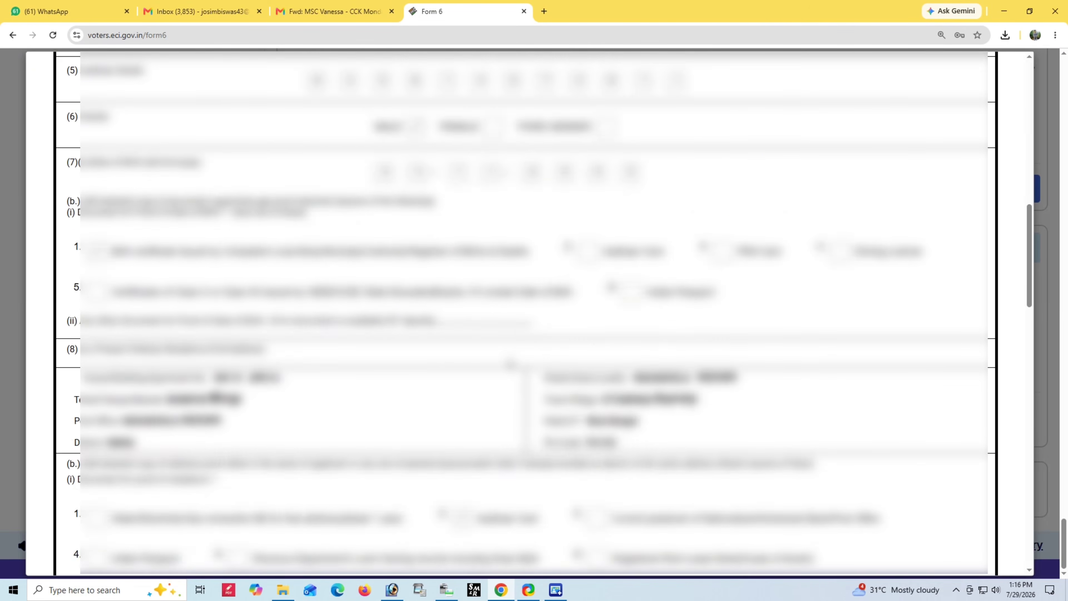
pyautogui.scroll(-8, 510, 362)
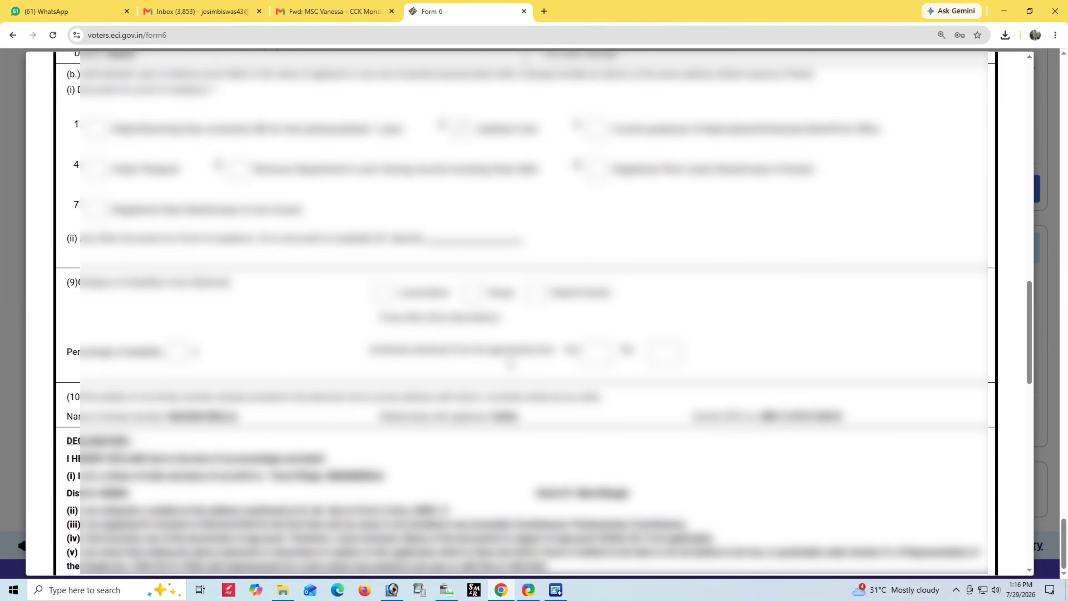
pyautogui.scroll(-10, 510, 365)
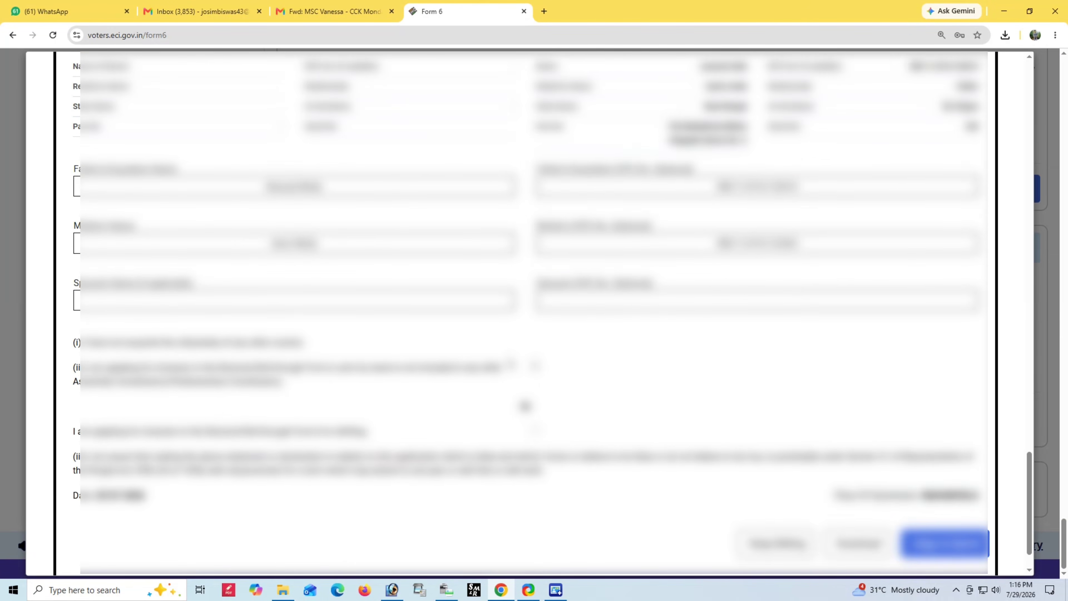
pyautogui.scroll(-2, 511, 365)
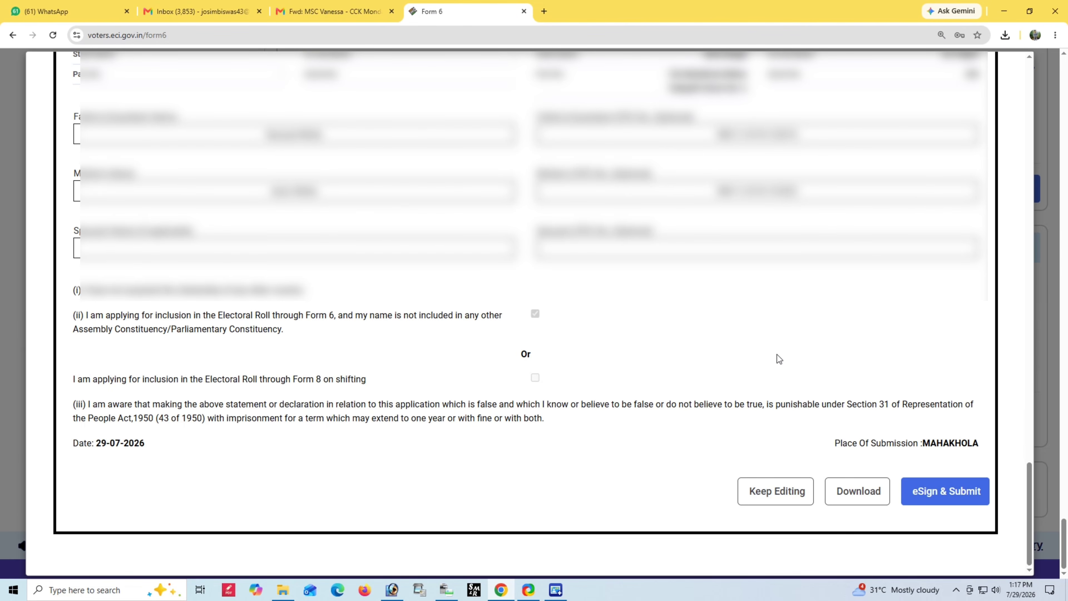
pyautogui.click(920, 492)
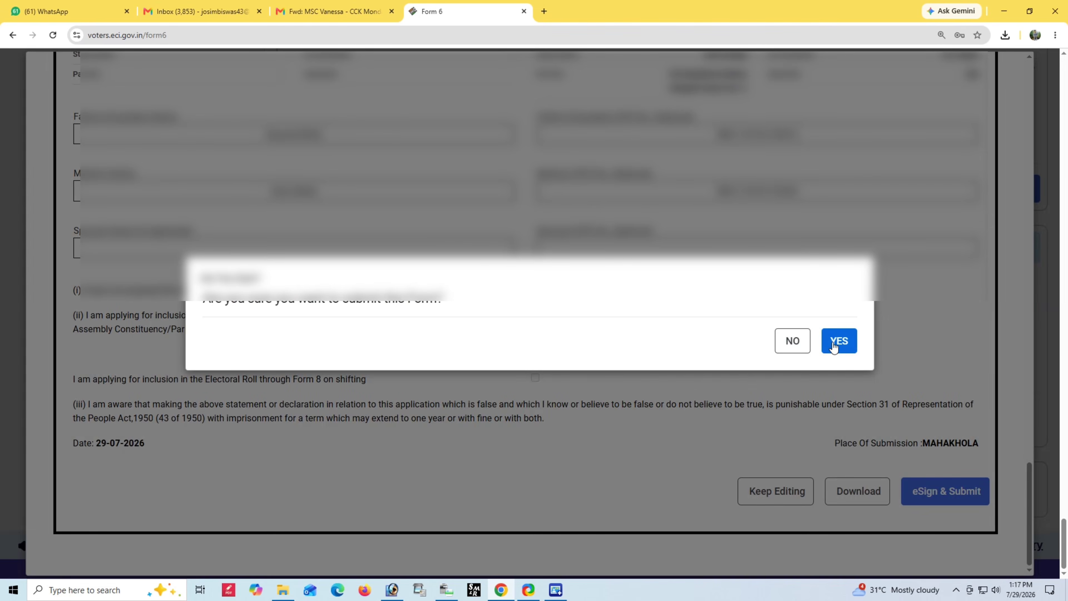
pyautogui.click(835, 342)
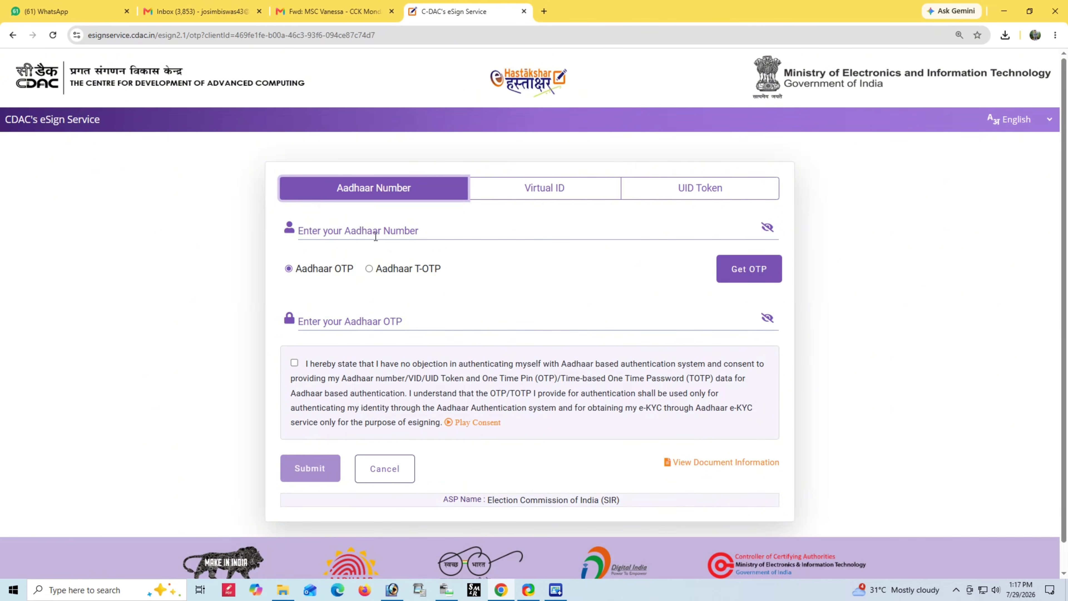
# Step: Enter the applicant's Aadhaar number and request an Aadhaar OTP
pyautogui.click(372, 232)
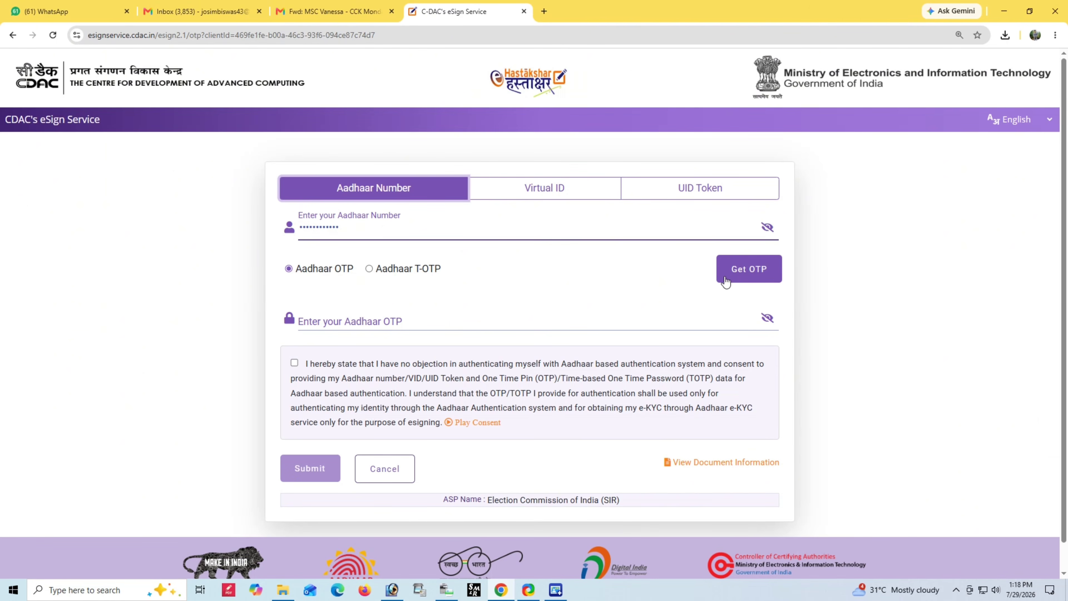
pyautogui.click(731, 270)
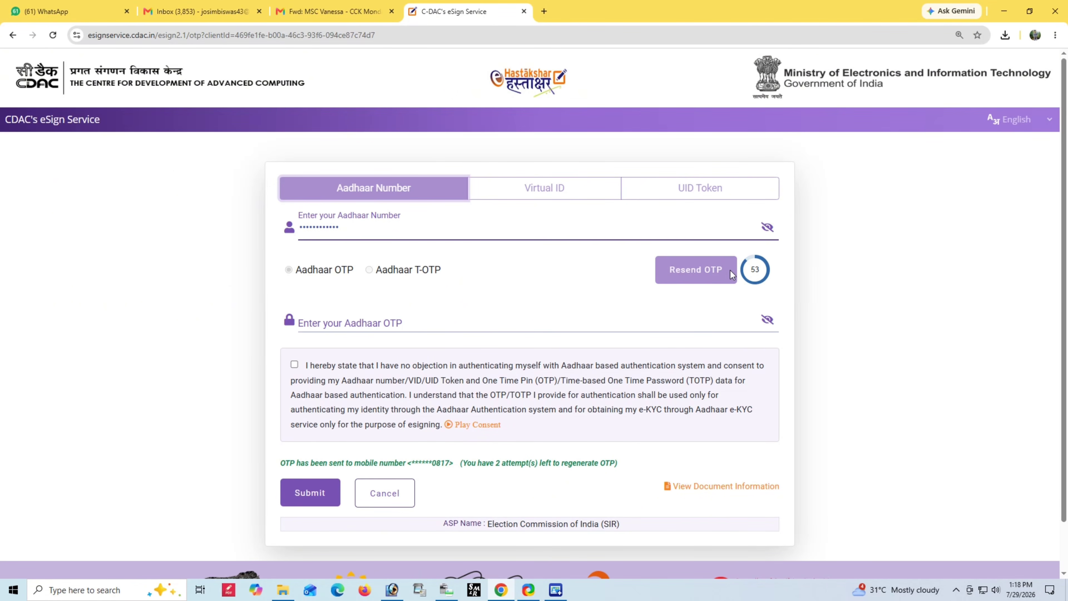
# Step: Enter the received OTP, consent to Aadhaar authentication, and submit to finish the eSign
pyautogui.click(378, 323)
pyautogui.write('••••••')
pyautogui.click(294, 365)
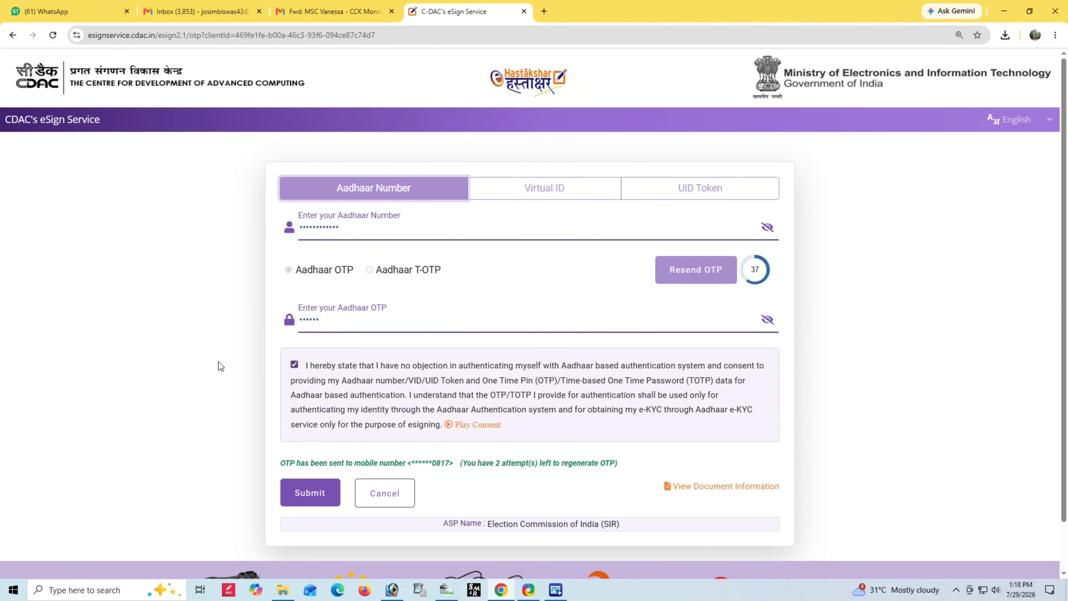
pyautogui.click(309, 499)
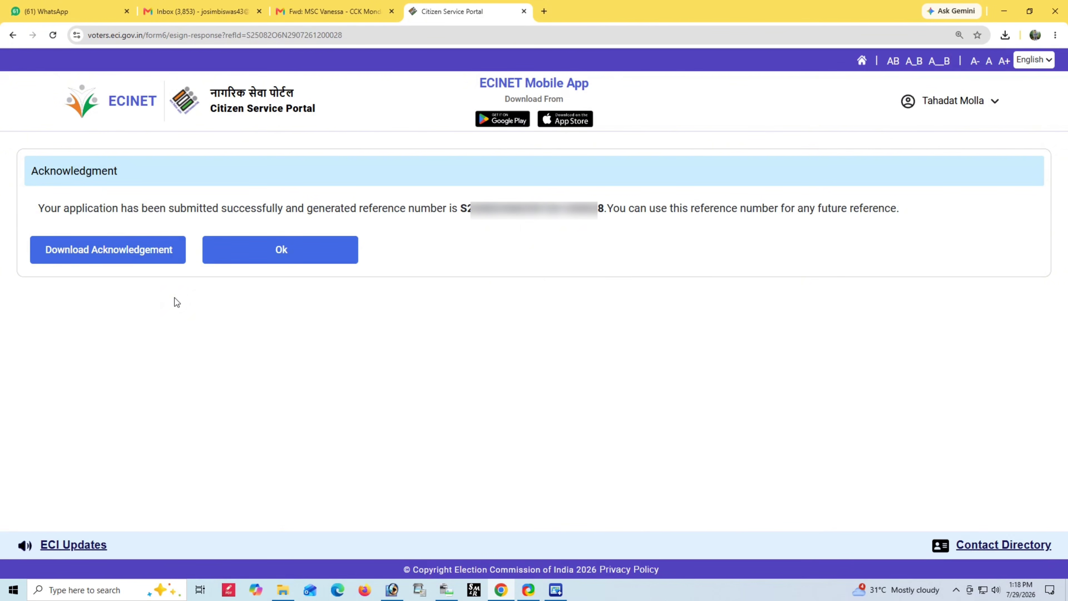
# Step: Check the generated reference number and download the Form 6 acknowledgement PDF
pyautogui.moveTo(461, 208); pyautogui.dragTo(602, 208)
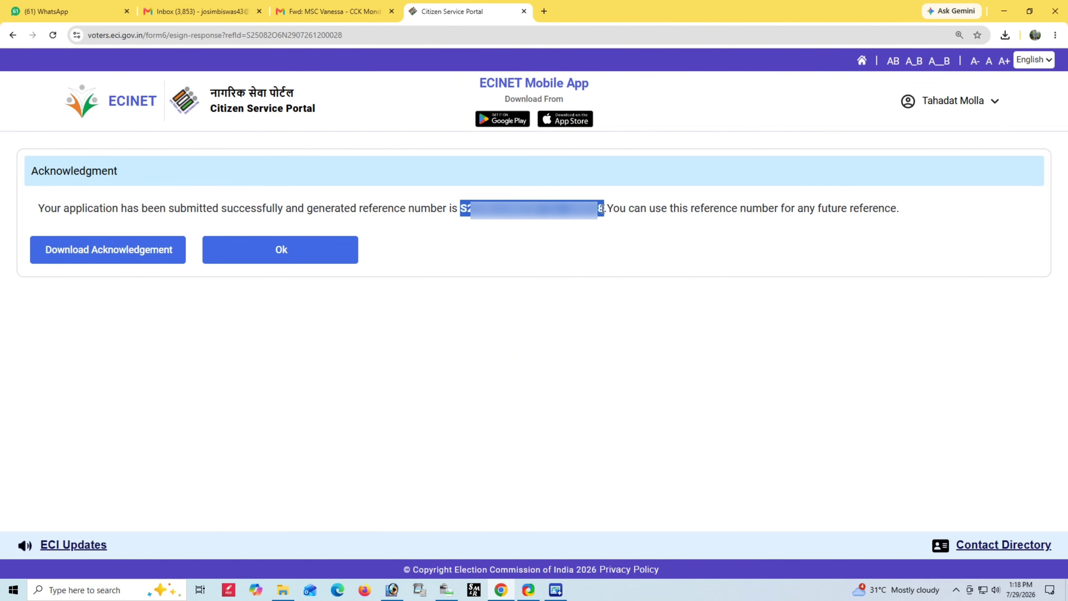
pyautogui.click(614, 261)
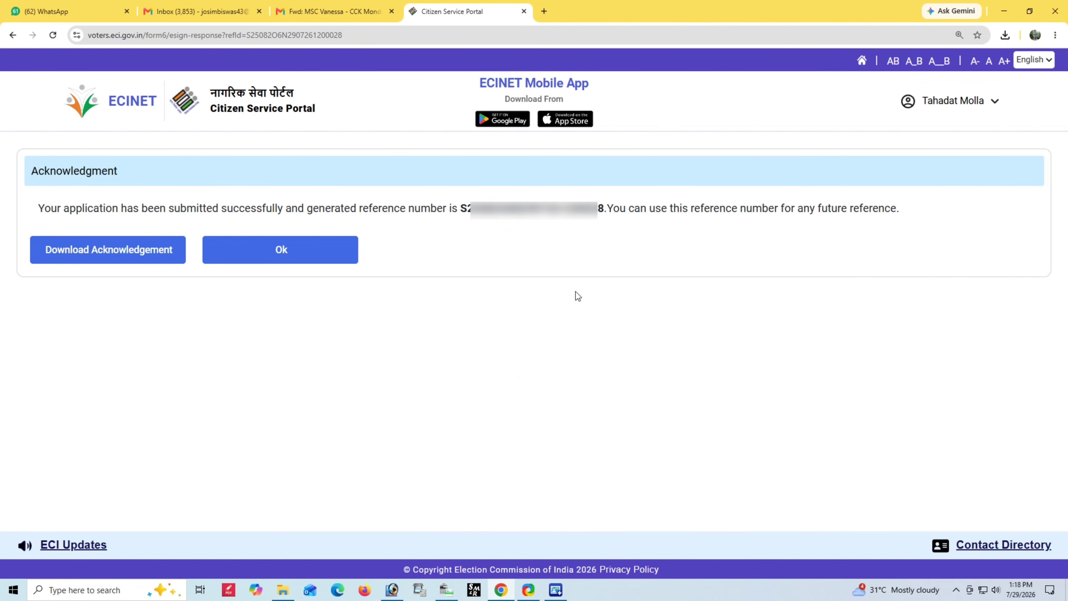
pyautogui.click(88, 249)
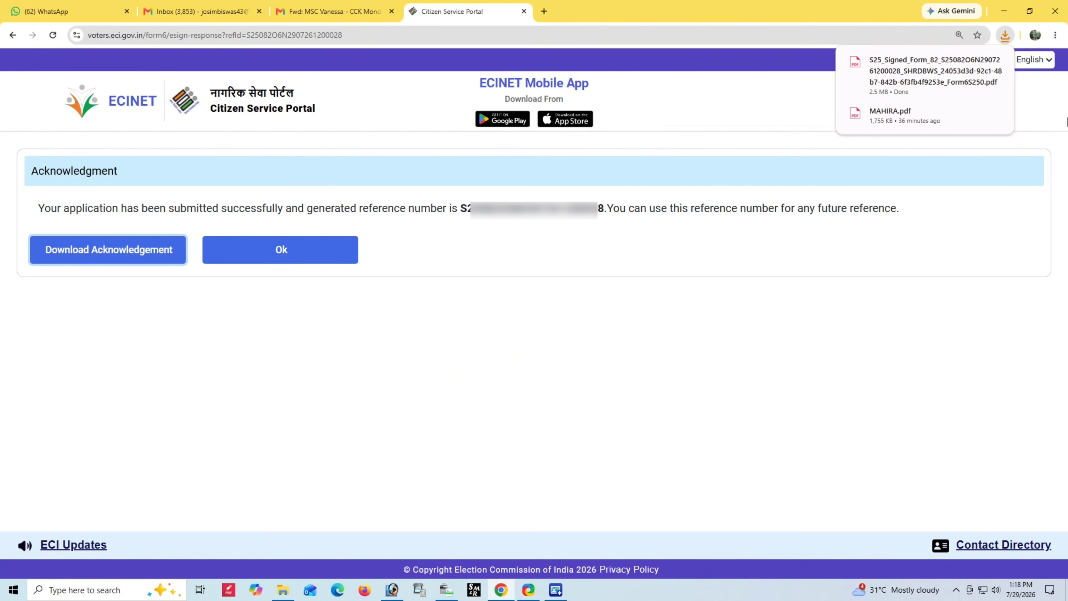
# Step: Print the signed Form 6 acknowledgement PDF on the HP LaserJet P1007, then return to the portal tab
pyautogui.click(947, 86)
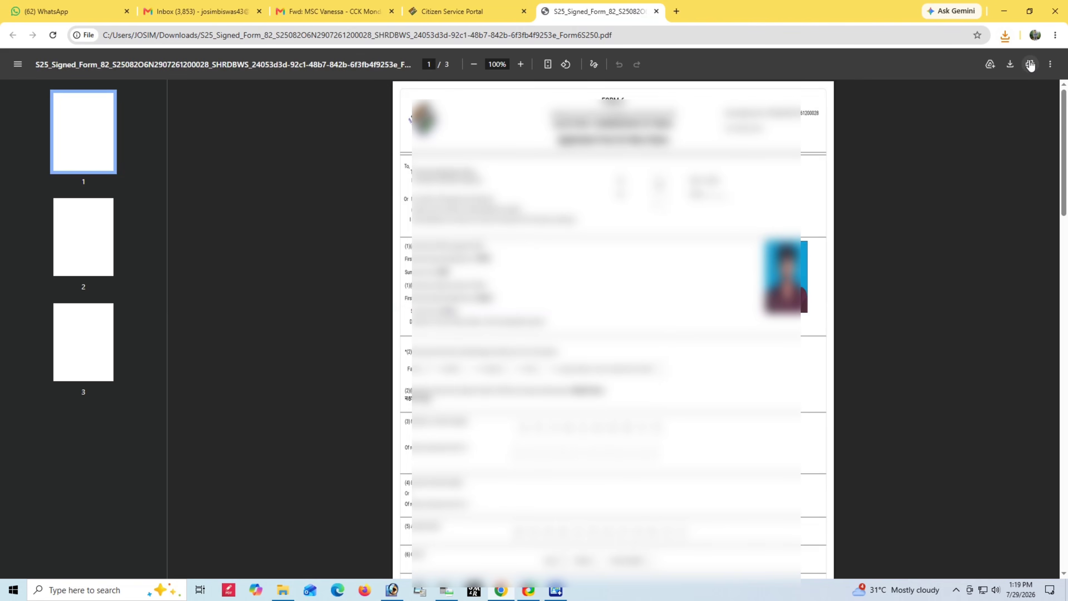
pyautogui.click(1030, 64)
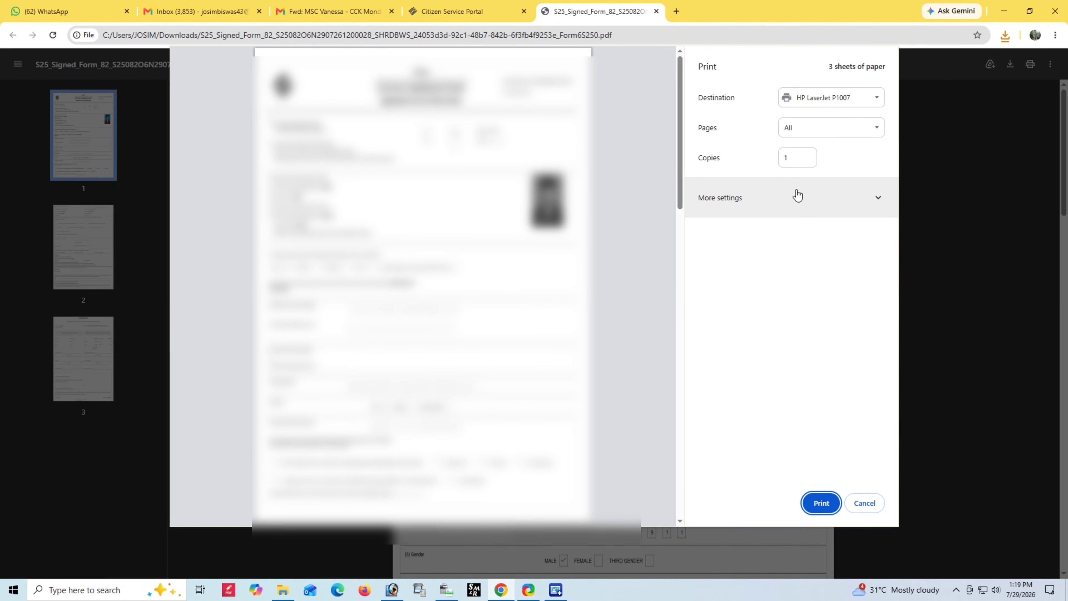
pyautogui.click(813, 502)
pyautogui.click(484, 9)
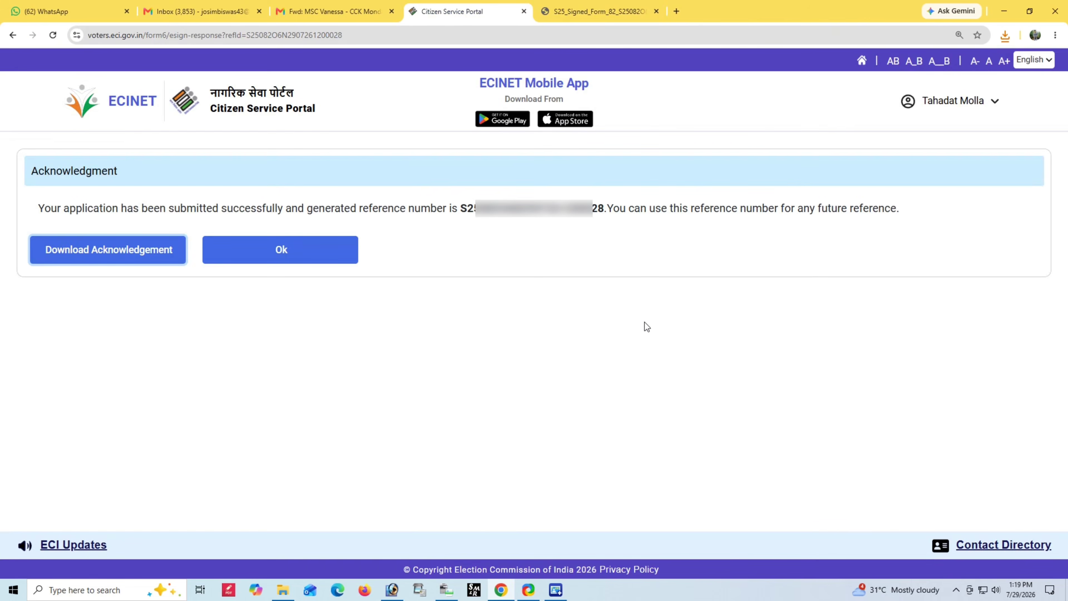
# Step: Copy the reference number, close the acknowledgment, and open Track Application Status from the home page
pyautogui.moveTo(462, 211); pyautogui.dragTo(603, 210)
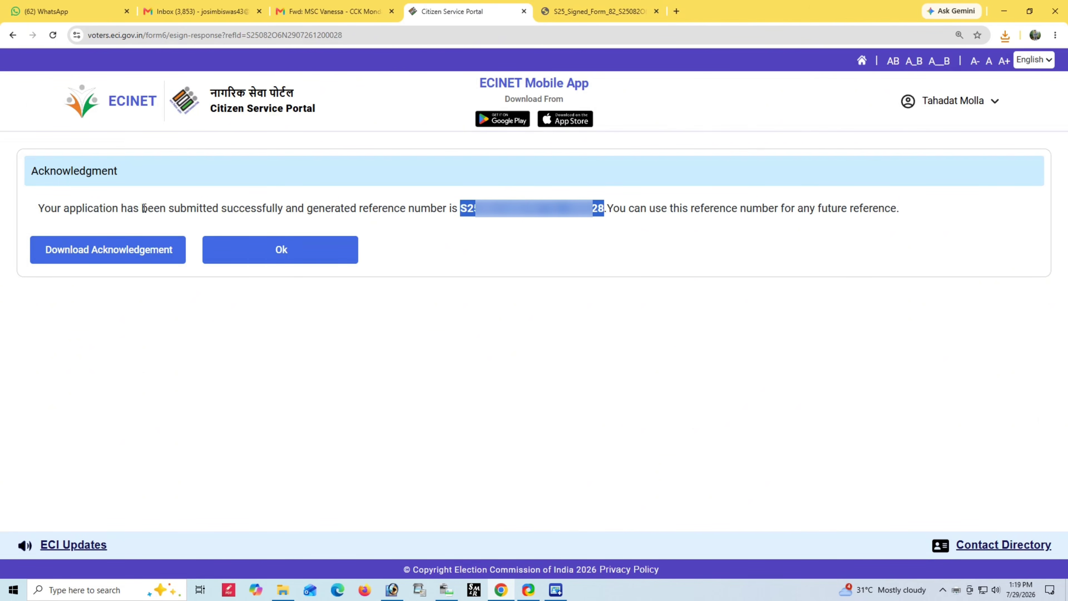
pyautogui.click(253, 251)
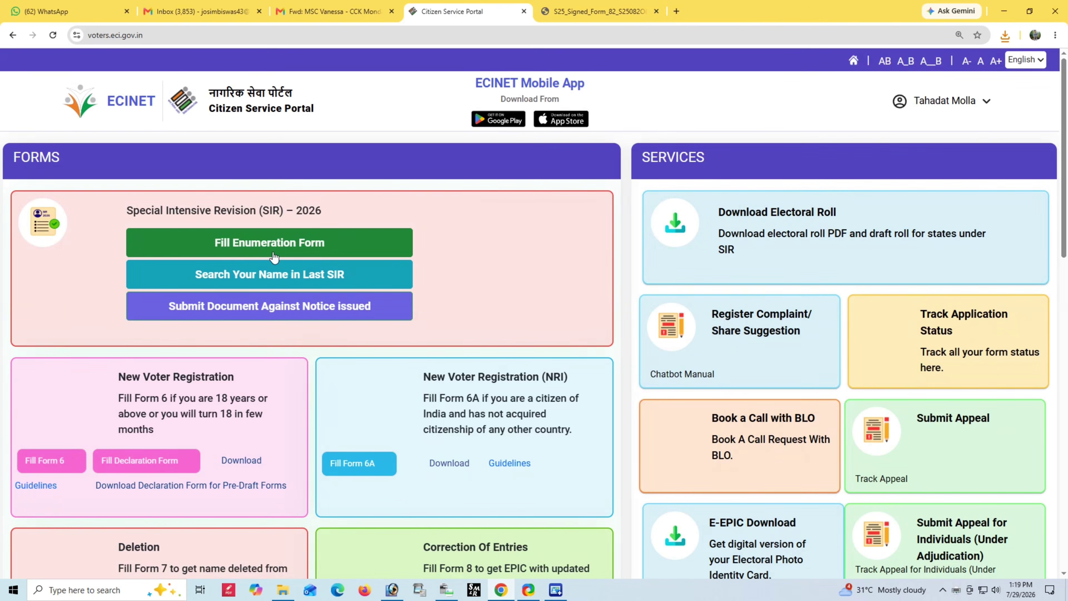
pyautogui.scroll(-1, 744, 303)
pyautogui.click(981, 281)
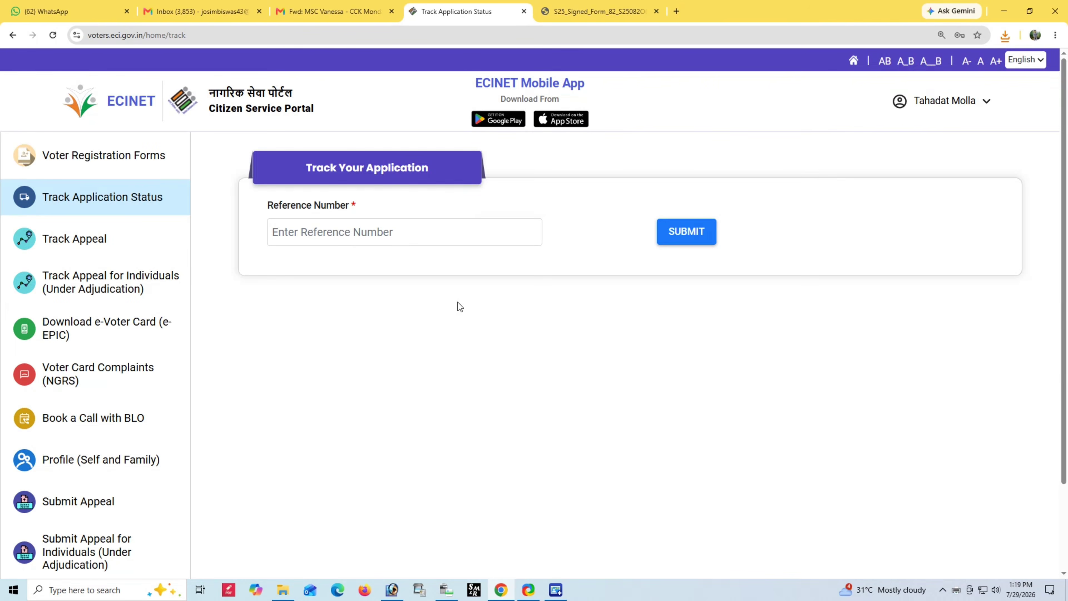
# Step: Look up the pasted reference number and expand the result showing FORM6 SUBMITTED on 29-07-2026
pyautogui.click(335, 235)
pyautogui.hotkey('ctrl', 'v')
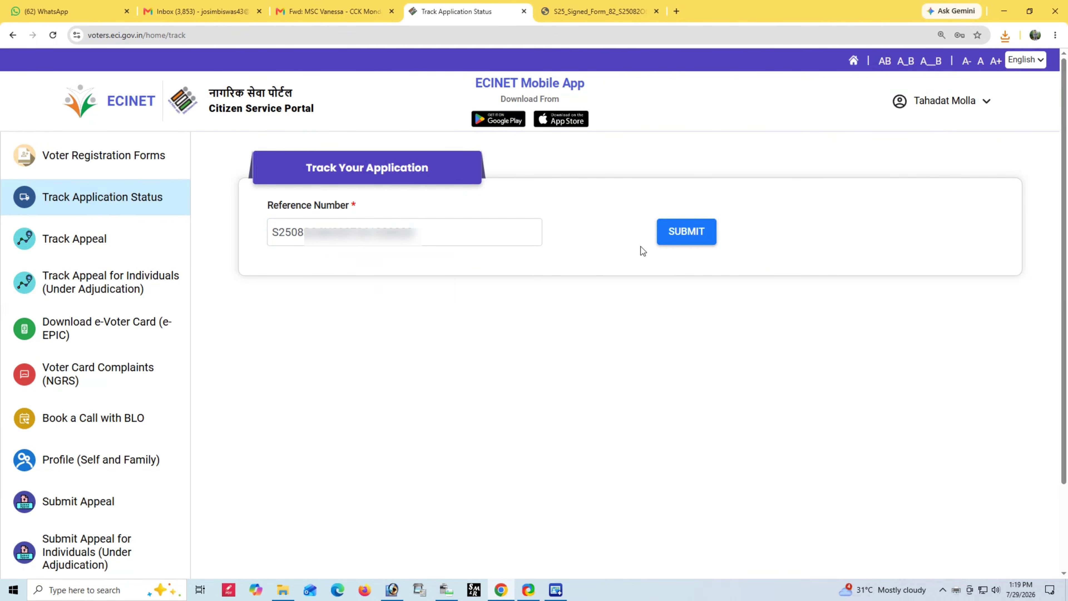
pyautogui.click(689, 238)
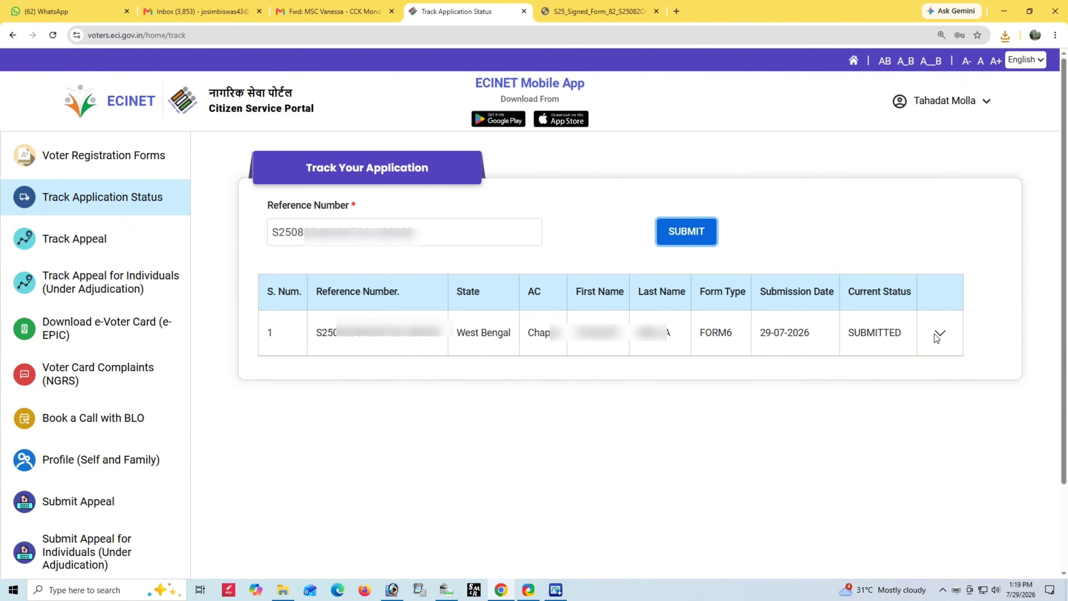
pyautogui.click(938, 334)
pyautogui.moveTo(759, 333); pyautogui.dragTo(810, 335)
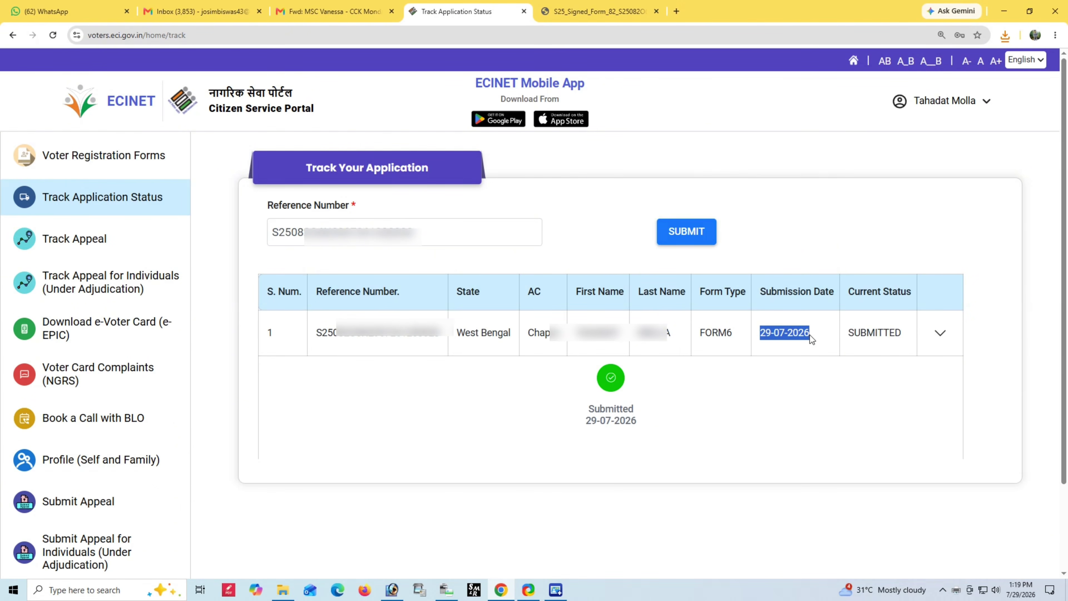
pyautogui.click(775, 391)
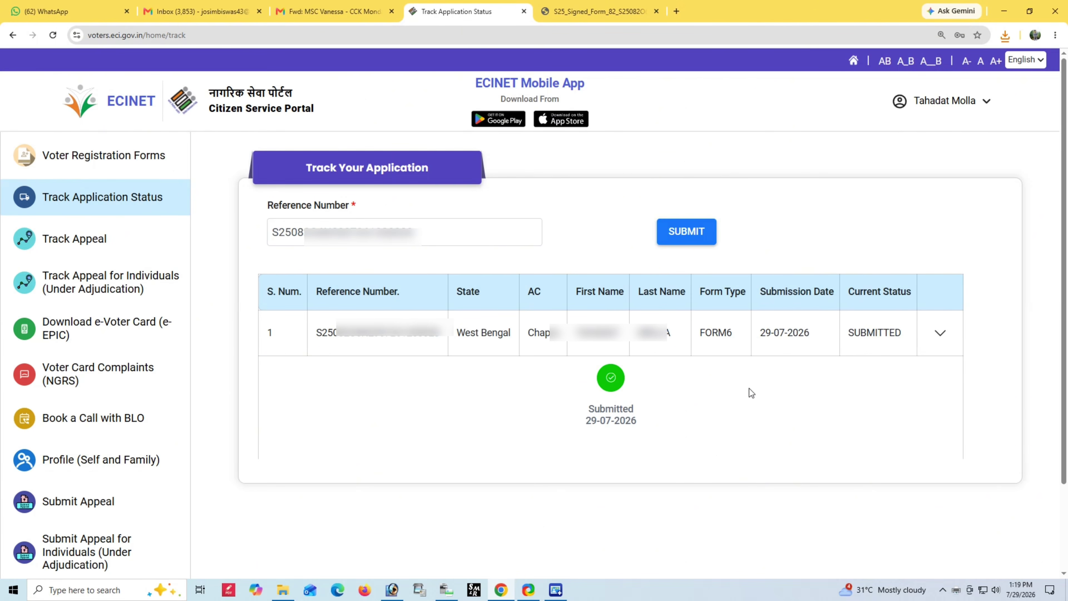